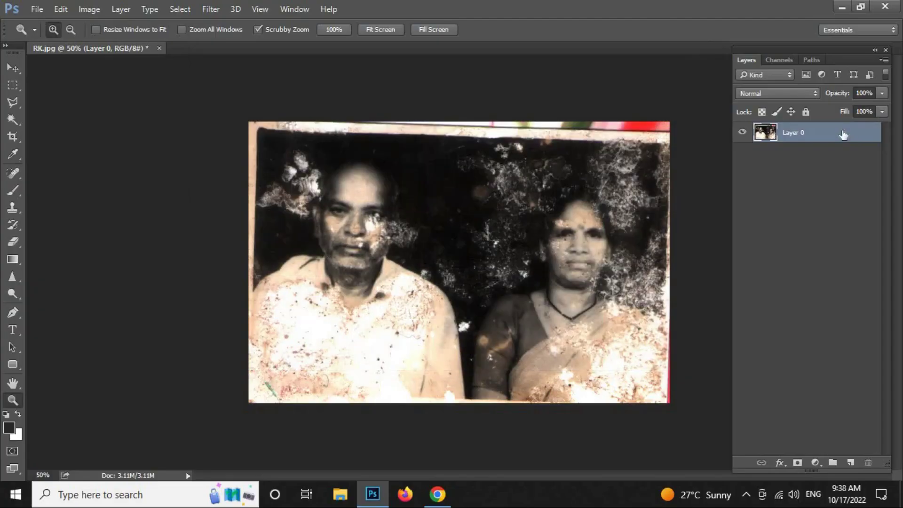
- Duplicate the old couple photo's Layer 0 as Layer 0 copy
{"action": "key", "text": "ctrl+j"}
- Desaturate the photo to black-and-white with Hue/Saturation
{"action": "left_click", "coordinate": [90, 9]}
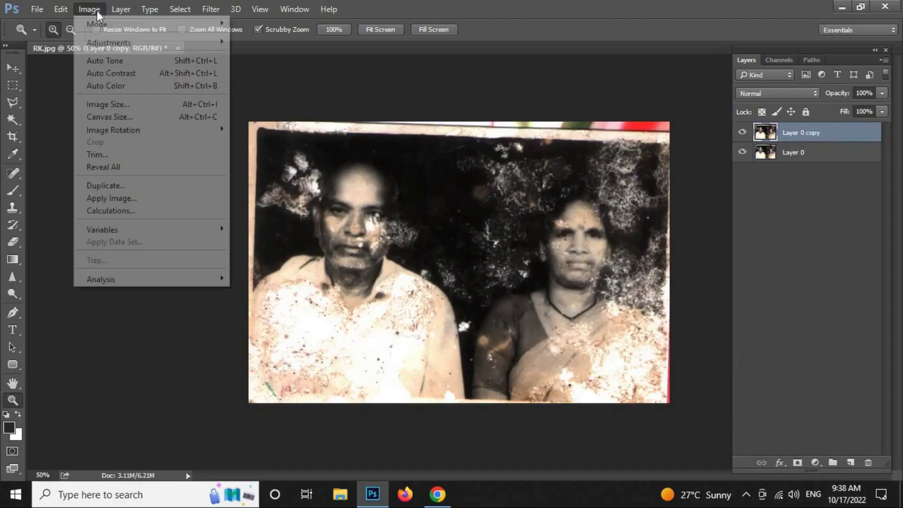
{"action": "left_click", "coordinate": [301, 160]}
{"action": "left_click_drag", "start_coordinate": [123, 283], "coordinate": [56, 283]}
{"action": "left_click", "coordinate": [268, 179]}
- On a duplicate layer, skew the top-right side to straighten the photo
{"action": "key", "text": "ctrl+j"}
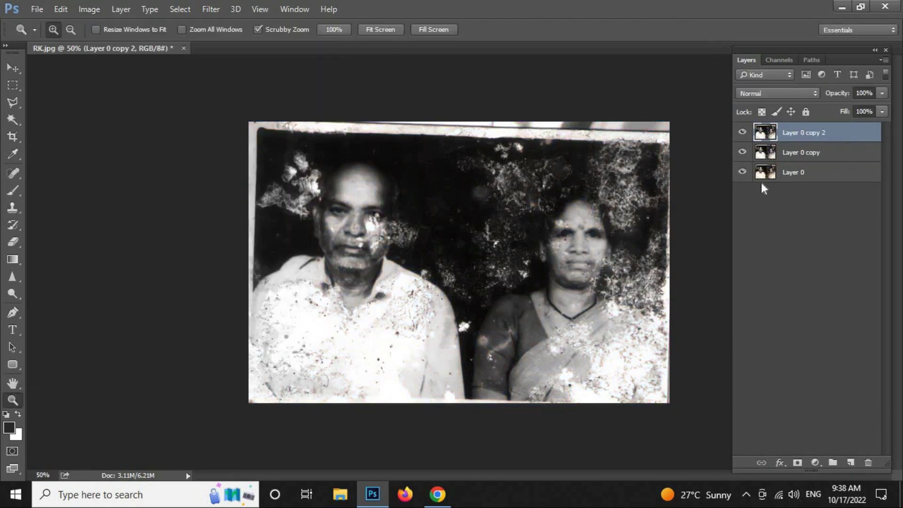
{"action": "key", "text": "ctrl+t"}
{"action": "left_click_drag", "start_coordinate": [671, 126], "coordinate": [672, 101]}
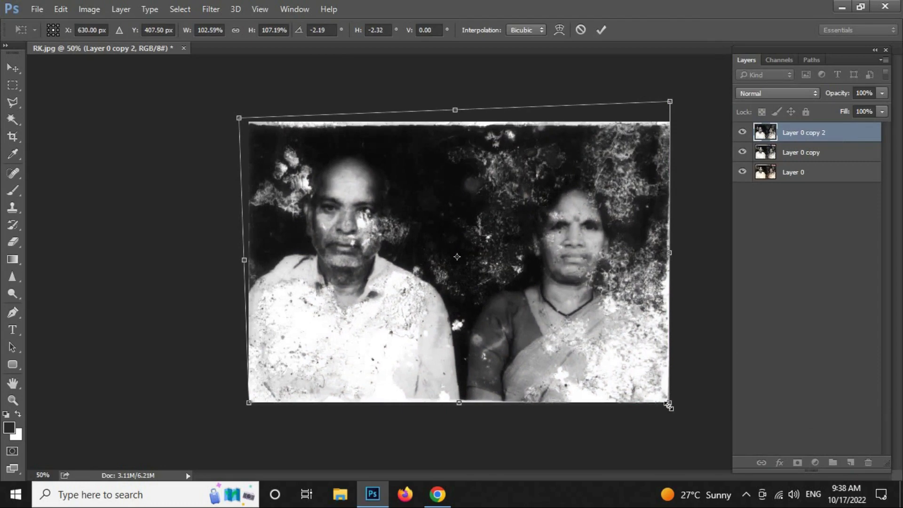
{"action": "left_click_drag", "start_coordinate": [670, 252], "coordinate": [690, 231]}
{"action": "left_click_drag", "start_coordinate": [677, 97], "coordinate": [681, 94]}
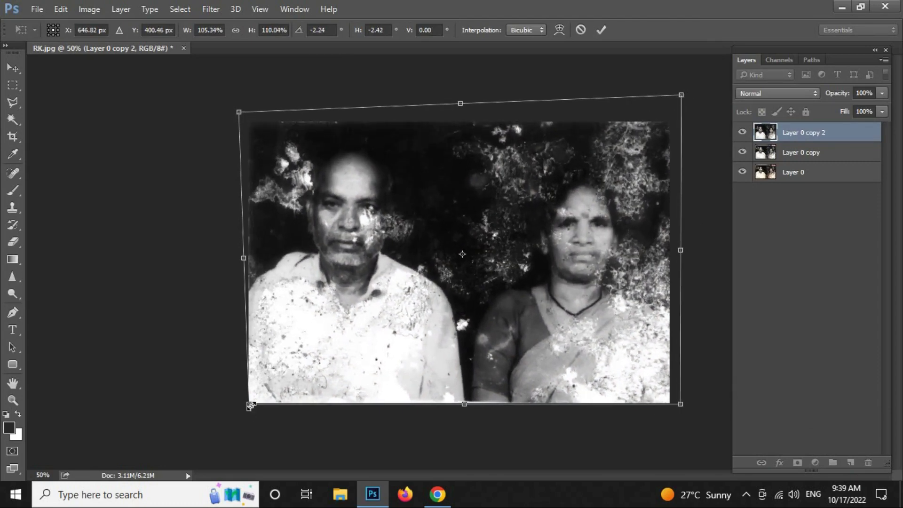
{"action": "key", "text": "Return"}
- Rescale the layer so it covers the frame edges
{"action": "key", "text": "ctrl+t"}
{"action": "left_click_drag", "start_coordinate": [681, 403], "coordinate": [671, 397]}
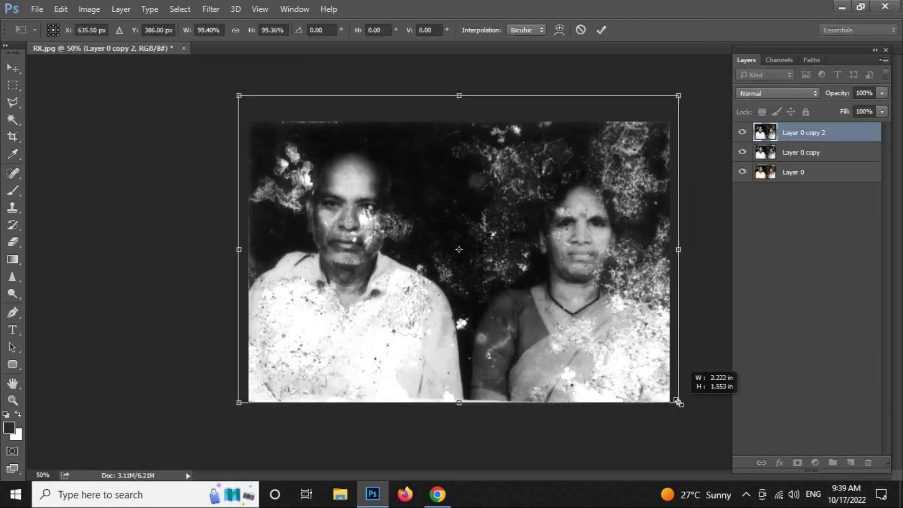
{"action": "left_click_drag", "start_coordinate": [242, 399], "coordinate": [238, 400]}
{"action": "left_click_drag", "start_coordinate": [671, 399], "coordinate": [674, 400]}
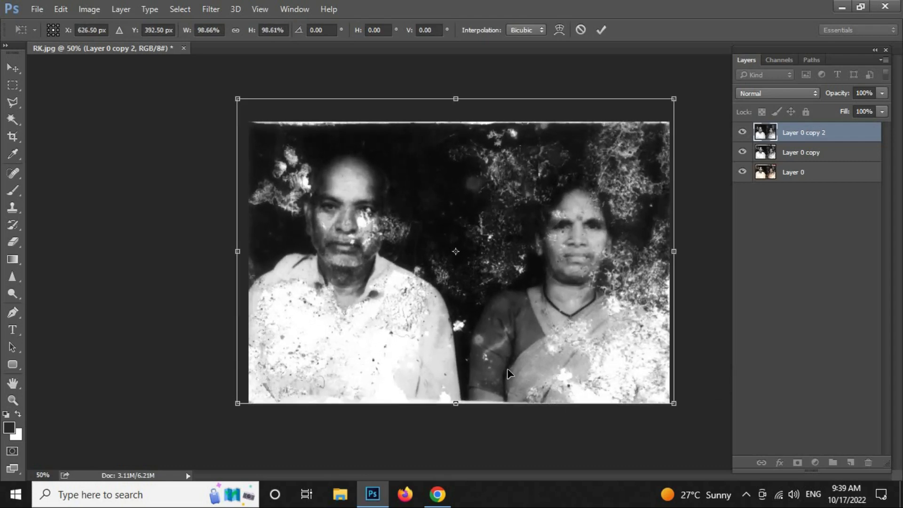
{"action": "key", "text": "Return"}
{"action": "key", "text": "c"}
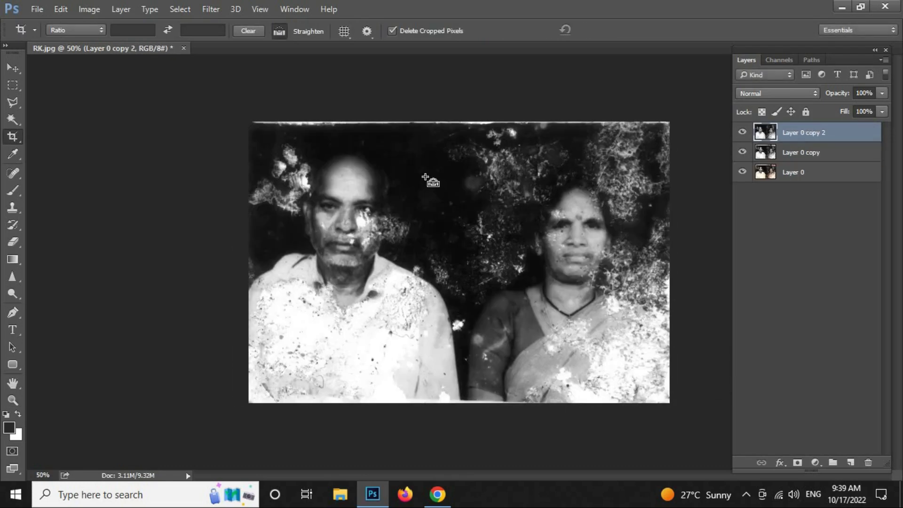
- On another duplicate, brighten the midtones slightly with Levels
{"action": "key", "text": "ctrl+j"}
{"action": "key", "text": "ctrl+l"}
{"action": "left_click_drag", "start_coordinate": [203, 189], "coordinate": [461, 299]}
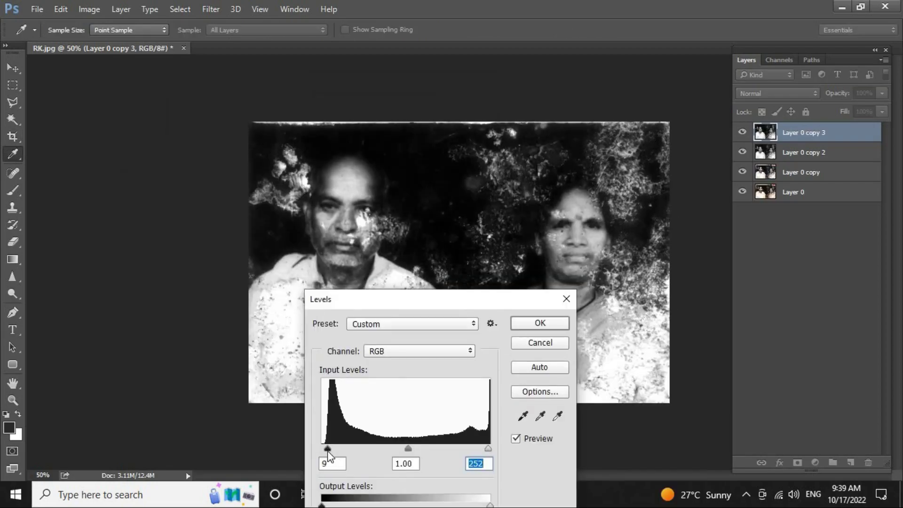
{"action": "left_click_drag", "start_coordinate": [407, 448], "coordinate": [397, 447]}
{"action": "key", "text": "Return"}
- Save the document as RK.psd and remove the transformed and levels trial layers
{"action": "key", "text": "ctrl+shift+s"}
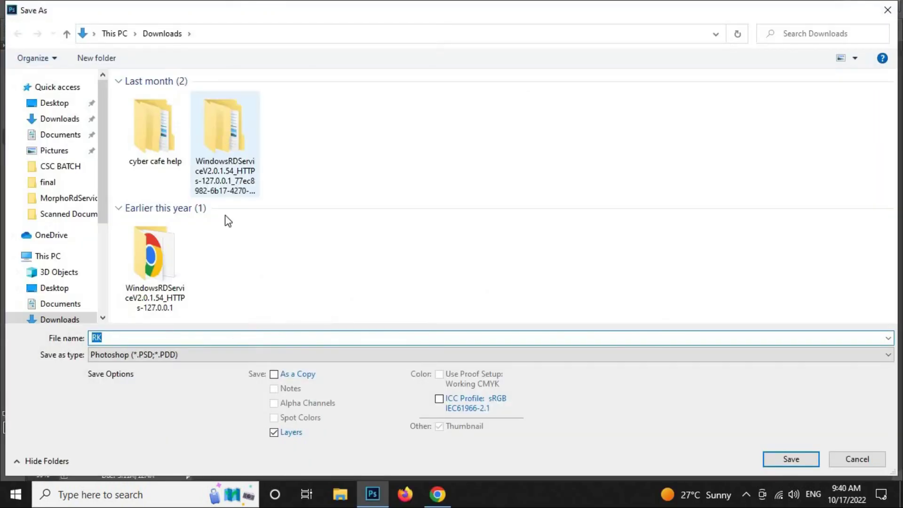
{"action": "left_click", "coordinate": [776, 458]}
{"action": "key", "text": "ctrl+e"}
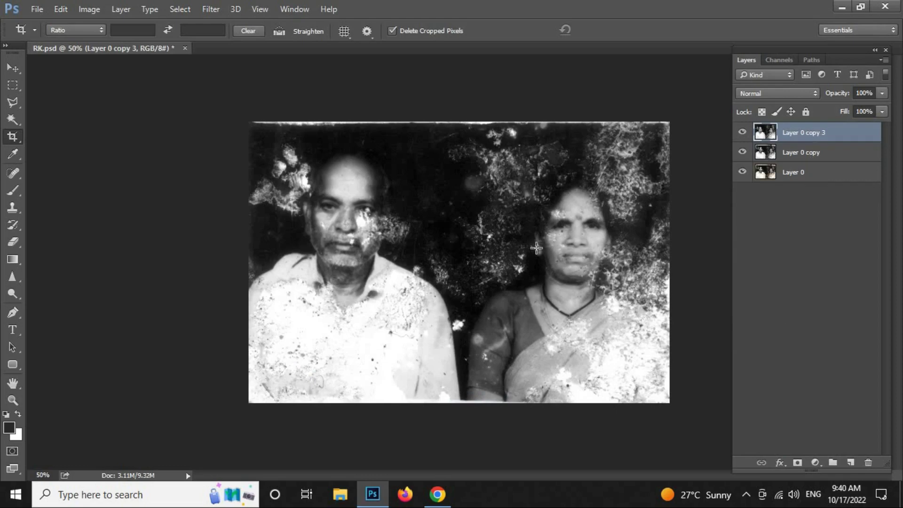
{"action": "key", "text": "ctrl+e"}
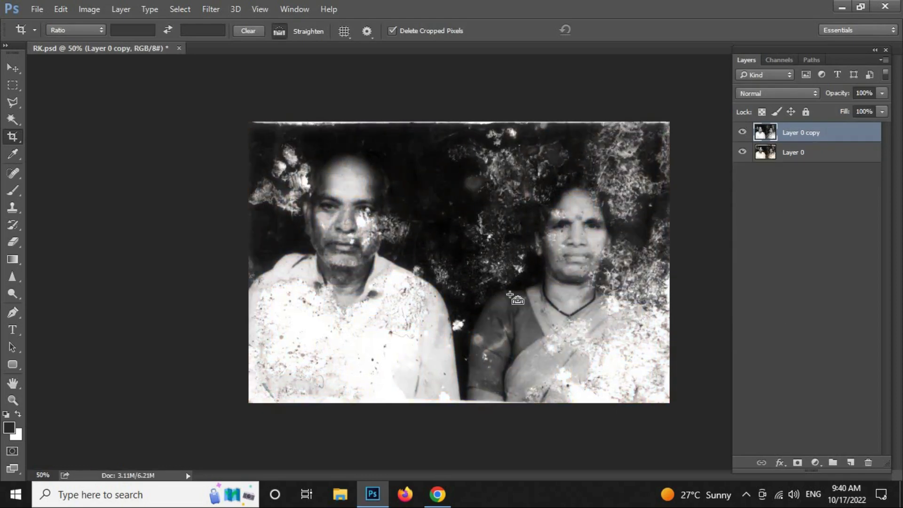
- On a new layer copy, apply Dust & Scratches at radius 2, threshold 5, and add a layer mask
{"action": "key", "text": "ctrl+j"}
{"action": "left_click", "coordinate": [211, 9]}
{"action": "left_click", "coordinate": [416, 218]}
{"action": "left_click", "coordinate": [334, 217]}
{"action": "left_click", "coordinate": [598, 200]}
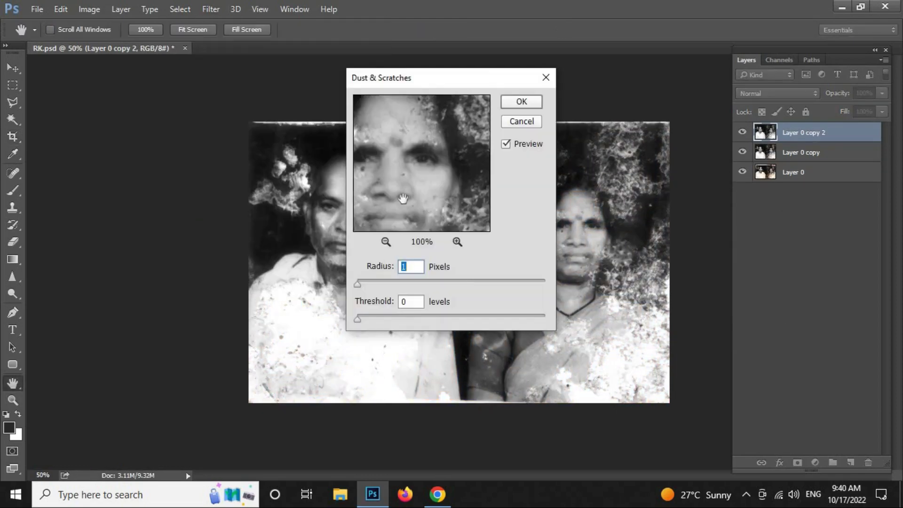
{"action": "left_click_drag", "start_coordinate": [439, 194], "coordinate": [458, 187]}
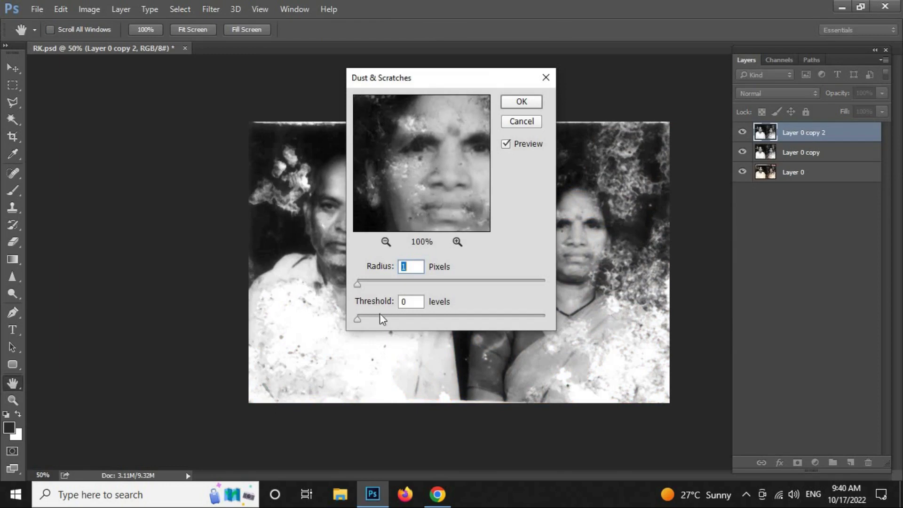
{"action": "left_click", "coordinate": [358, 284]}
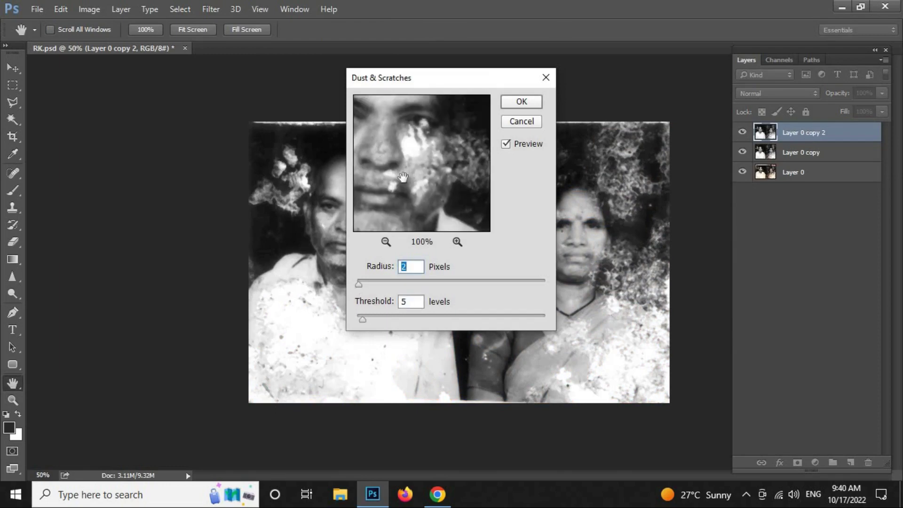
{"action": "left_click_drag", "start_coordinate": [402, 176], "coordinate": [425, 164]}
{"action": "left_click", "coordinate": [521, 102]}
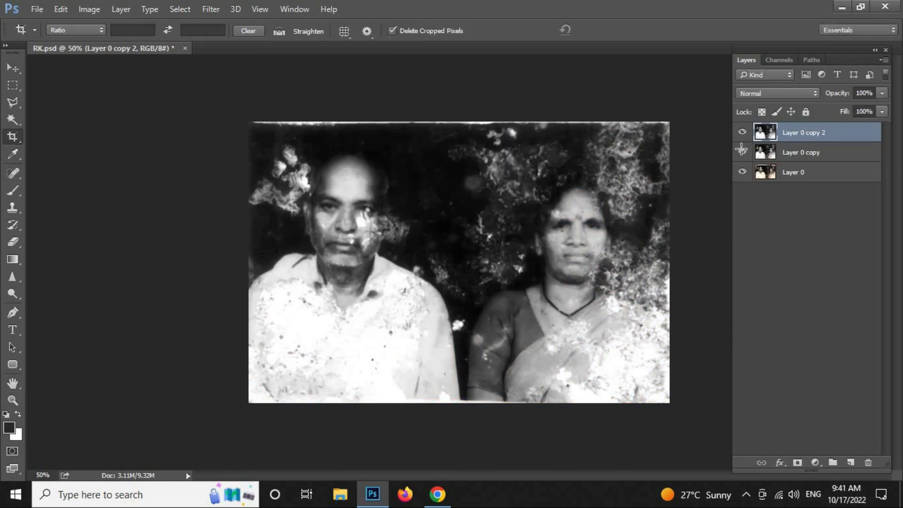
{"action": "key", "text": "z"}
{"action": "left_click", "coordinate": [575, 239]}
- Delete the layer mask and spot-heal specks on the woman's arm and the man's shirt
{"action": "key", "text": "b"}
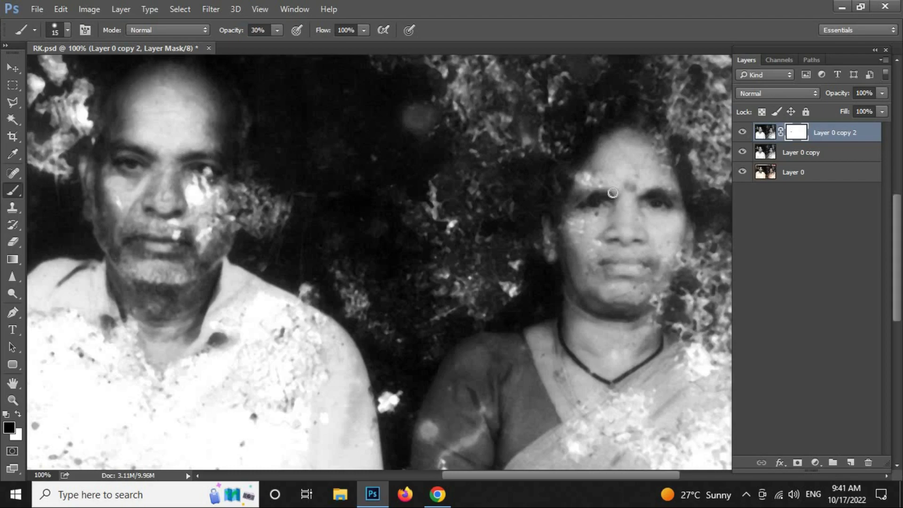
{"action": "key", "text": "ctrl+z"}
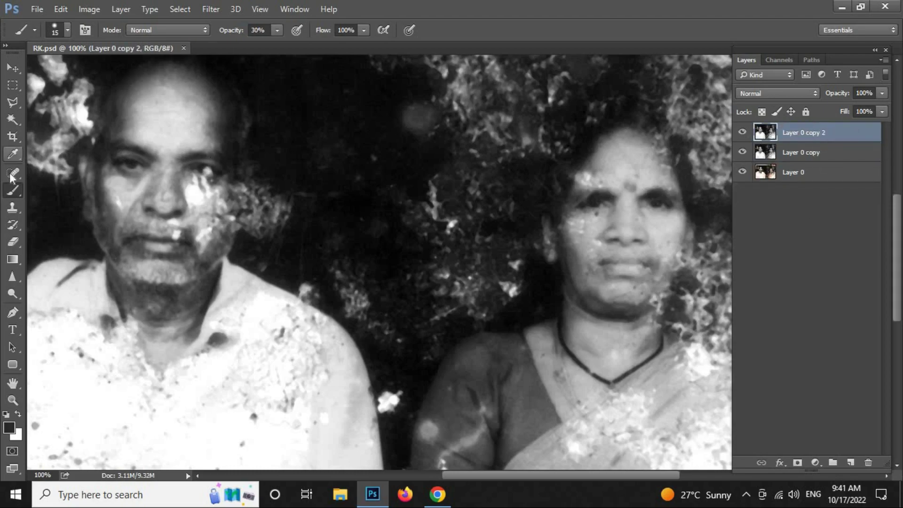
{"action": "key", "text": "j"}
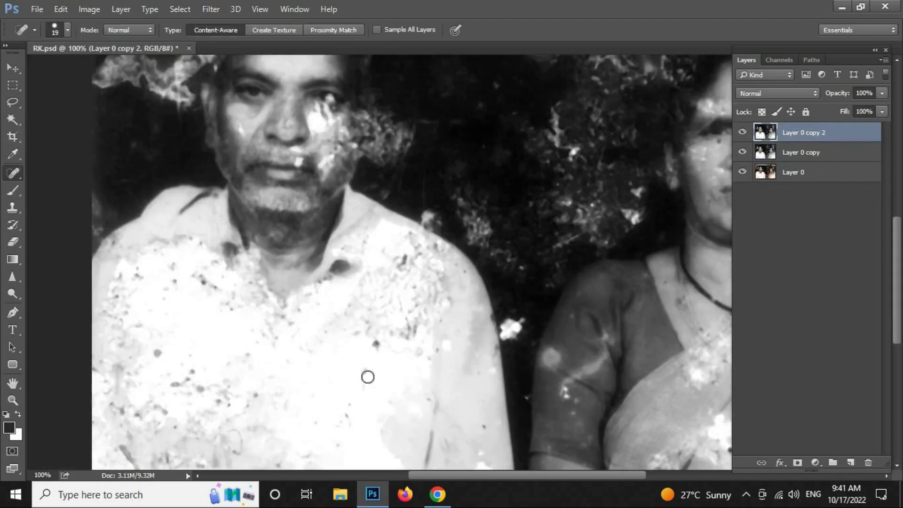
{"action": "scroll", "coordinate": [367, 377], "scroll_direction": "down", "scroll_amount": 3}
{"action": "left_click", "coordinate": [562, 326]}
{"action": "left_click", "coordinate": [579, 361]}
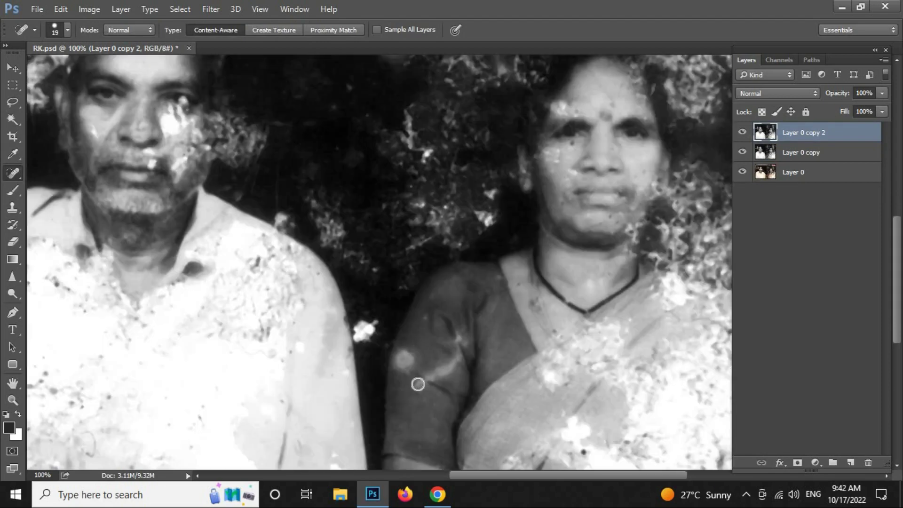
{"action": "key", "text": "["}
{"action": "mouse_move", "coordinate": [417, 383]}
{"action": "left_mouse_down"}
{"action": "mouse_move", "coordinate": [466, 332]}
{"action": "mouse_move", "coordinate": [415, 382]}
{"action": "left_mouse_up"}
{"action": "key", "text": "["}
{"action": "key", "text": "s"}
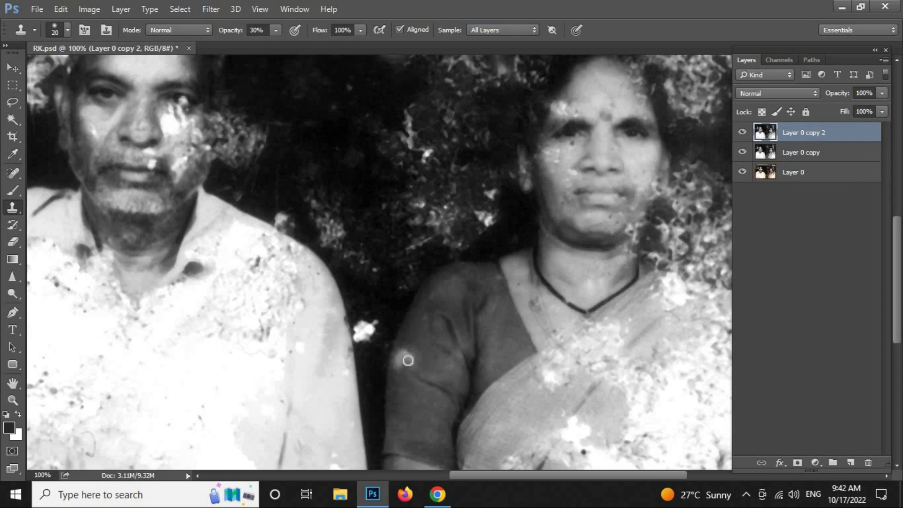
- Clone over the pale blotch on the woman's upper arm with a size-40 Clone Stamp
{"action": "key", "text": "bracketright"}
{"action": "left_click_drag", "start_coordinate": [395, 383], "coordinate": [405, 349]}
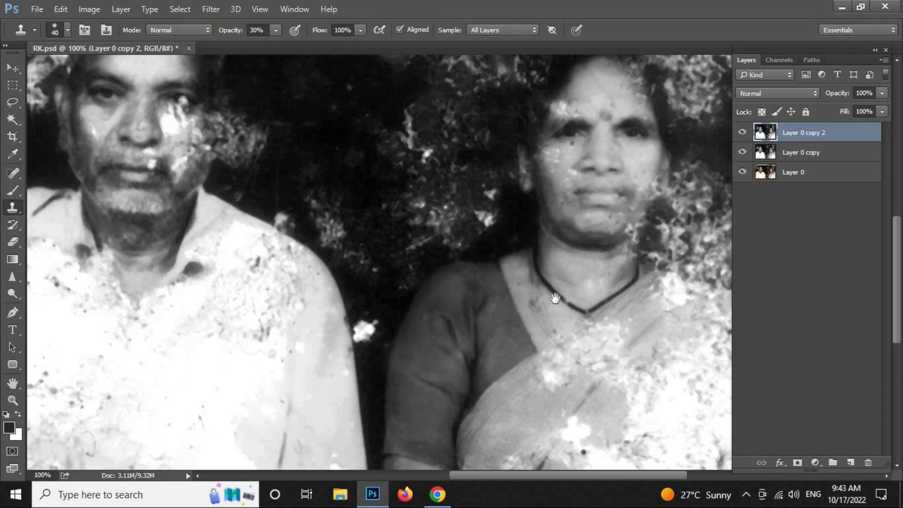
{"action": "left_click_drag", "start_coordinate": [555, 299], "coordinate": [385, 301]}
{"action": "left_click", "coordinate": [841, 7]}
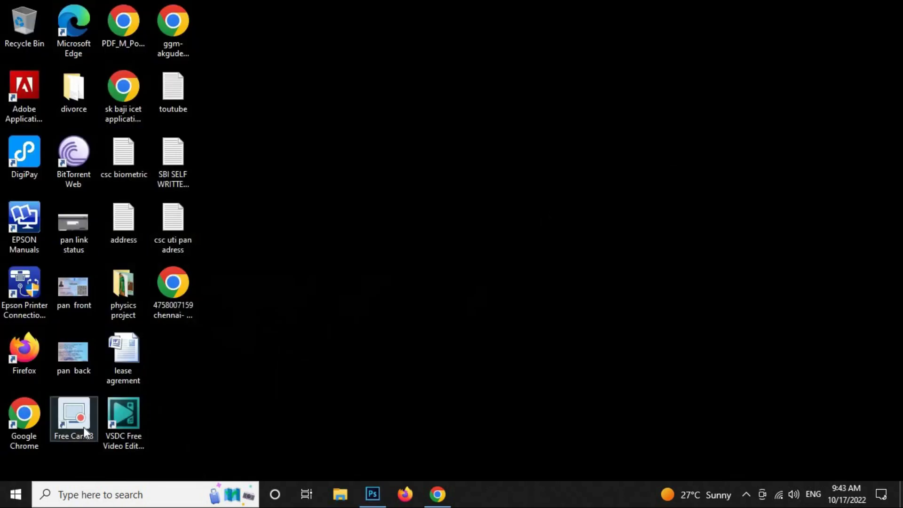
{"action": "left_click", "coordinate": [746, 494]}
{"action": "left_click", "coordinate": [373, 494]}
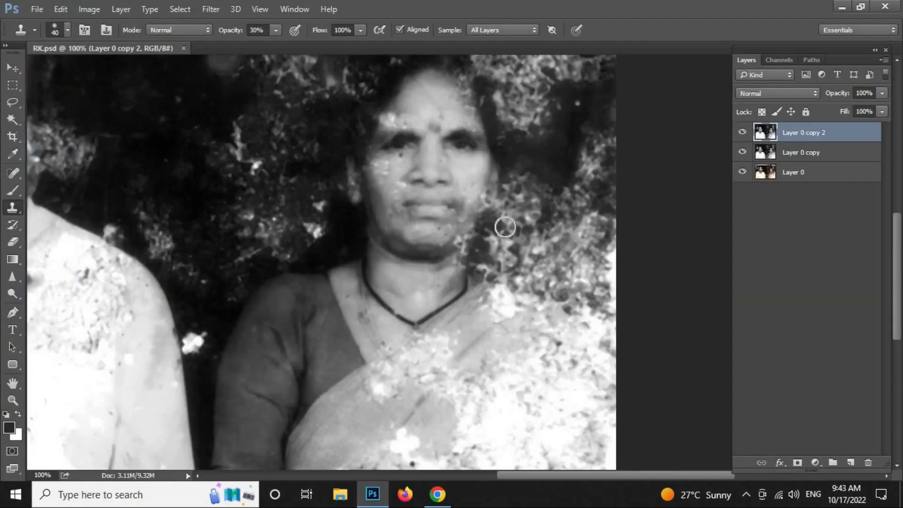
{"action": "key", "text": "z"}
{"action": "left_click", "coordinate": [504, 224]}
- Patch out the blemish on the woman's forehead
{"action": "key", "text": "j"}
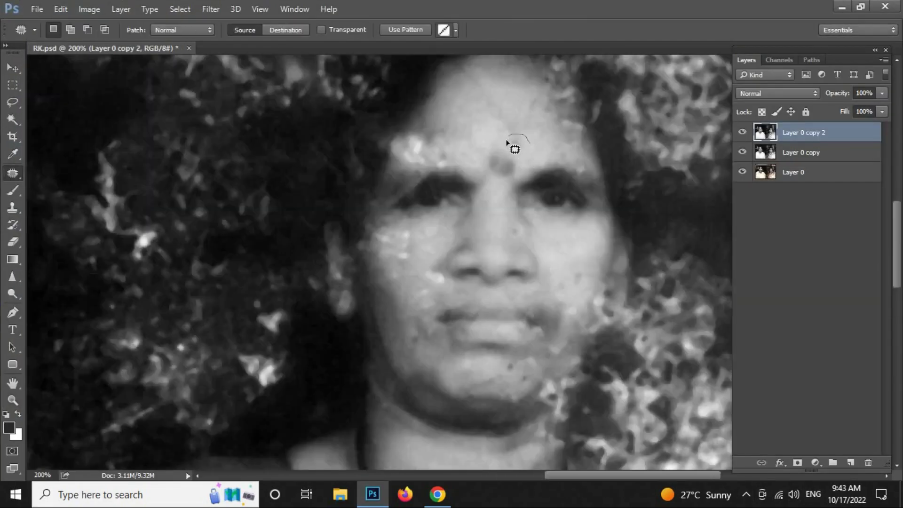
{"action": "left_click", "coordinate": [511, 144]}
{"action": "left_click", "coordinate": [453, 188]}
{"action": "mouse_move", "coordinate": [465, 68]}
{"action": "left_mouse_down"}
{"action": "mouse_move", "coordinate": [513, 115]}
{"action": "mouse_move", "coordinate": [510, 160]}
{"action": "mouse_move", "coordinate": [571, 226]}
{"action": "left_mouse_up"}
{"action": "scroll", "coordinate": [513, 122], "scroll_direction": "down", "scroll_amount": 3}
{"action": "key", "text": "ctrl+d"}
- Patch the spots on the woman's cheek and near her chin
{"action": "left_click", "coordinate": [463, 222]}
{"action": "left_click_drag", "start_coordinate": [430, 213], "coordinate": [409, 238]}
{"action": "left_click", "coordinate": [393, 172]}
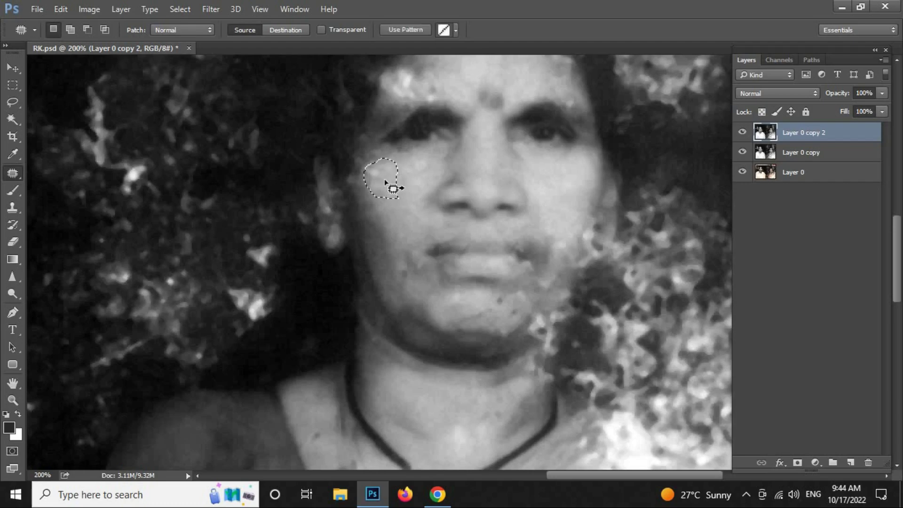
{"action": "mouse_move", "coordinate": [369, 155]}
{"action": "left_mouse_down"}
{"action": "mouse_move", "coordinate": [373, 168]}
{"action": "mouse_move", "coordinate": [360, 190]}
{"action": "left_mouse_up"}
{"action": "left_click", "coordinate": [503, 298]}
{"action": "left_click_drag", "start_coordinate": [504, 298], "coordinate": [462, 329]}
{"action": "left_click", "coordinate": [500, 309]}
- Patch the neckline, the dark gap between the couple, and the man's shoulder
{"action": "scroll", "coordinate": [321, 324], "scroll_direction": "down", "scroll_amount": 3}
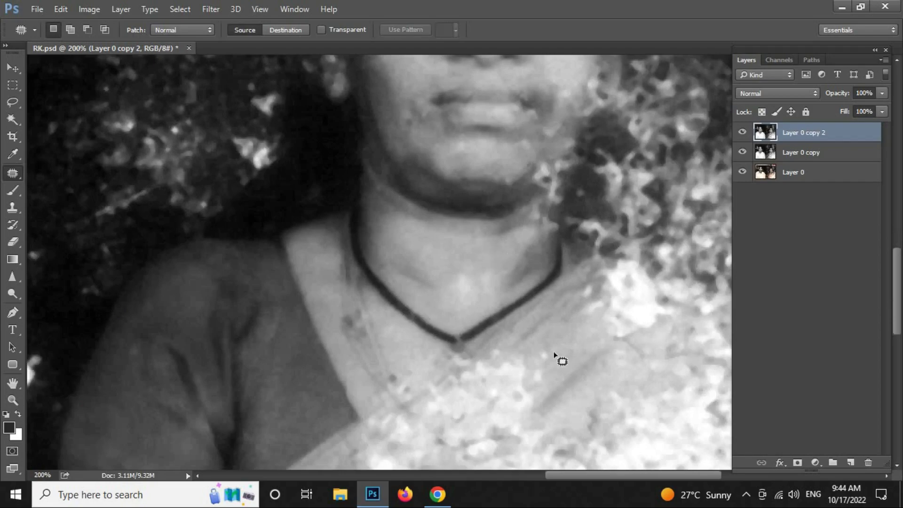
{"action": "left_click_drag", "start_coordinate": [559, 358], "coordinate": [563, 193]}
{"action": "scroll", "coordinate": [563, 193], "scroll_direction": "down", "scroll_amount": 5}
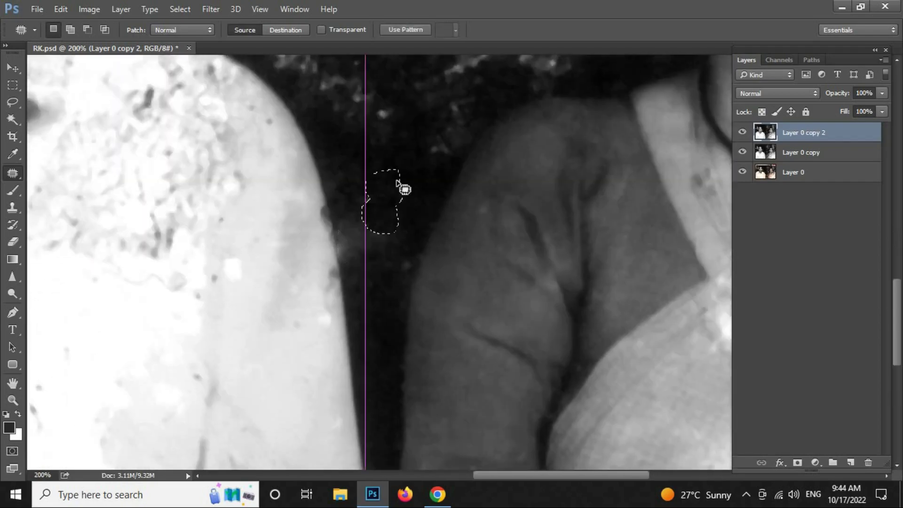
{"action": "left_click_drag", "start_coordinate": [381, 322], "coordinate": [391, 337]}
{"action": "scroll", "coordinate": [390, 346], "scroll_direction": "up", "scroll_amount": 3}
{"action": "scroll", "coordinate": [349, 228], "scroll_direction": "left", "scroll_amount": 3}
{"action": "left_click_drag", "start_coordinate": [211, 176], "coordinate": [188, 182]}
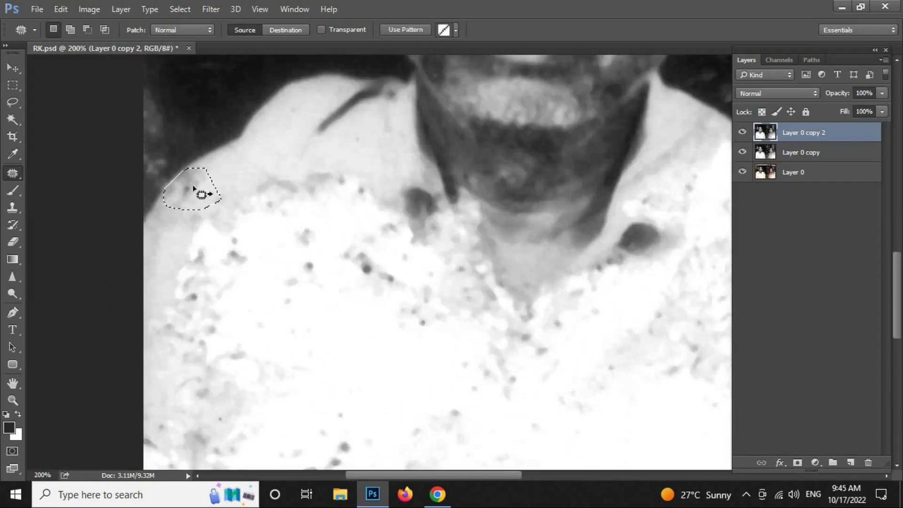
{"action": "left_click_drag", "start_coordinate": [157, 155], "coordinate": [161, 191]}
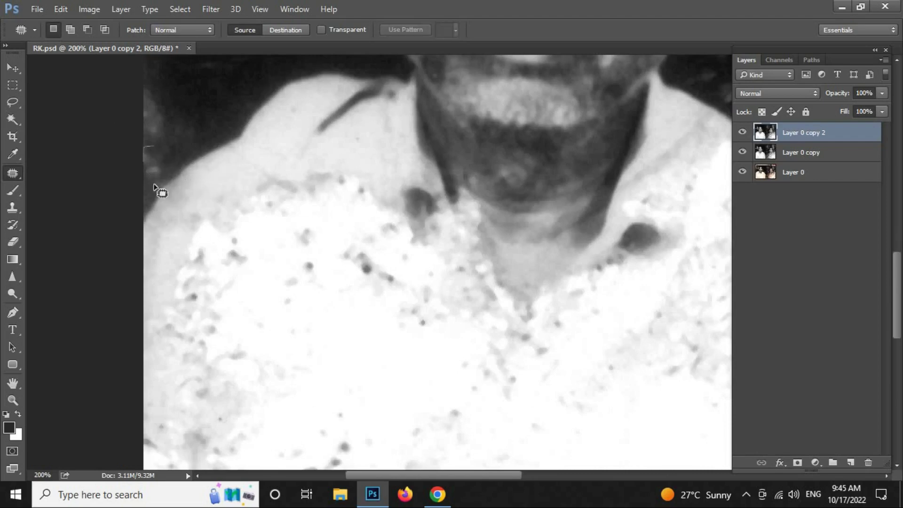
{"action": "scroll", "coordinate": [329, 235], "scroll_direction": "up", "scroll_amount": 5}
{"action": "scroll", "coordinate": [395, 336], "scroll_direction": "right", "scroll_amount": 3}
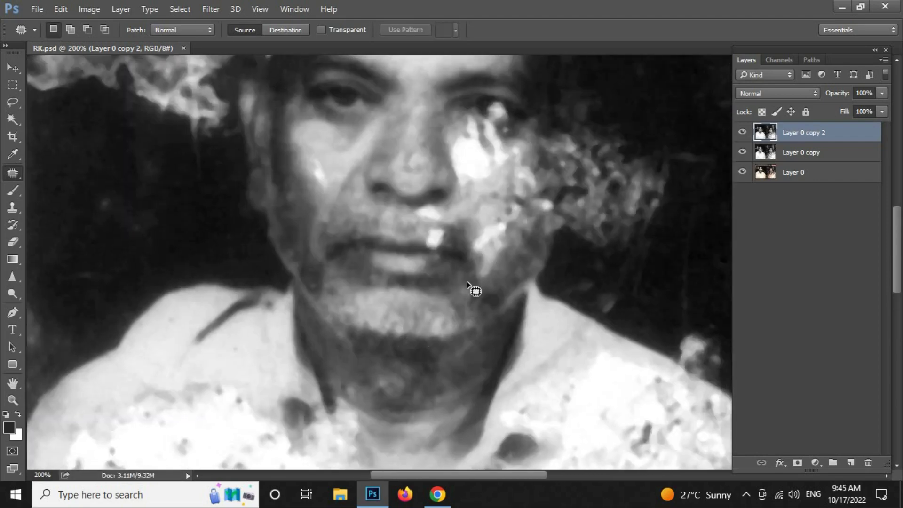
- Copy a feathered selection around the man's mouth to Layer 1 and transform it
{"action": "key", "text": "l"}
{"action": "mouse_move", "coordinate": [363, 227]}
{"action": "left_mouse_down"}
{"action": "mouse_move", "coordinate": [390, 266]}
{"action": "mouse_move", "coordinate": [483, 277]}
{"action": "mouse_move", "coordinate": [513, 268]}
{"action": "mouse_move", "coordinate": [473, 282]}
{"action": "left_mouse_up"}
{"action": "key", "text": "shift+F6"}
{"action": "key", "text": "Return"}
{"action": "key", "text": "ctrl+j"}
{"action": "key", "text": "ctrl+t"}
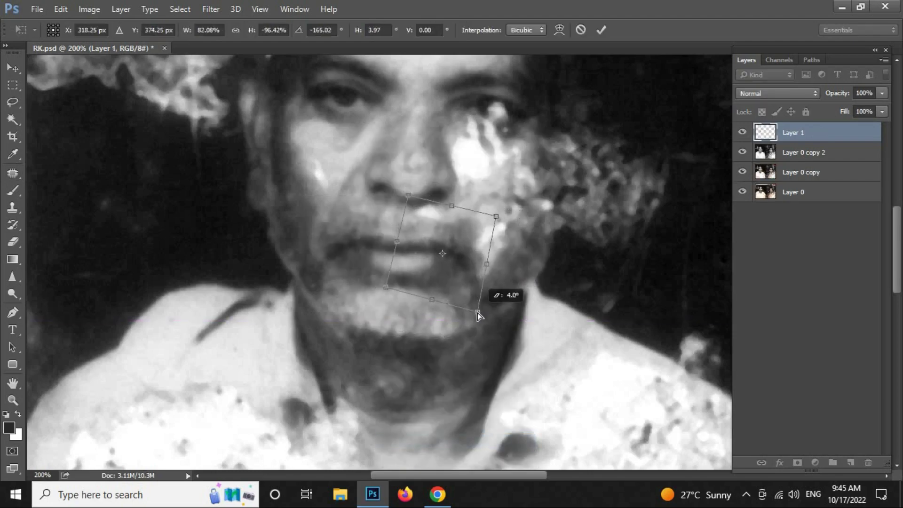
{"action": "key", "text": "Return"}
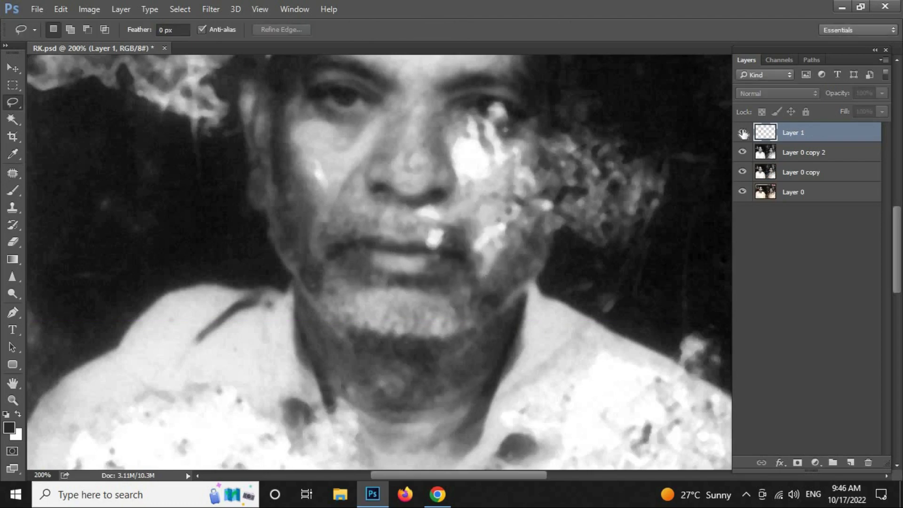
- Deselect and add a layer mask to Layer 1
{"action": "key", "text": "ctrl+d"}
{"action": "left_click", "coordinate": [797, 462]}
{"action": "key", "text": "b"}
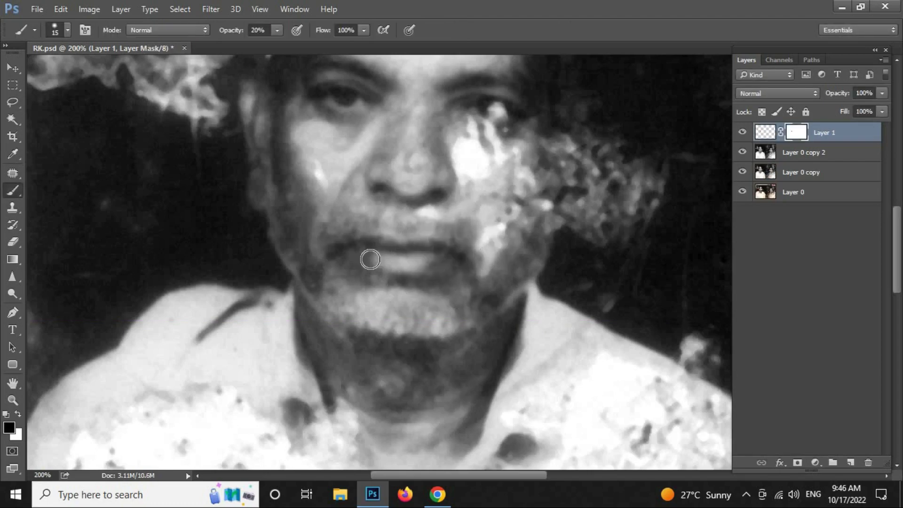
- Delete Layer 1 and patch the bright spot under the man's nose
{"action": "key", "text": "Delete"}
{"action": "key", "text": "j"}
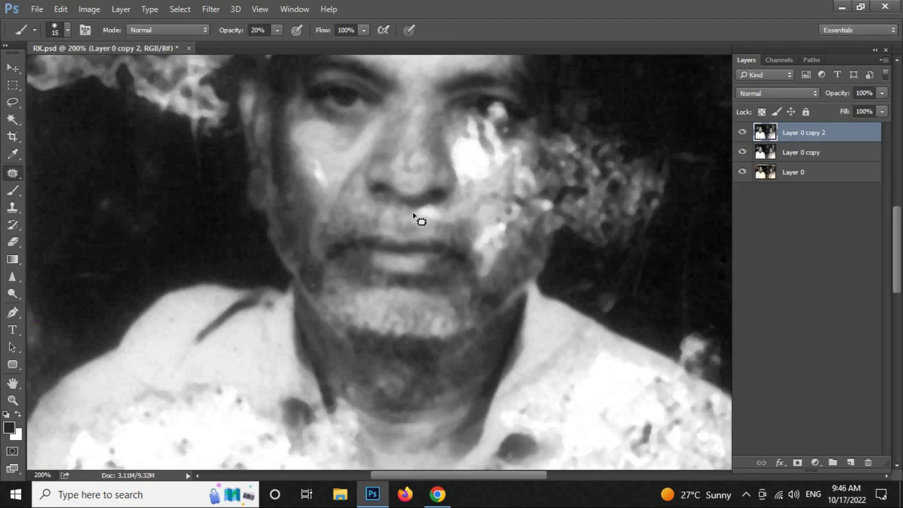
{"action": "key", "text": "shift+j"}
{"action": "key", "text": "shift+BackSpace"}
{"action": "key", "text": "Escape"}
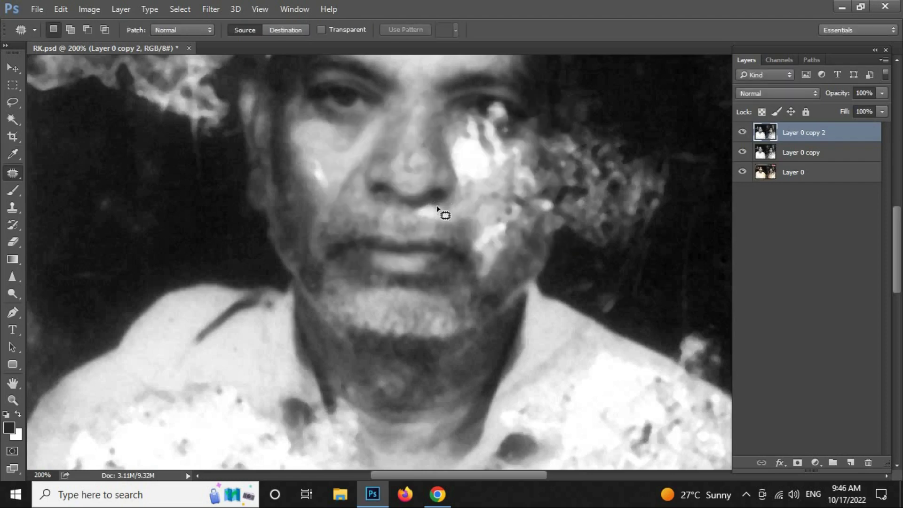
{"action": "left_click_drag", "start_coordinate": [447, 197], "coordinate": [451, 200]}
{"action": "left_click_drag", "start_coordinate": [439, 213], "coordinate": [362, 174]}
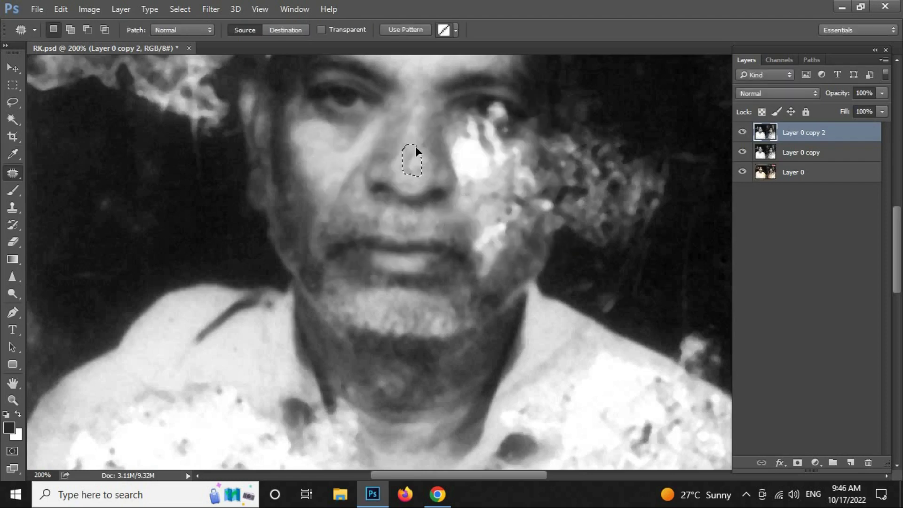
- Patch a forehead blemish and clone dark background over the smoke beside his head at 100% opacity
{"action": "left_click_drag", "start_coordinate": [420, 89], "coordinate": [427, 94]}
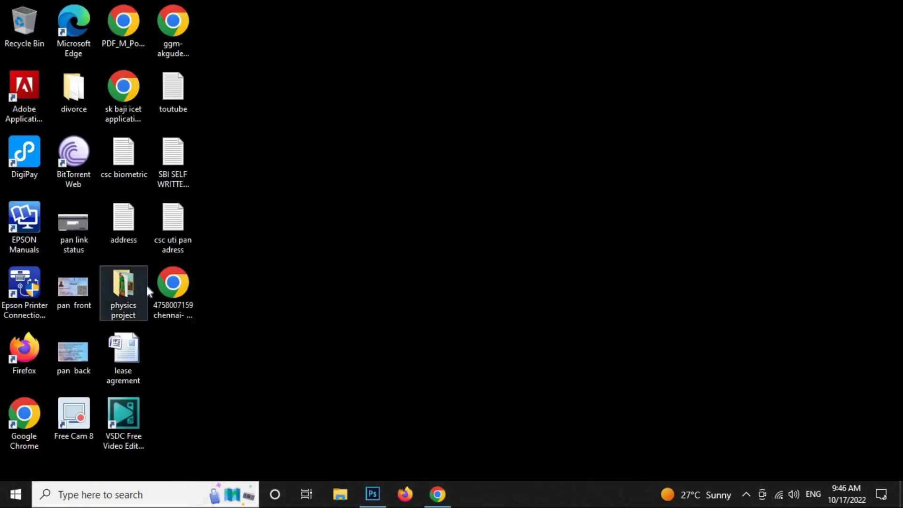
{"action": "left_click", "coordinate": [372, 493]}
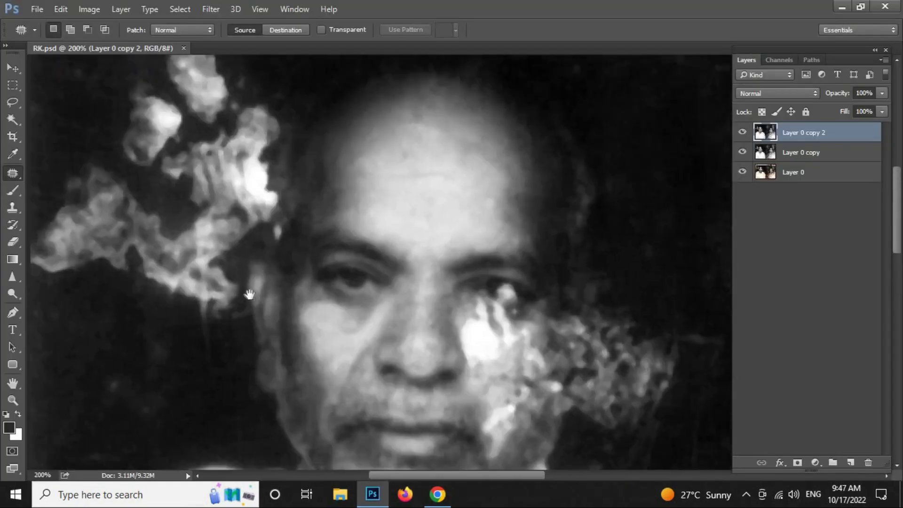
{"action": "key", "text": "0"}
{"action": "left_click_drag", "start_coordinate": [225, 311], "coordinate": [163, 346]}
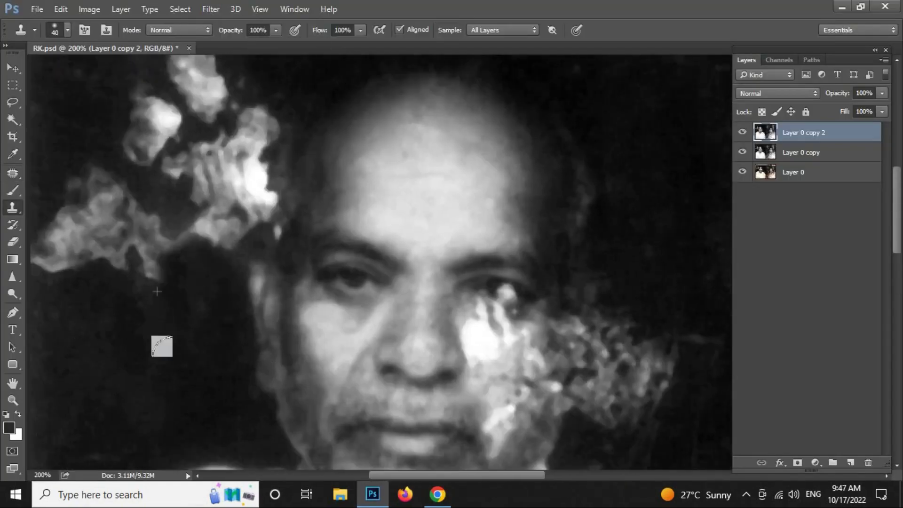
{"action": "mouse_move", "coordinate": [250, 94]}
{"action": "left_mouse_down"}
{"action": "mouse_move", "coordinate": [240, 235]}
{"action": "mouse_move", "coordinate": [249, 124]}
{"action": "left_mouse_up"}
{"action": "left_click", "coordinate": [178, 353], "text": "alt"}
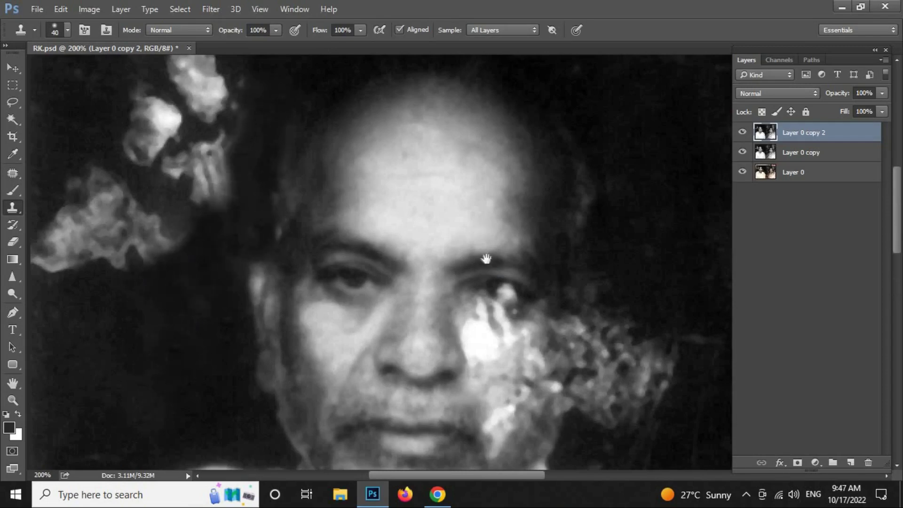
{"action": "key", "text": "j"}
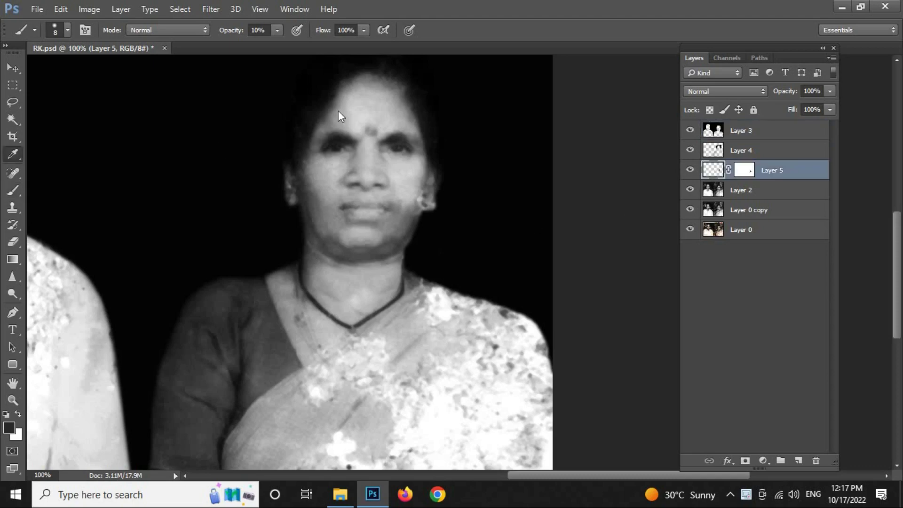
- Brighten the woman's portrait layer by raising the Levels highlights
{"action": "key", "text": "ctrl+l"}
{"action": "left_click_drag", "start_coordinate": [217, 267], "coordinate": [204, 269]}
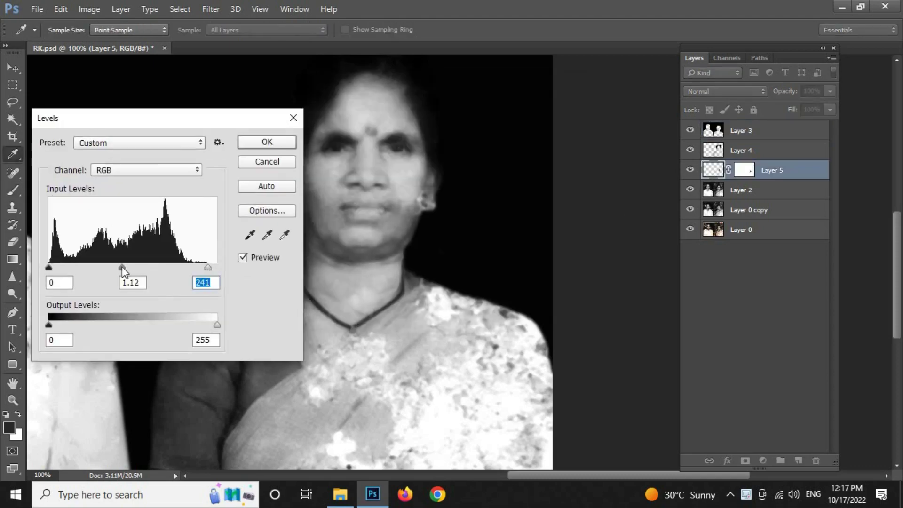
{"action": "key", "text": "Return"}
{"action": "key", "text": "b"}
{"action": "key", "text": "ctrl+backslash"}
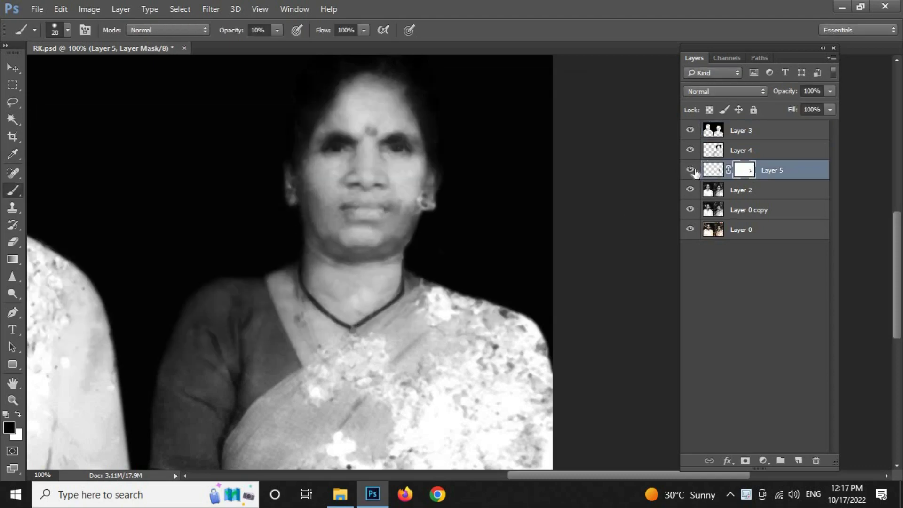
- Fit the photo in the window and give Layer 3 a Levels black input of 8
{"action": "left_click", "coordinate": [712, 190]}
{"action": "key", "text": "j"}
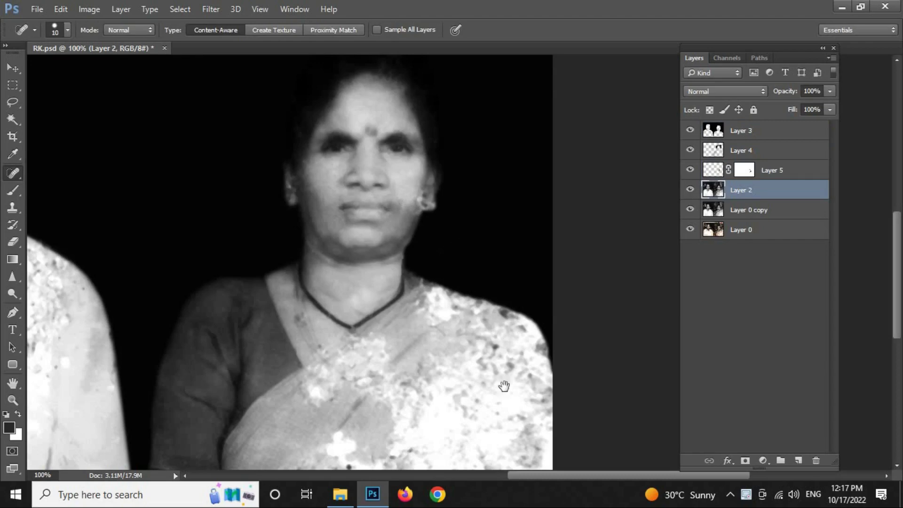
{"action": "scroll", "coordinate": [503, 385], "scroll_direction": "left", "scroll_amount": 6}
{"action": "scroll", "coordinate": [377, 304], "scroll_direction": "down", "scroll_amount": 2}
{"action": "key", "text": "z"}
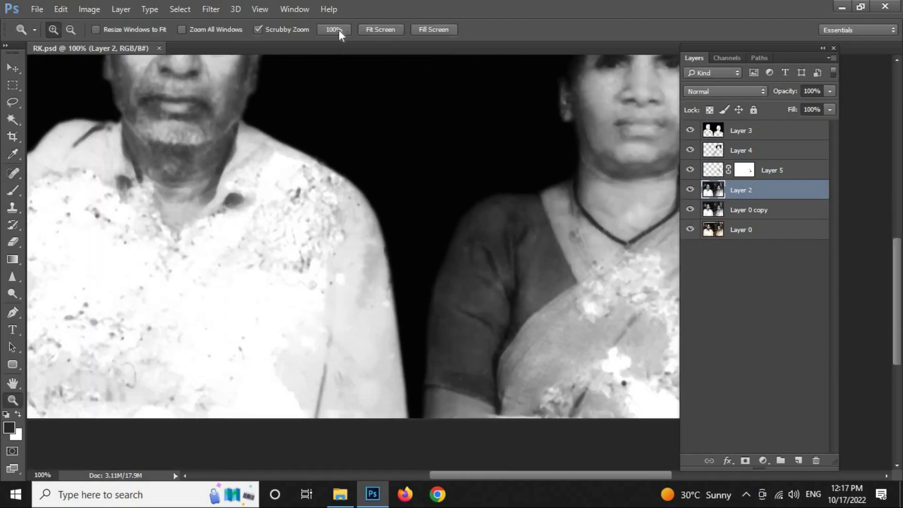
{"action": "key", "text": "ctrl+0"}
{"action": "left_click", "coordinate": [715, 131]}
{"action": "key", "text": "ctrl+l"}
{"action": "left_click_drag", "start_coordinate": [49, 267], "coordinate": [54, 267]}
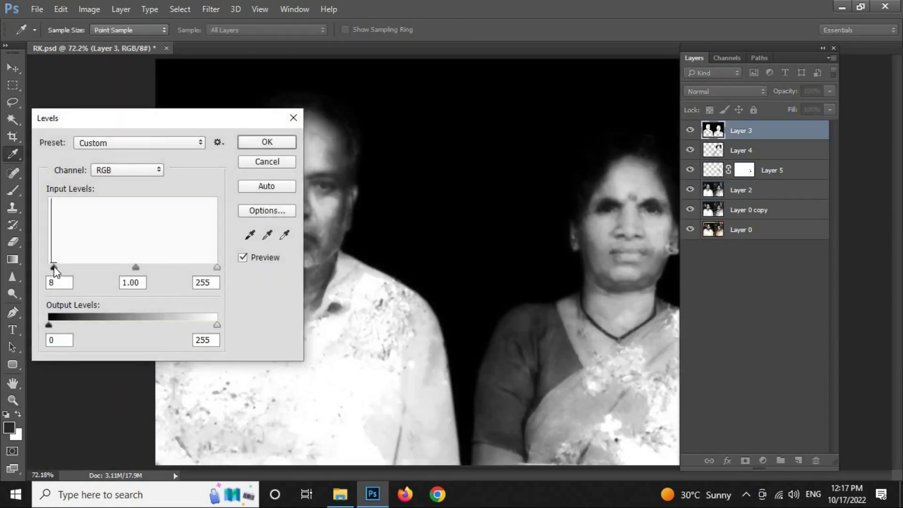
{"action": "left_click", "coordinate": [267, 147]}
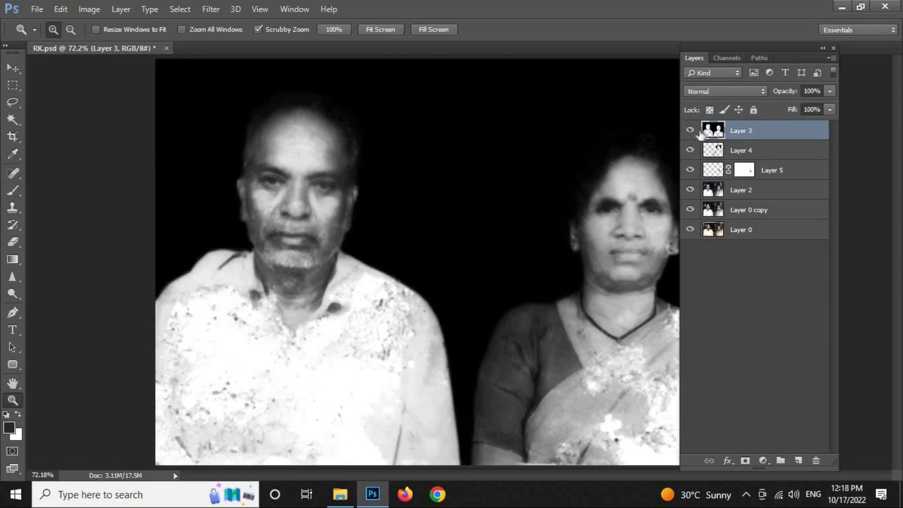
- Select the gap along the man's shoulder with Polygonal Lasso and set a 38 px brush
{"action": "key", "text": "shift+l"}
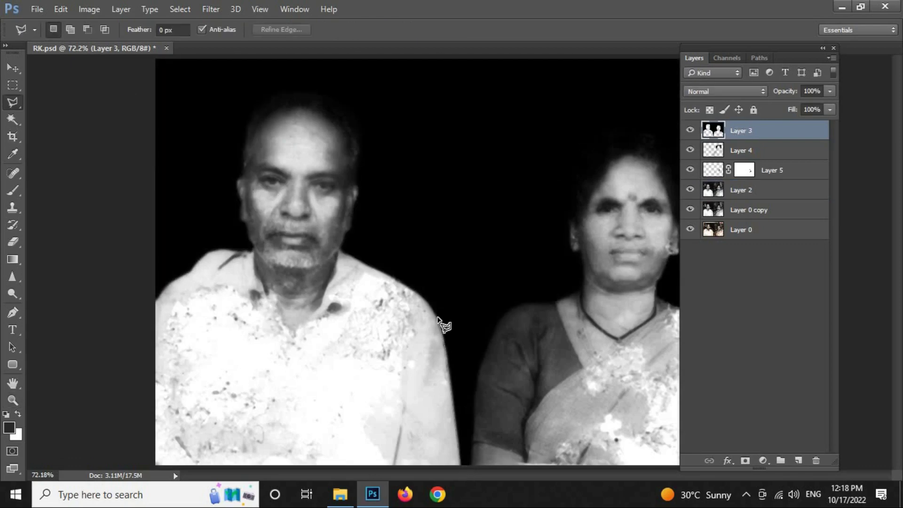
{"action": "left_click", "coordinate": [391, 273]}
{"action": "left_click", "coordinate": [409, 234]}
{"action": "double_click", "coordinate": [470, 231]}
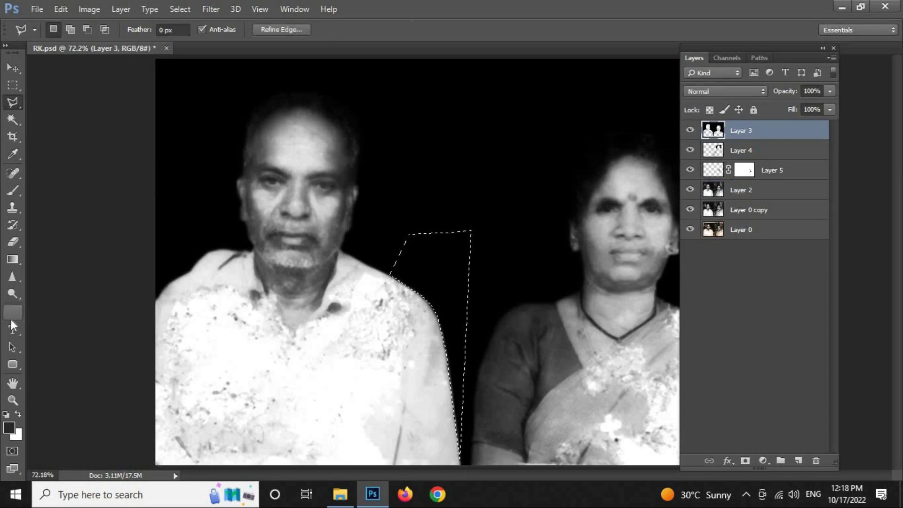
{"action": "key", "text": "b"}
{"action": "key", "text": "bracketright"}
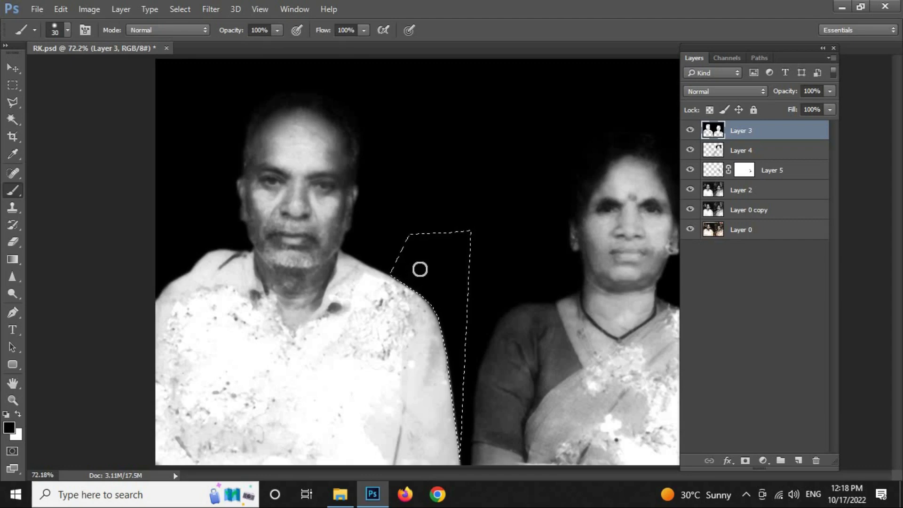
{"action": "right_click", "coordinate": [469, 304]}
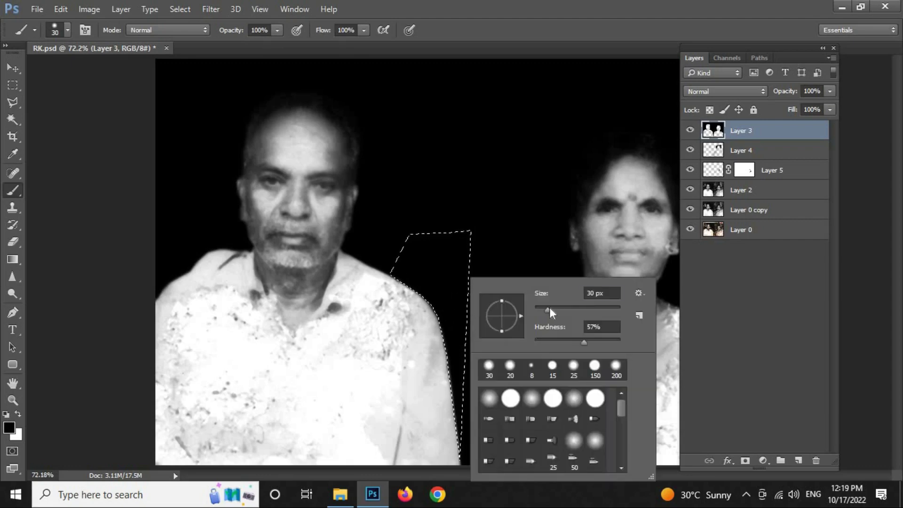
{"action": "left_click_drag", "start_coordinate": [551, 313], "coordinate": [554, 313]}
{"action": "key", "text": "Return"}
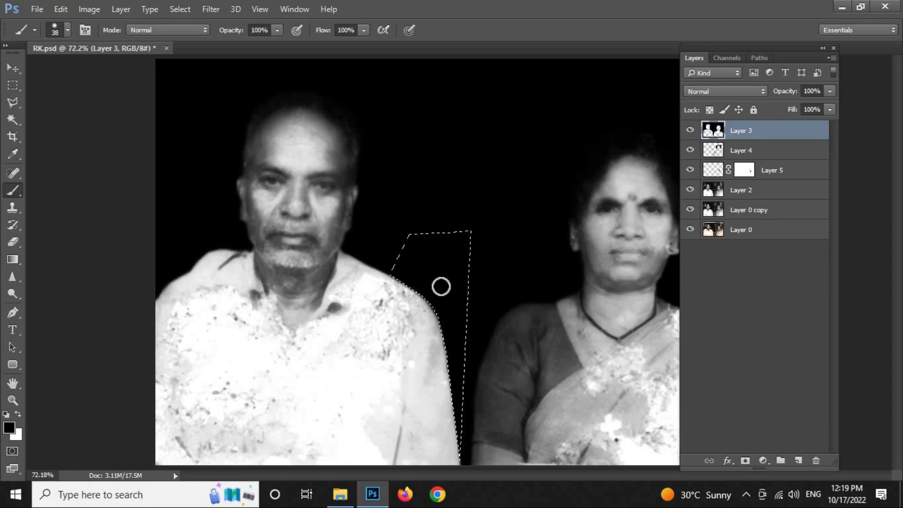
- Outline the gap between the couple and darken the edge along the man's shoulder
{"action": "left_click", "coordinate": [14, 103]}
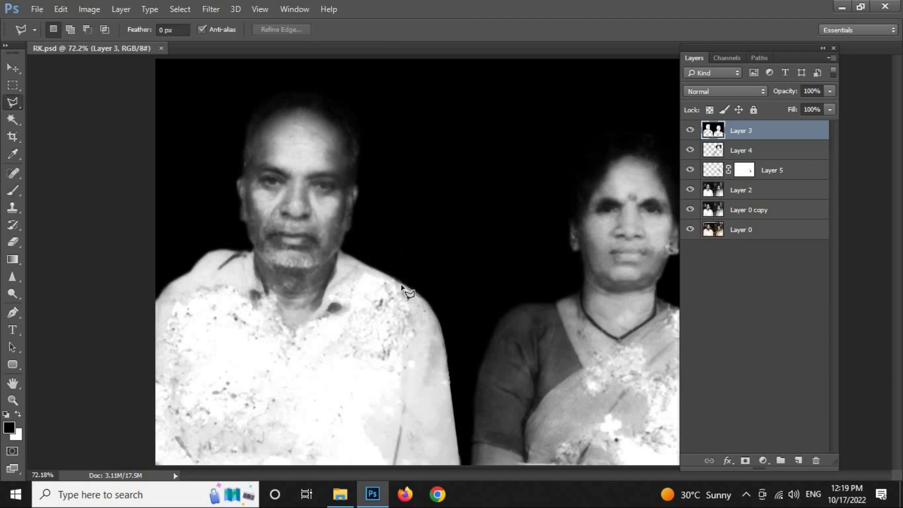
{"action": "left_click", "coordinate": [343, 248]}
{"action": "left_click", "coordinate": [408, 214]}
{"action": "left_click", "coordinate": [459, 205]}
{"action": "left_click", "coordinate": [481, 227]}
{"action": "left_click", "coordinate": [533, 294]}
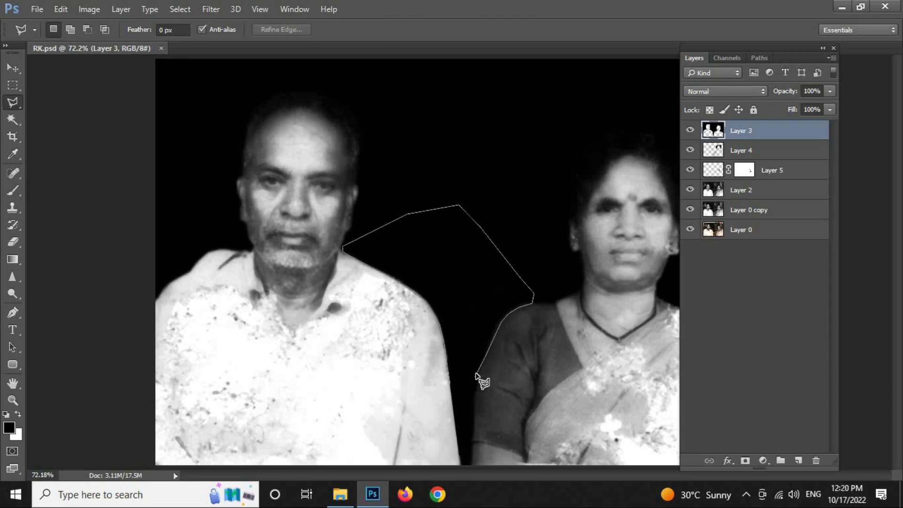
{"action": "left_click", "coordinate": [465, 467]}
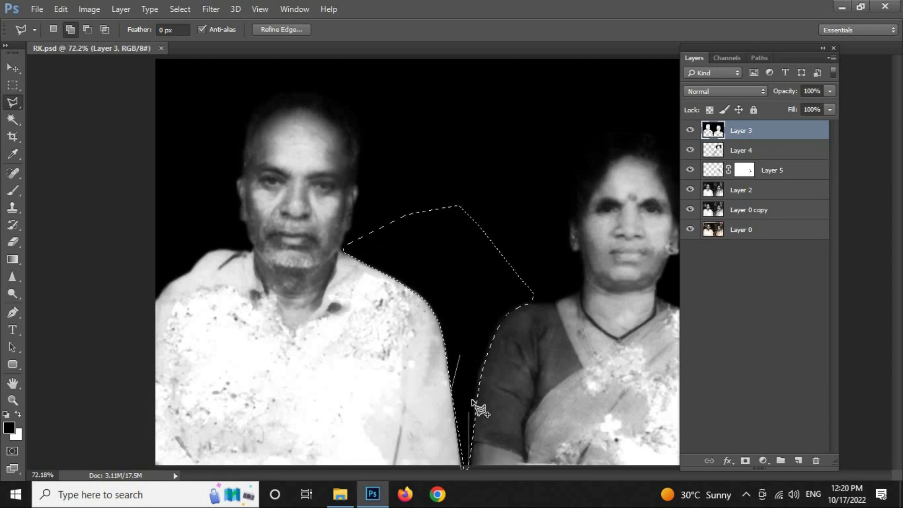
{"action": "key", "text": "b"}
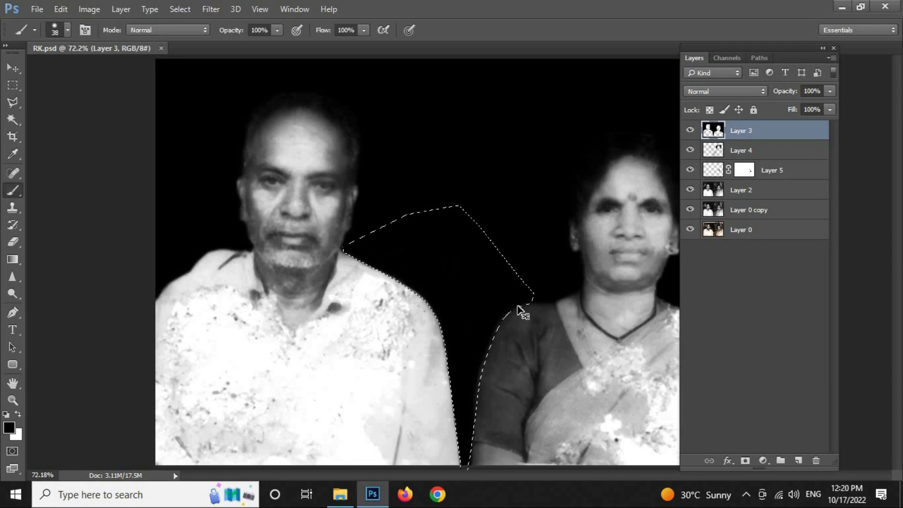
{"action": "key", "text": "ctrl+d"}
{"action": "left_click_drag", "start_coordinate": [439, 301], "coordinate": [416, 292]}
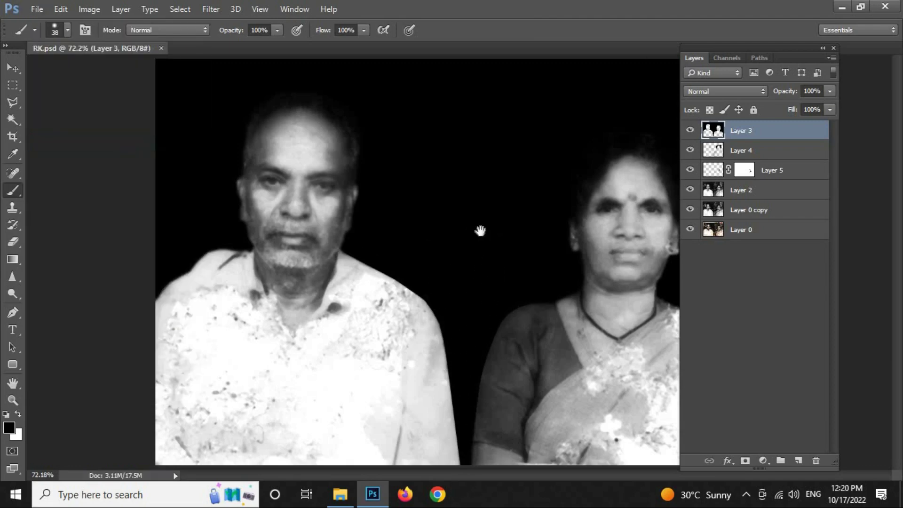
- Group Layers 2–5 into Group 1 and hide it to compare with the original
{"action": "key", "text": "f"}
{"action": "key", "text": "f"}
{"action": "key", "text": "f"}
{"action": "left_click", "coordinate": [765, 193], "text": "shift"}
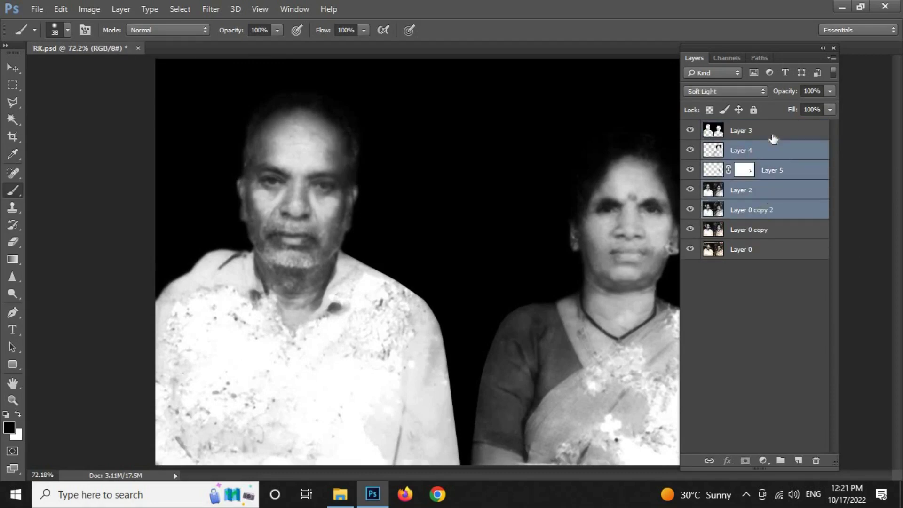
{"action": "key", "text": "ctrl+g"}
{"action": "left_click", "coordinate": [690, 128]}
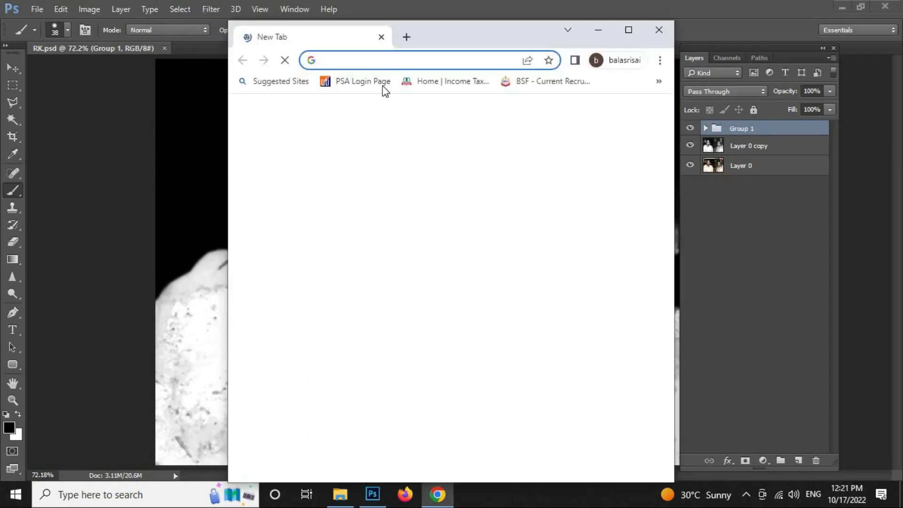
- Reconnect to the GDS Hotspot wifi and search images for 'white shirt' for men
{"action": "left_click", "coordinate": [783, 498]}
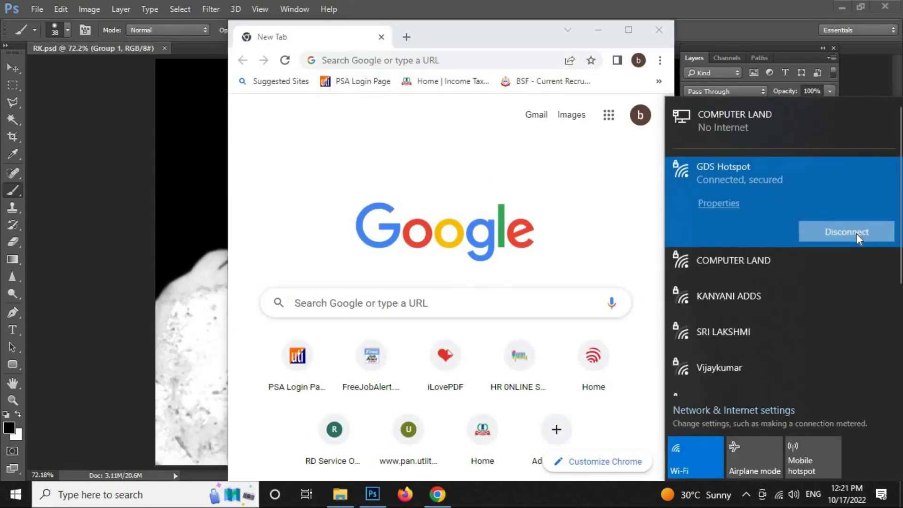
{"action": "left_click", "coordinate": [845, 229]}
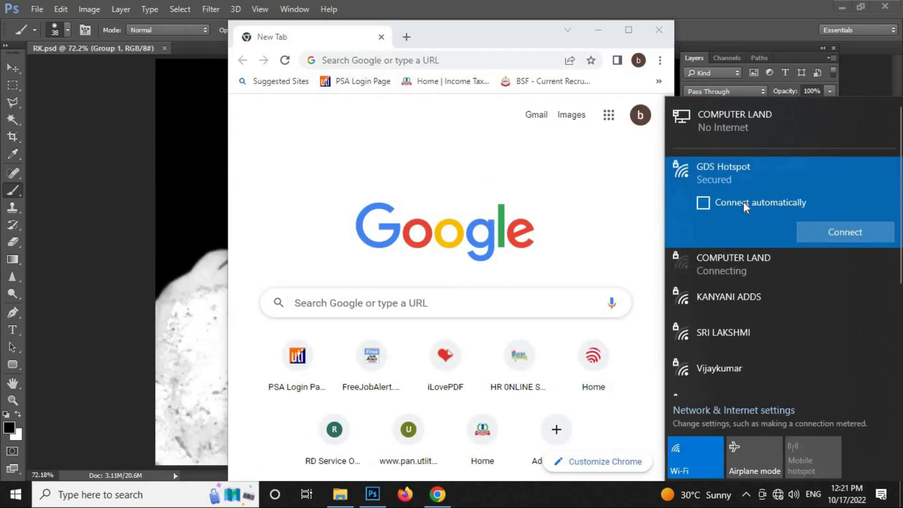
{"action": "left_click", "coordinate": [510, 37]}
{"action": "type", "text": "white "}
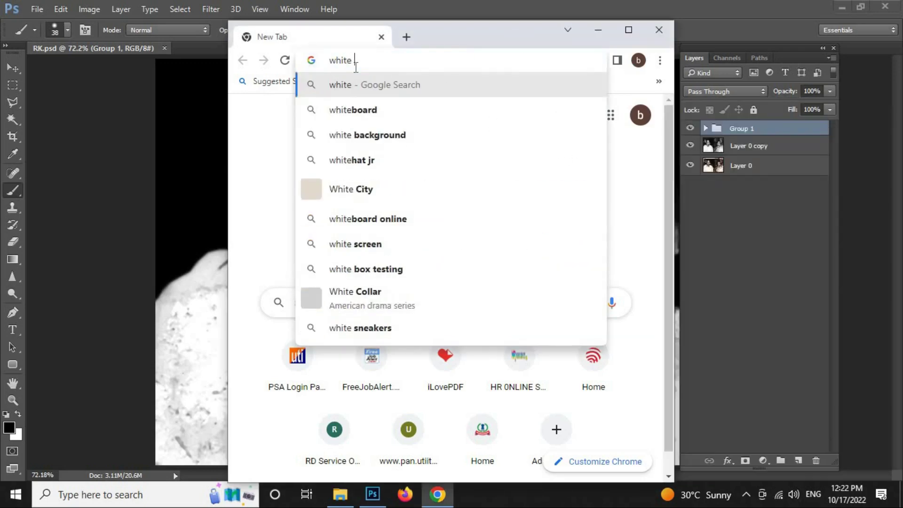
{"action": "type", "text": "shirt"}
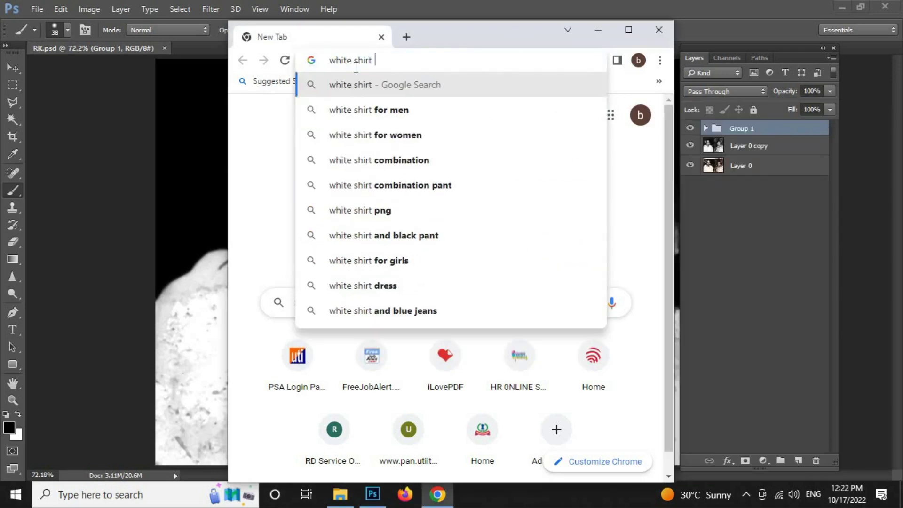
{"action": "left_click", "coordinate": [402, 115]}
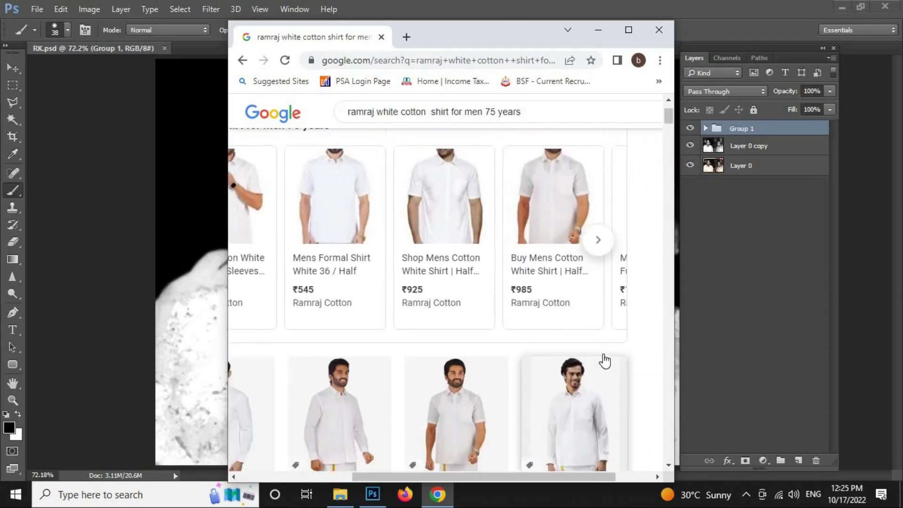
{"action": "left_click", "coordinate": [631, 36]}
- Open the man-in-white-shirt-and-dhoti photo full-size in a new tab and start saving it
{"action": "left_click", "coordinate": [537, 310]}
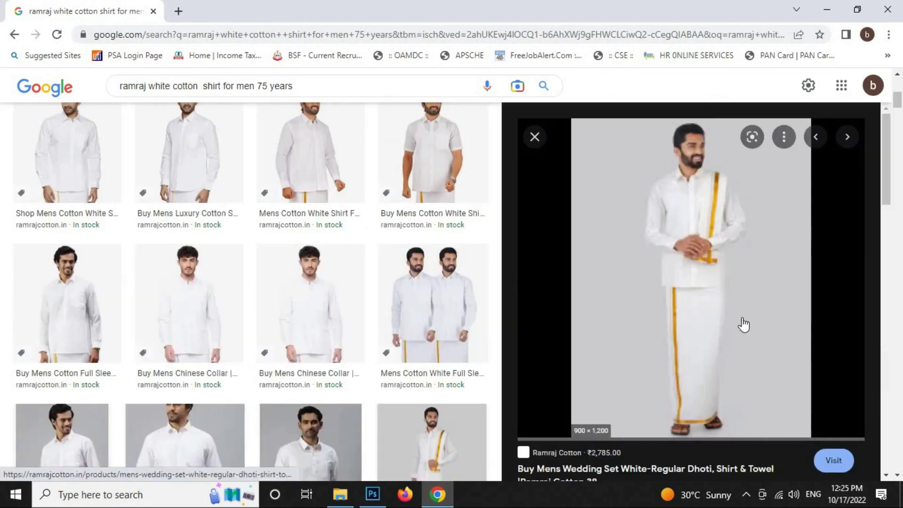
{"action": "right_click", "coordinate": [714, 292]}
{"action": "left_click", "coordinate": [757, 194]}
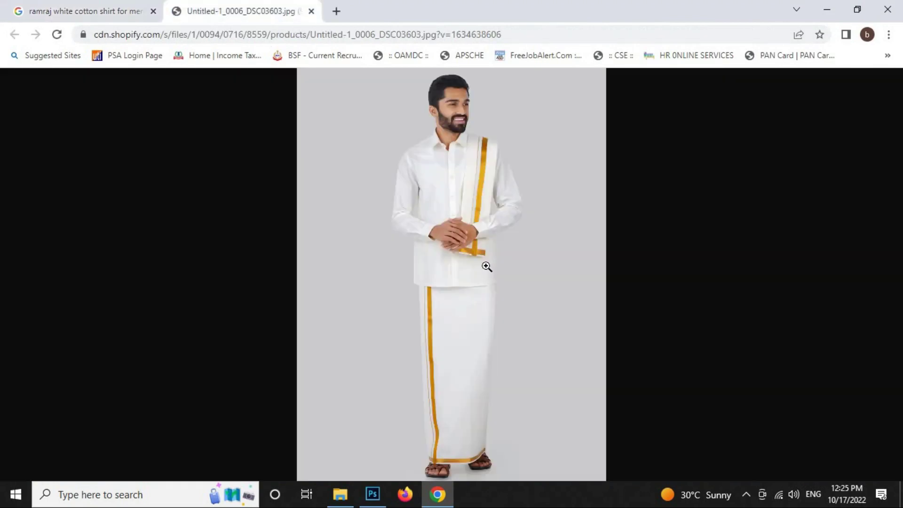
{"action": "key", "text": "ctrl+s"}
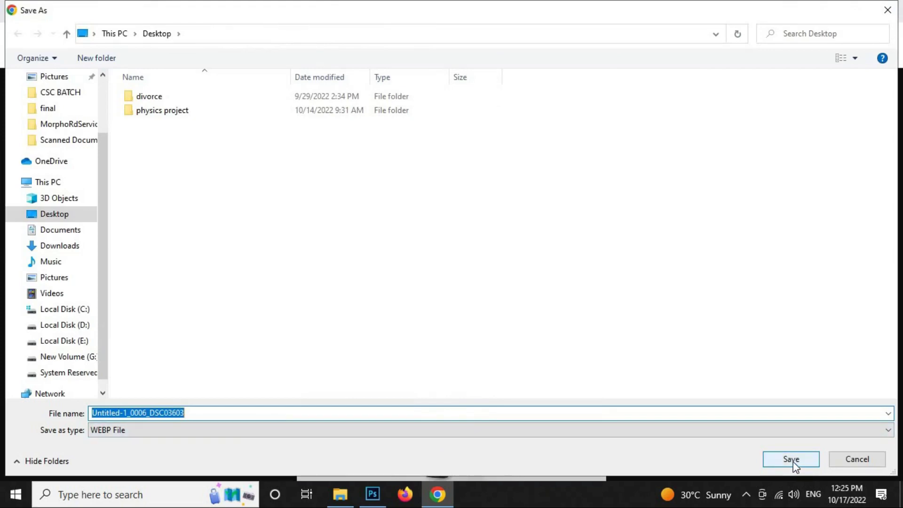
- Save the photo to the Desktop, then save a screenshot of it from Paint as a JPEG
{"action": "left_click", "coordinate": [791, 459]}
{"action": "key", "text": "Return"}
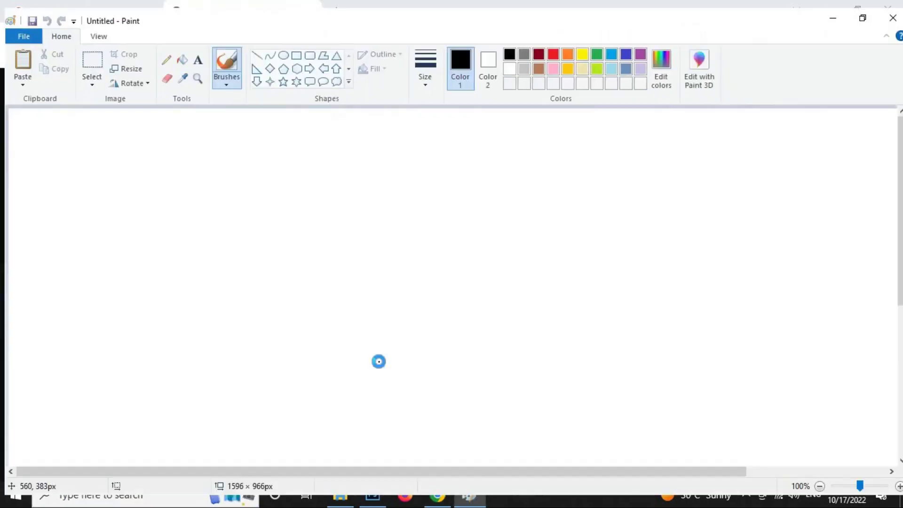
{"action": "key", "text": "ctrl+v"}
{"action": "key", "text": "F12"}
{"action": "left_click", "coordinate": [270, 273]}
{"action": "left_click", "coordinate": [141, 330]}
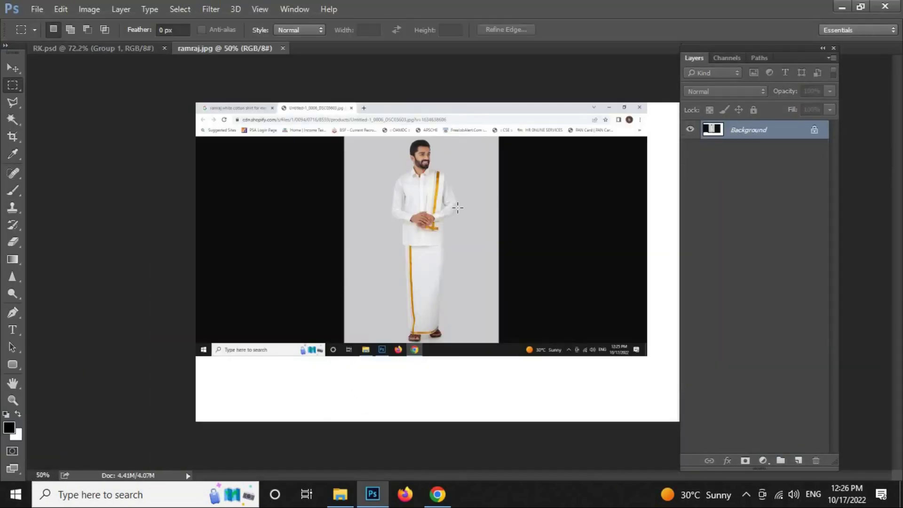
- Convert the ramraj.jpg Background into an editable Layer 0
{"action": "right_click", "coordinate": [753, 130]}
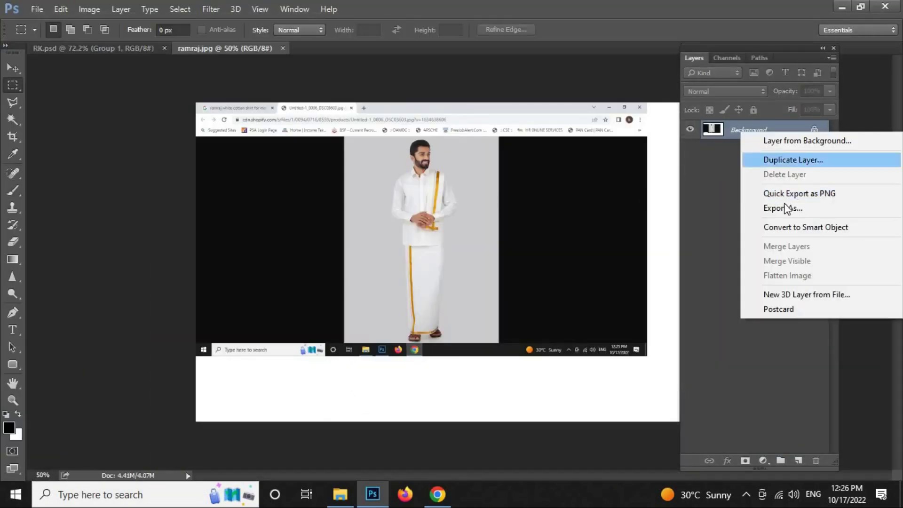
{"action": "left_click", "coordinate": [794, 125]}
{"action": "key", "text": "Return"}
{"action": "scroll", "coordinate": [471, 208], "scroll_direction": "up", "scroll_amount": 5}
{"action": "scroll", "coordinate": [566, 242], "scroll_direction": "down", "scroll_amount": 2}
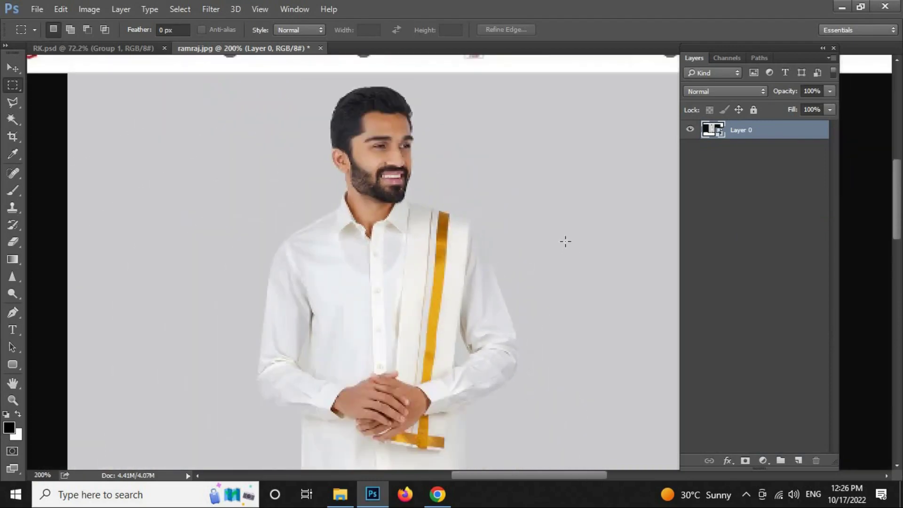
- Trace the shirt with the Polygonal Lasso, copy it and close the screenshot
{"action": "left_click", "coordinate": [19, 109]}
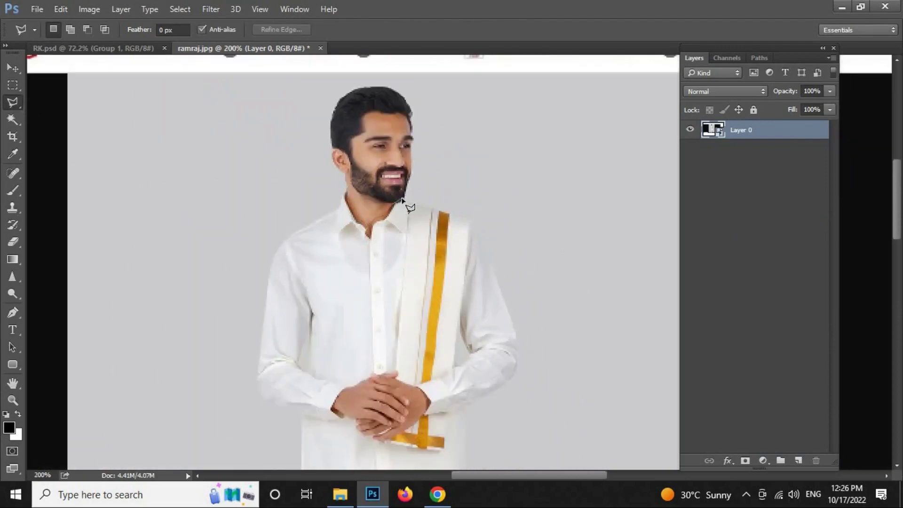
{"action": "left_click", "coordinate": [520, 201]}
{"action": "double_click", "coordinate": [588, 306]}
{"action": "key", "text": "ctrl+c"}
{"action": "key", "text": "ctrl+w"}
- Paste the shirt into RK.psd, flip it horizontally and enlarge it to about 381% over the torso
{"action": "left_click", "coordinate": [455, 198]}
{"action": "key", "text": "ctrl+v"}
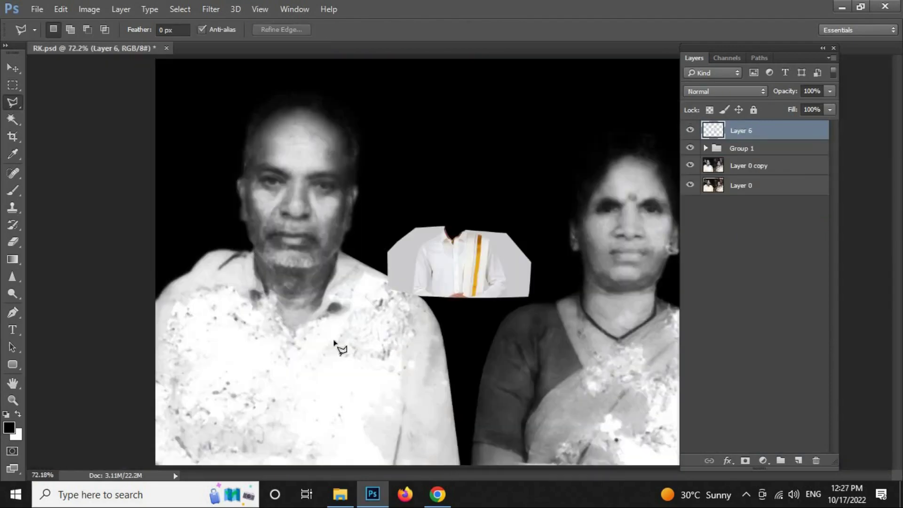
{"action": "key", "text": "ctrl+t"}
{"action": "right_click", "coordinate": [470, 282]}
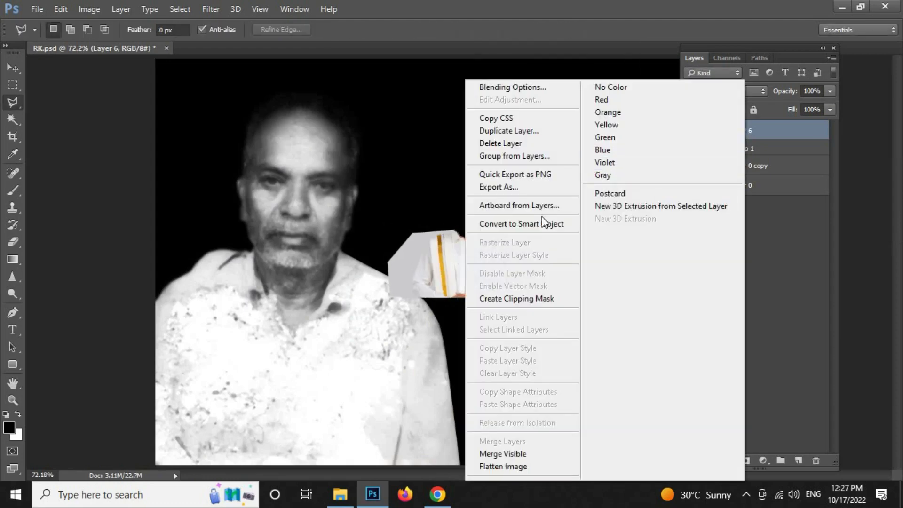
{"action": "left_click", "coordinate": [541, 222]}
{"action": "left_click_drag", "start_coordinate": [333, 344], "coordinate": [427, 371]}
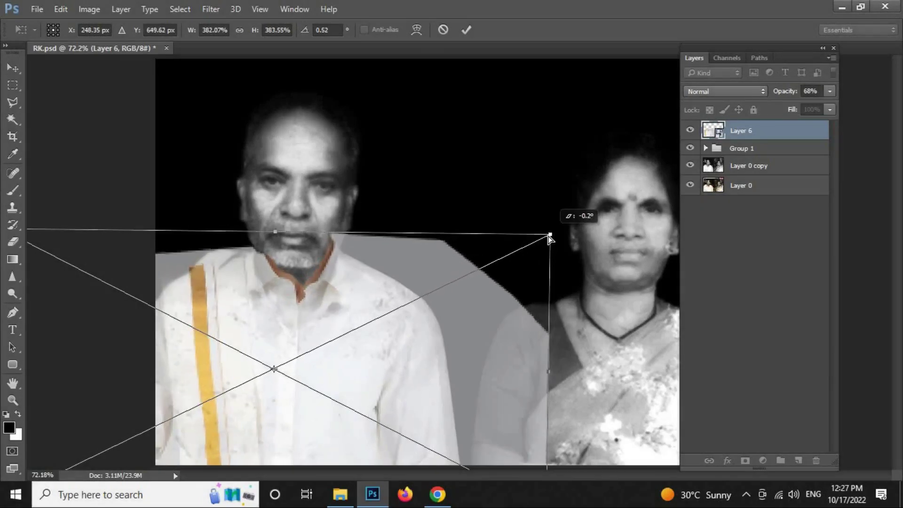
- Warp the shirt to follow the body, lift it over the shoulders and commit
{"action": "right_click", "coordinate": [564, 221]}
{"action": "left_click", "coordinate": [464, 297]}
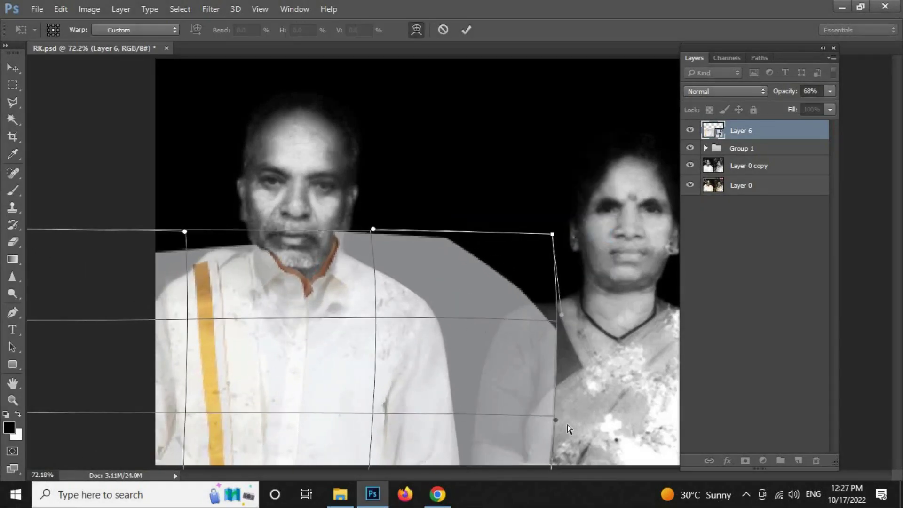
{"action": "left_click_drag", "start_coordinate": [185, 231], "coordinate": [178, 233]}
{"action": "right_click", "coordinate": [292, 97]}
{"action": "key", "text": "Escape"}
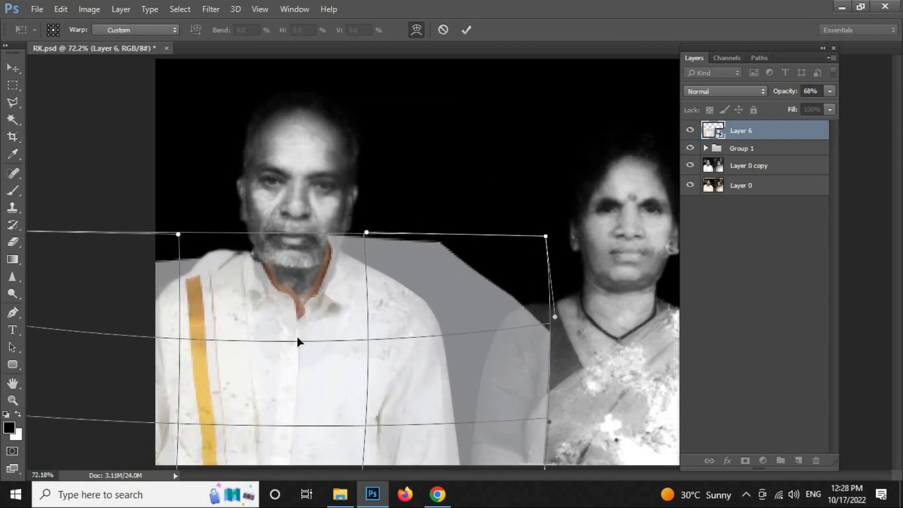
{"action": "left_click_drag", "start_coordinate": [297, 337], "coordinate": [379, 206]}
{"action": "key", "text": "Return"}
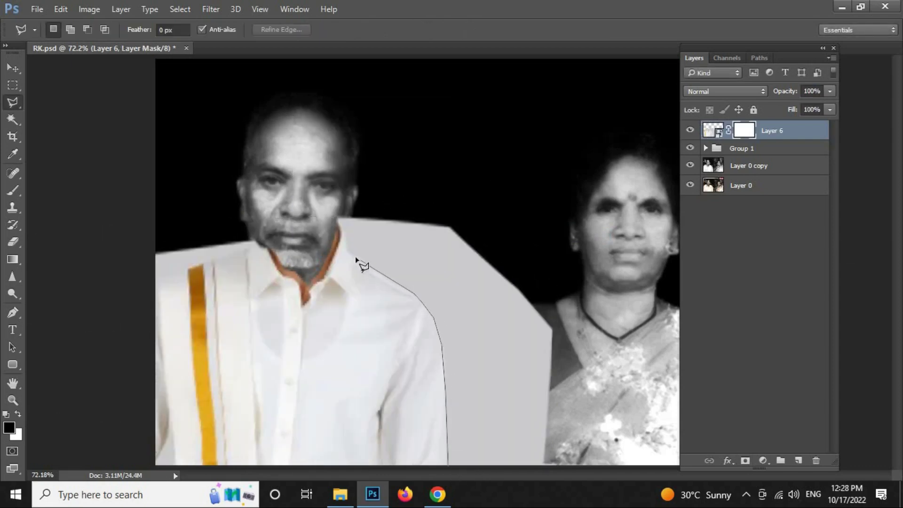
- Mask out the grey area and the left-shoulder excess by filling lasso selections with black
{"action": "double_click", "coordinate": [413, 167]}
{"action": "key", "text": "alt+BackSpace"}
{"action": "key", "text": "ctrl+d"}
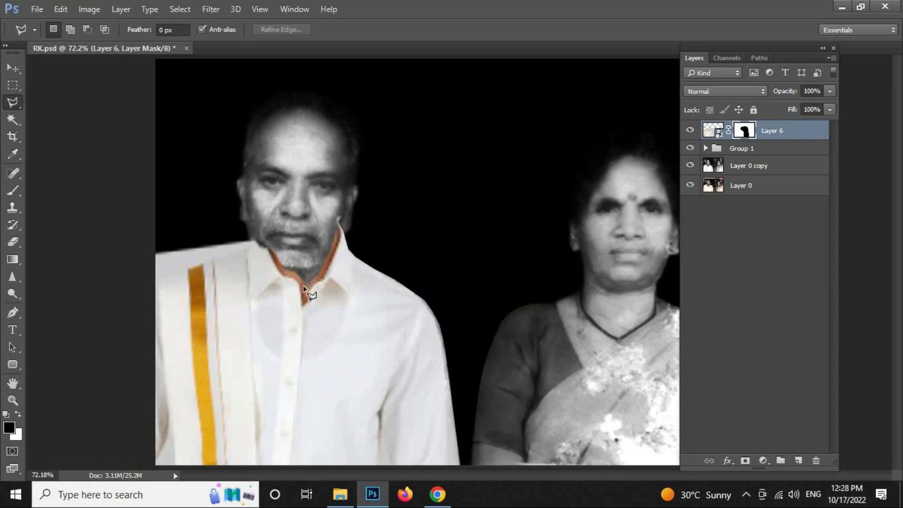
{"action": "left_click", "coordinate": [168, 282]}
{"action": "left_click", "coordinate": [121, 222]}
{"action": "double_click", "coordinate": [254, 162]}
{"action": "key", "text": "alt+BackSpace"}
{"action": "key", "text": "ctrl+d"}
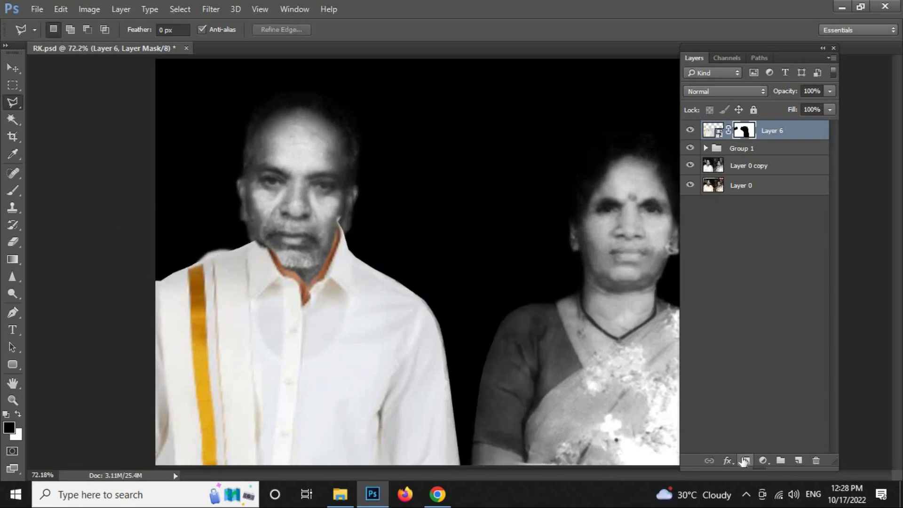
- Expand Group 1 and re-target the shirt layer's mask
{"action": "key", "text": "b"}
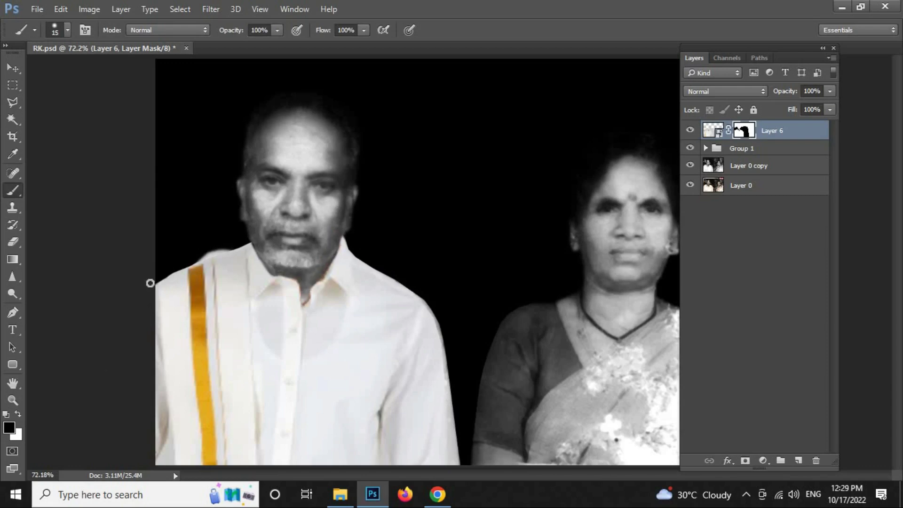
{"action": "key", "text": "e"}
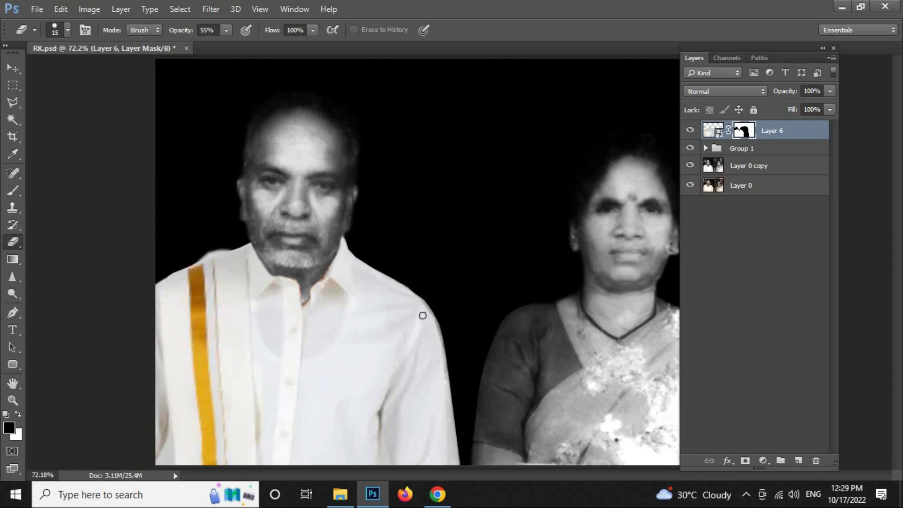
{"action": "key", "text": "b"}
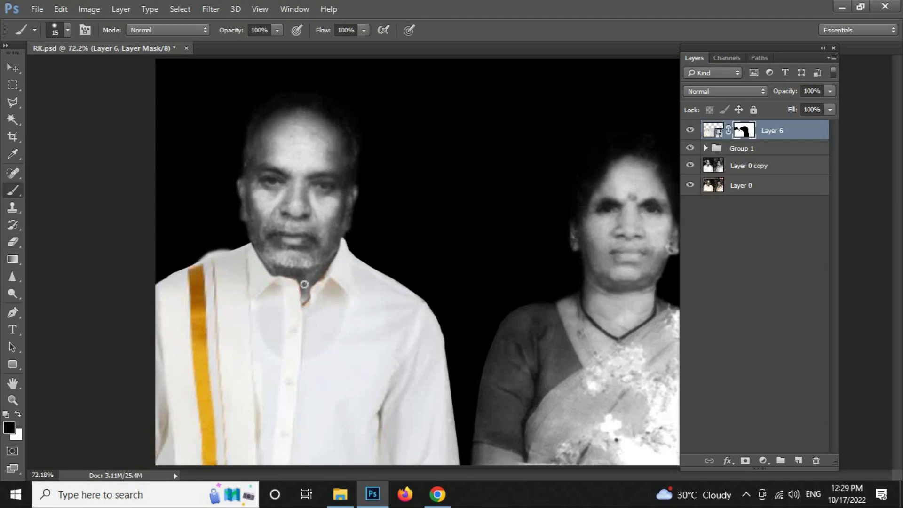
{"action": "left_click", "coordinate": [750, 148]}
{"action": "key", "text": "alt+bracketleft"}
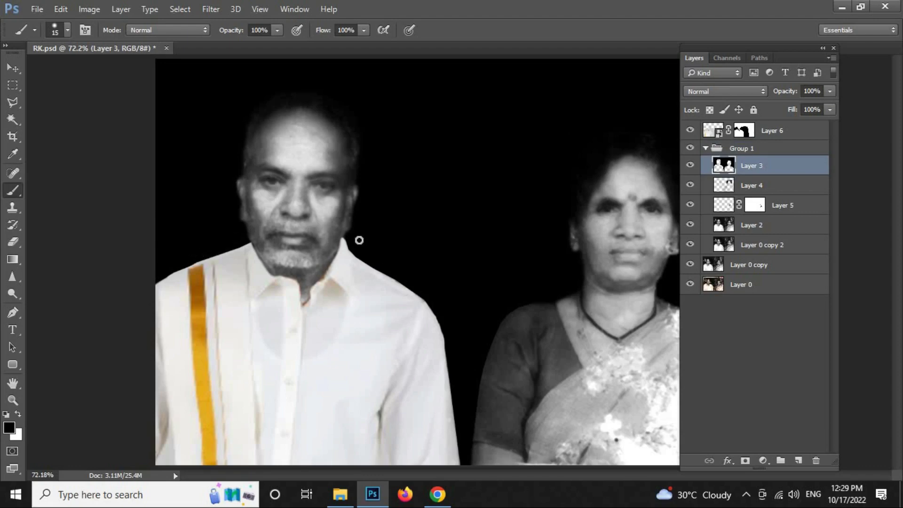
{"action": "key", "text": "l"}
{"action": "key", "text": "alt+bracketright"}
{"action": "key", "text": "alt+bracketright"}
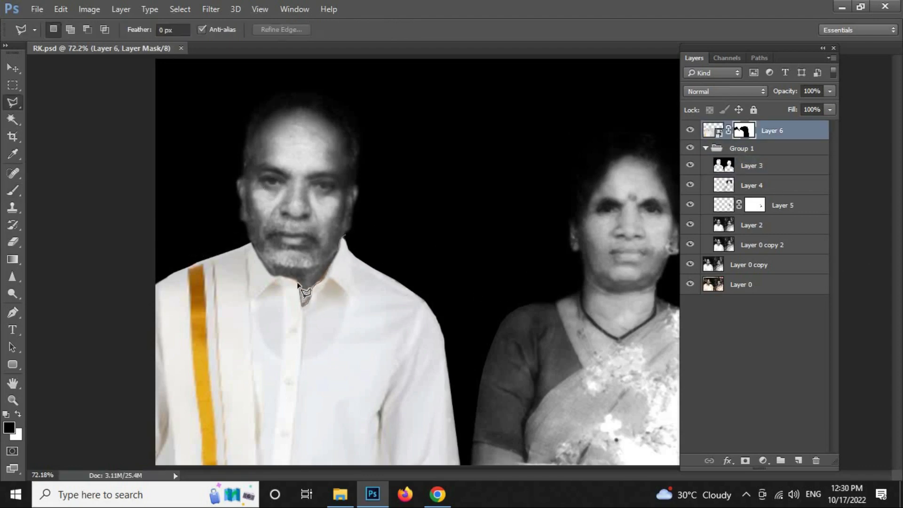
- Outline the face and neck and paint the mask with a soft black brush to blend the collar
{"action": "left_click", "coordinate": [254, 245]}
{"action": "left_click", "coordinate": [261, 220]}
{"action": "left_click", "coordinate": [318, 180]}
{"action": "left_click", "coordinate": [344, 231]}
{"action": "key", "text": "b"}
{"action": "right_click", "coordinate": [328, 275]}
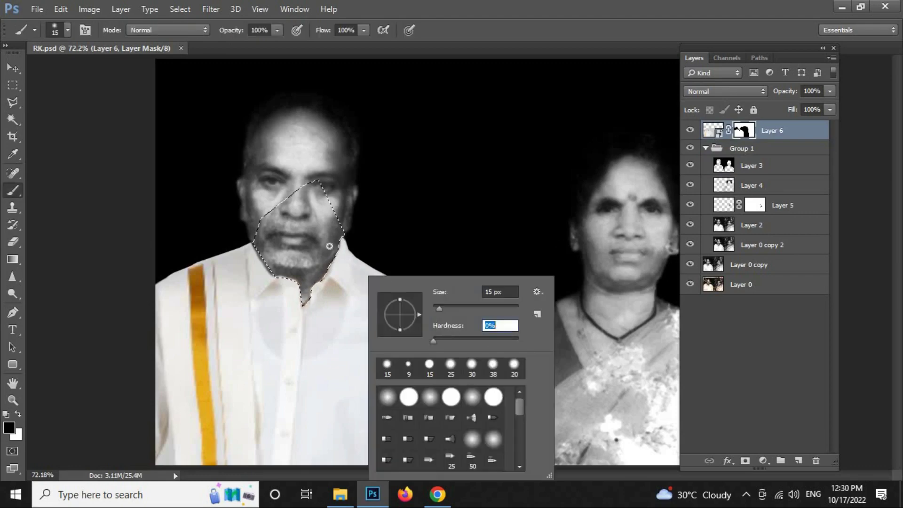
{"action": "left_click_drag", "start_coordinate": [274, 272], "coordinate": [326, 266]}
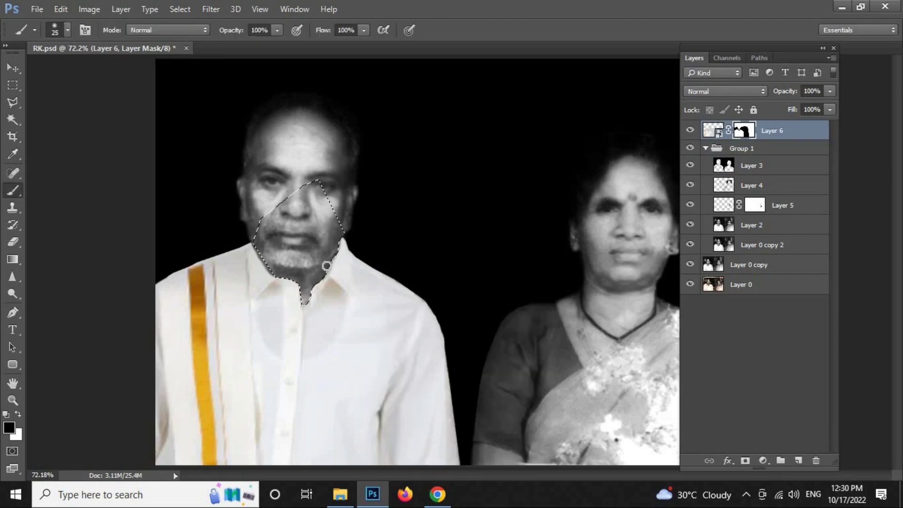
- Back in Chrome, close the saved photo tab and search for 'red cotton saree'
{"action": "left_click", "coordinate": [437, 494]}
{"action": "left_click", "coordinate": [309, 13]}
{"action": "triple_click", "coordinate": [312, 96]}
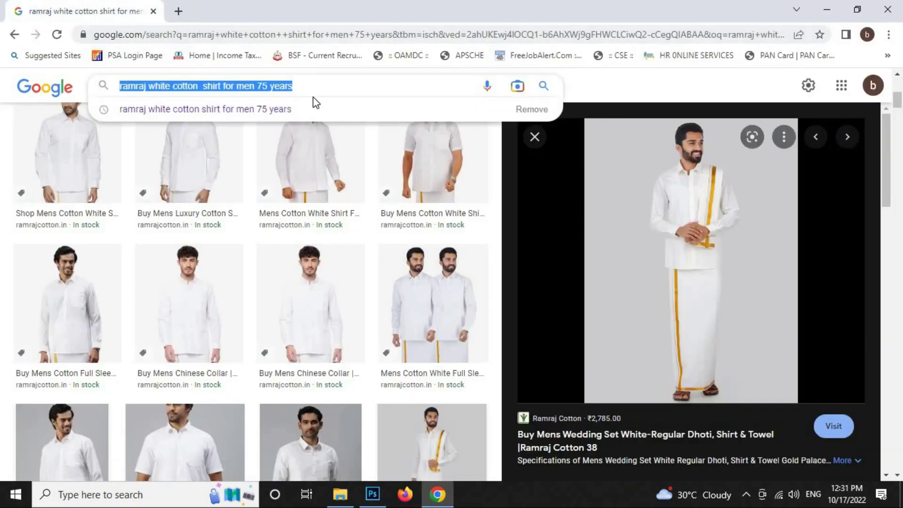
{"action": "type", "text": "red cotton saree"}
{"action": "key", "text": "Return"}
- Change the query to 'cotton saree in 1960' and browse the results
{"action": "left_click", "coordinate": [261, 100]}
{"action": "type", "text": "in 1960"}
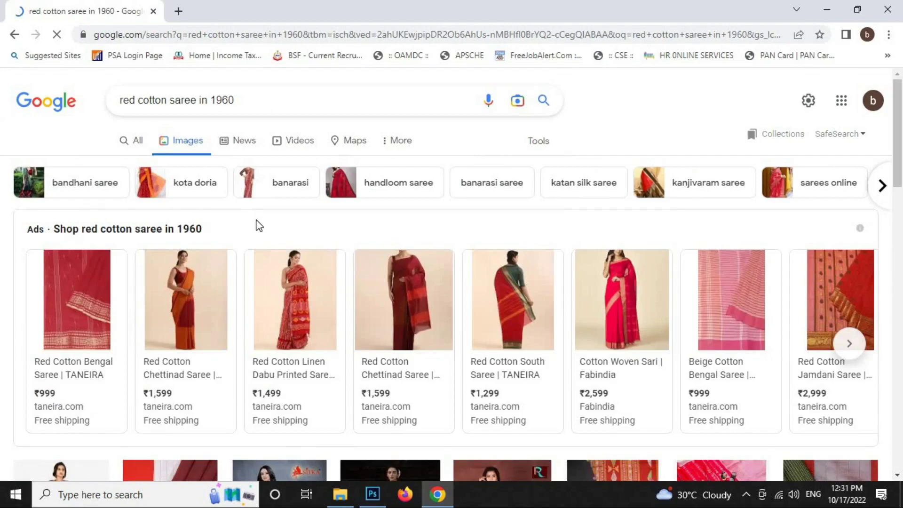
{"action": "scroll", "coordinate": [310, 261], "scroll_direction": "down", "scroll_amount": 5}
{"action": "scroll", "coordinate": [329, 254], "scroll_direction": "down", "scroll_amount": 5}
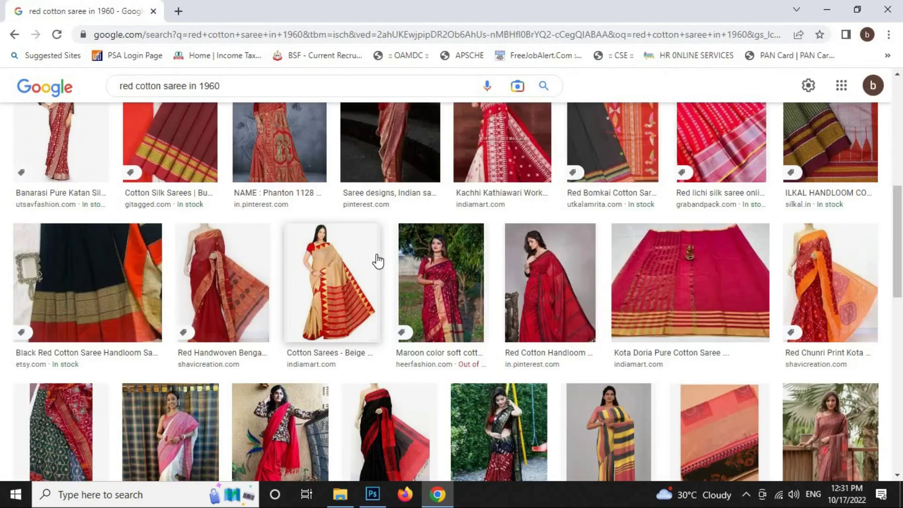
{"action": "scroll", "coordinate": [392, 240], "scroll_direction": "down", "scroll_amount": 5}
{"action": "left_click", "coordinate": [134, 86]}
{"action": "key", "text": "BackSpace"}
{"action": "key", "text": "BackSpace"}
{"action": "key", "text": "BackSpace"}
{"action": "key", "text": "Return"}
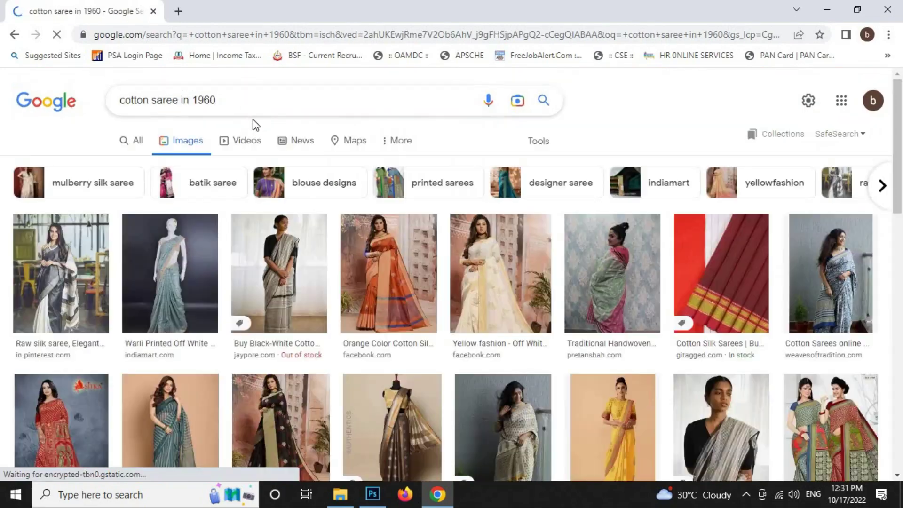
- Search 'cotton saree in 1960 in india' and preview a black-and-white saree photo
{"action": "left_click", "coordinate": [261, 104]}
{"action": "type", "text": "in india"}
{"action": "key", "text": "Return"}
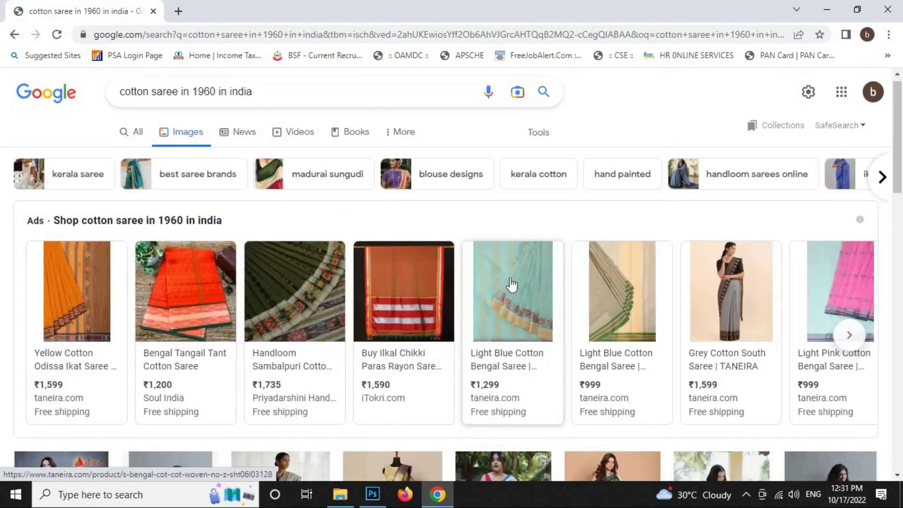
{"action": "scroll", "coordinate": [402, 280], "scroll_direction": "down", "scroll_amount": 5}
{"action": "scroll", "coordinate": [401, 275], "scroll_direction": "down", "scroll_amount": 5}
{"action": "scroll", "coordinate": [400, 273], "scroll_direction": "down", "scroll_amount": 3}
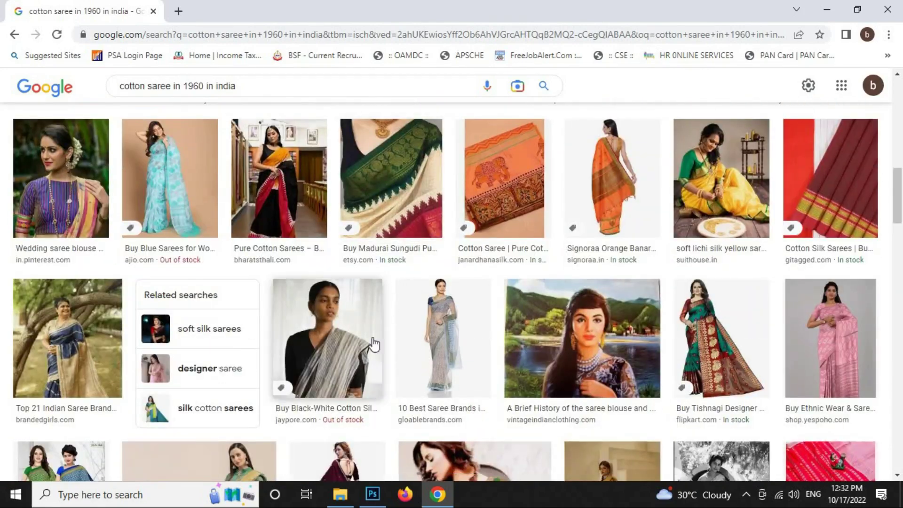
{"action": "left_click", "coordinate": [346, 360]}
{"action": "scroll", "coordinate": [401, 236], "scroll_direction": "down", "scroll_amount": 3}
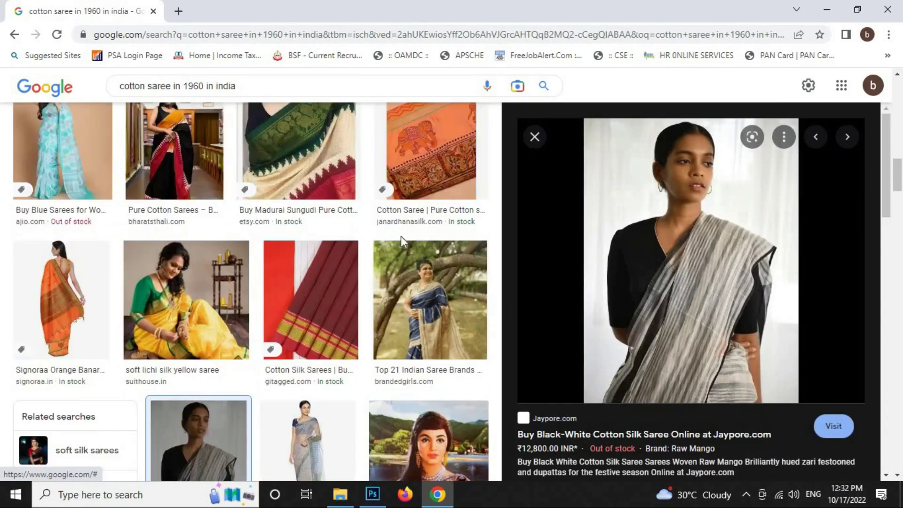
{"action": "scroll", "coordinate": [423, 235], "scroll_direction": "down", "scroll_amount": 3}
{"action": "scroll", "coordinate": [437, 232], "scroll_direction": "down", "scroll_amount": 3}
{"action": "scroll", "coordinate": [453, 231], "scroll_direction": "down", "scroll_amount": 3}
{"action": "scroll", "coordinate": [452, 232], "scroll_direction": "down", "scroll_amount": 3}
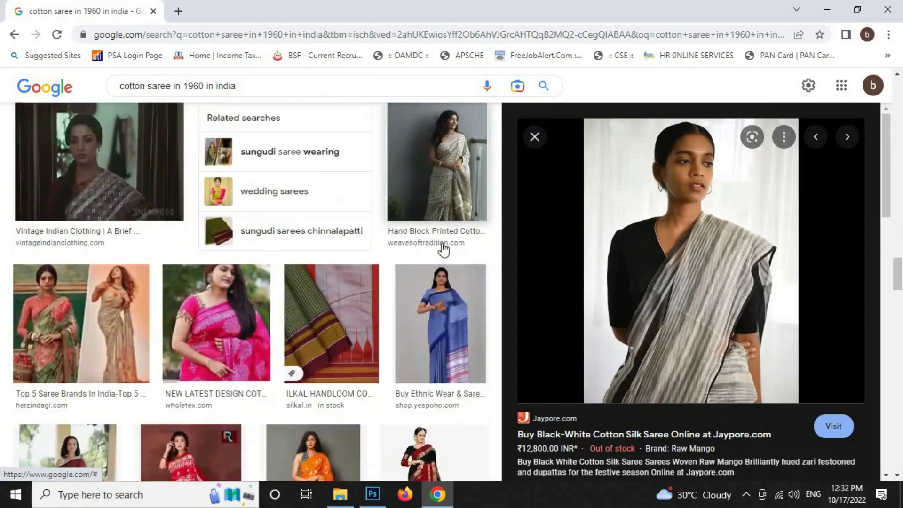
- Add 'border' to the query and preview the red and magenta saree image
{"action": "left_click", "coordinate": [150, 86]}
{"action": "type", "text": "border"}
{"action": "key", "text": "Return"}
{"action": "scroll", "coordinate": [423, 202], "scroll_direction": "down", "scroll_amount": 7}
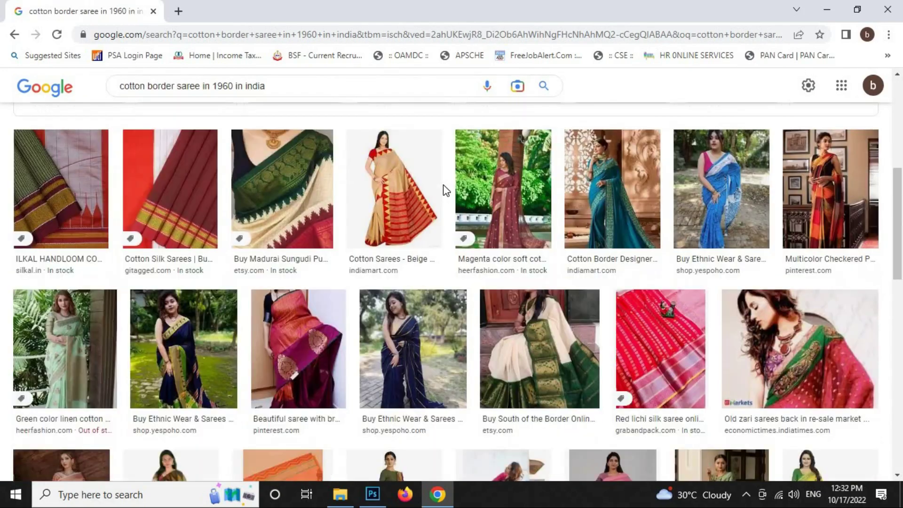
{"action": "scroll", "coordinate": [443, 185], "scroll_direction": "down", "scroll_amount": 4}
{"action": "scroll", "coordinate": [362, 234], "scroll_direction": "down", "scroll_amount": 2}
{"action": "scroll", "coordinate": [383, 251], "scroll_direction": "up", "scroll_amount": 3}
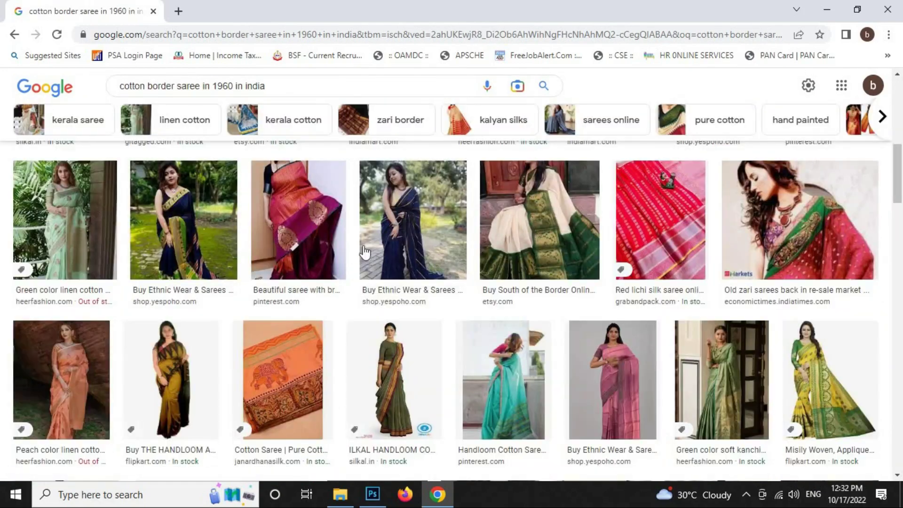
{"action": "left_click", "coordinate": [296, 221]}
{"action": "scroll", "coordinate": [520, 188], "scroll_direction": "up", "scroll_amount": 5}
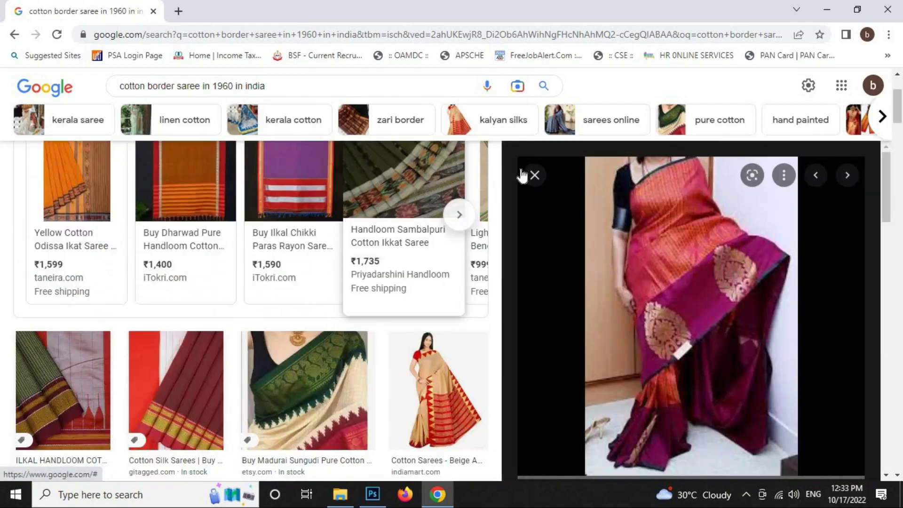
{"action": "scroll", "coordinate": [234, 175], "scroll_direction": "up", "scroll_amount": 2}
- Filter the results to large images and scroll through them
{"action": "left_click", "coordinate": [116, 164]}
{"action": "left_click", "coordinate": [121, 207]}
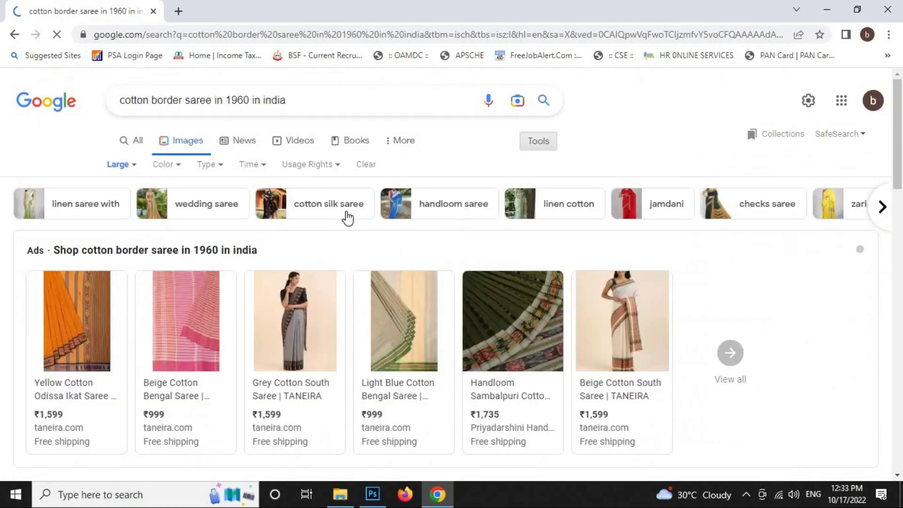
{"action": "scroll", "coordinate": [337, 266], "scroll_direction": "down", "scroll_amount": 5}
{"action": "scroll", "coordinate": [339, 268], "scroll_direction": "down", "scroll_amount": 5}
{"action": "scroll", "coordinate": [380, 311], "scroll_direction": "down", "scroll_amount": 5}
{"action": "scroll", "coordinate": [380, 308], "scroll_direction": "down", "scroll_amount": 3}
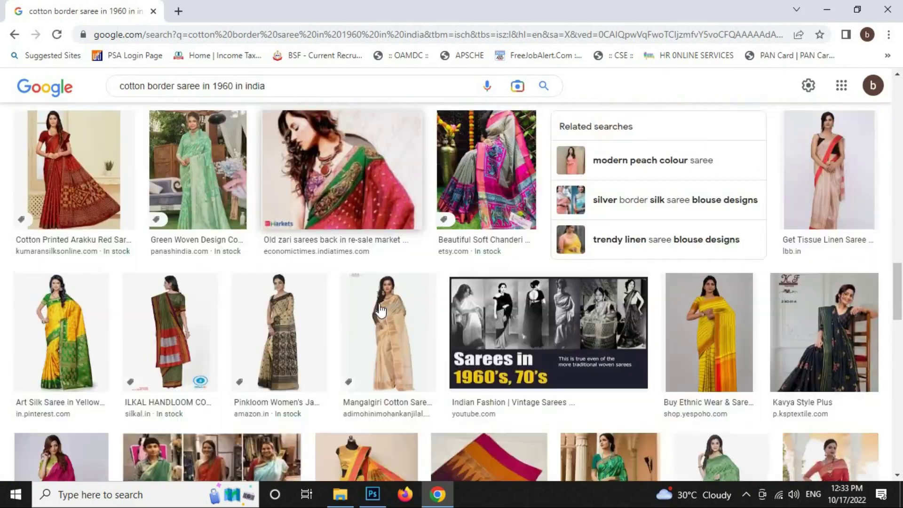
{"action": "scroll", "coordinate": [375, 289], "scroll_direction": "down", "scroll_amount": 5}
{"action": "scroll", "coordinate": [375, 296], "scroll_direction": "down", "scroll_amount": 5}
{"action": "scroll", "coordinate": [539, 316], "scroll_direction": "down", "scroll_amount": 3}
{"action": "scroll", "coordinate": [550, 263], "scroll_direction": "down", "scroll_amount": 5}
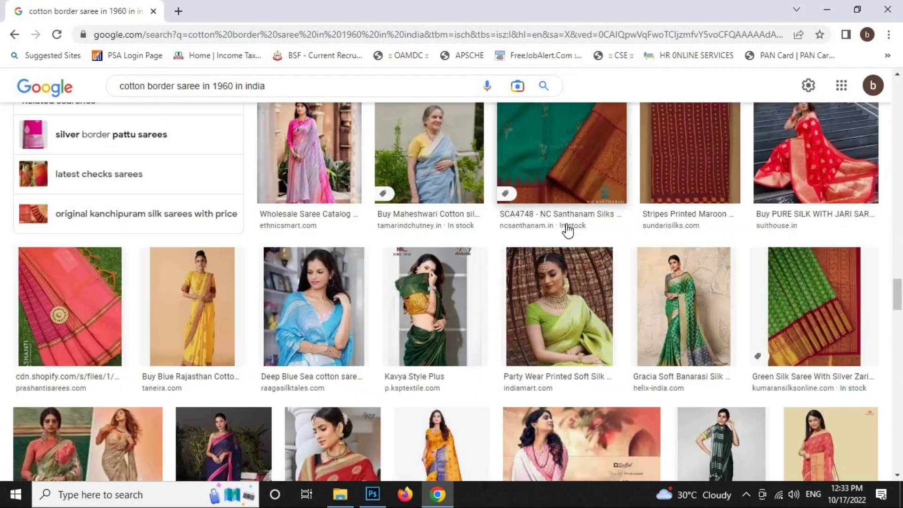
{"action": "scroll", "coordinate": [564, 231], "scroll_direction": "down", "scroll_amount": 4}
{"action": "scroll", "coordinate": [517, 240], "scroll_direction": "down", "scroll_amount": 5}
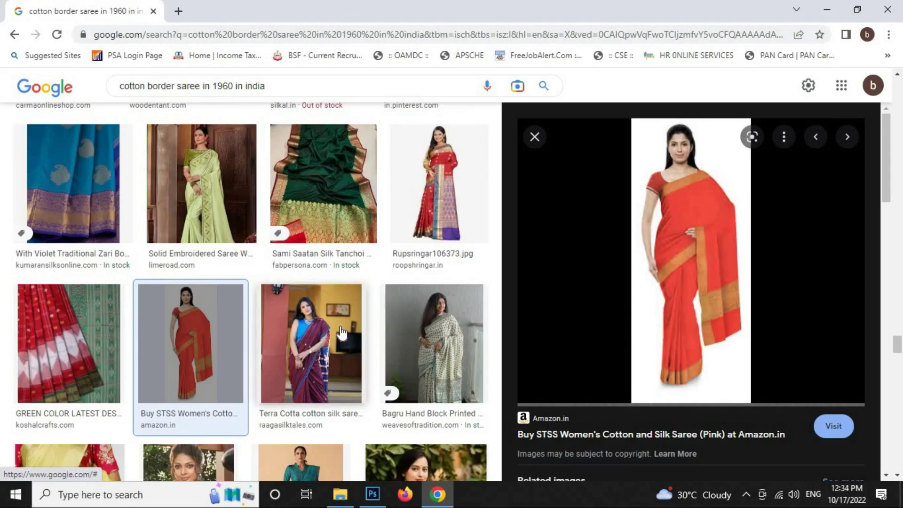
{"action": "scroll", "coordinate": [249, 282], "scroll_direction": "down", "scroll_amount": 5}
{"action": "left_click", "coordinate": [96, 96]}
- Search 'silk sareez', view the saree photo at 100% and copy the woman's upper body
{"action": "type", "text": "silk sare"}
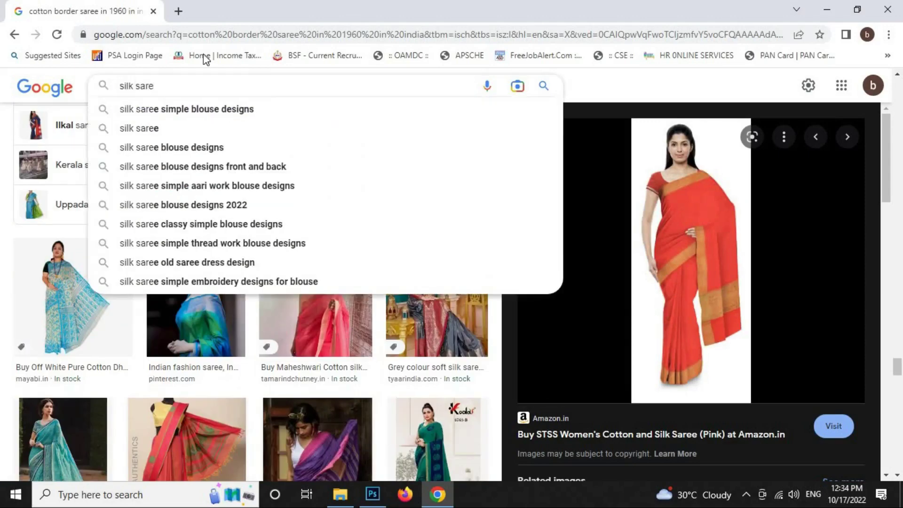
{"action": "type", "text": "ez"}
{"action": "left_click", "coordinate": [399, 296]}
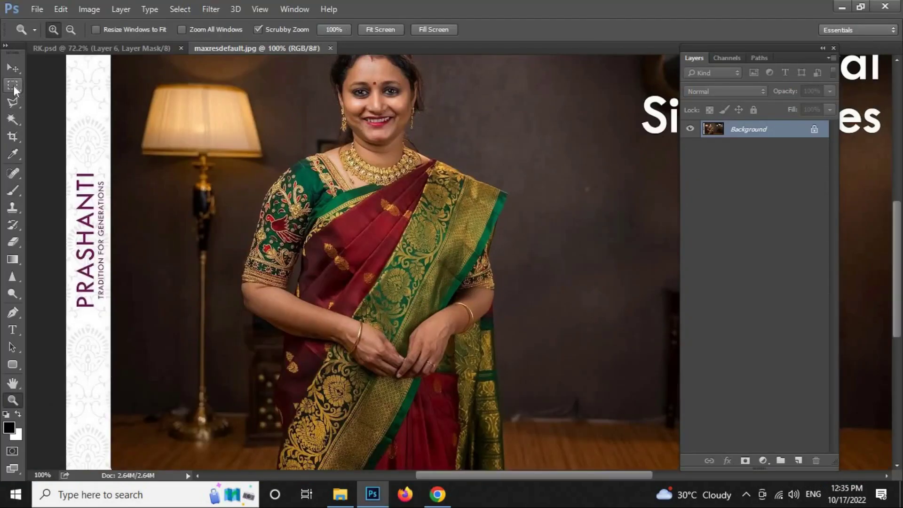
{"action": "left_click", "coordinate": [13, 84]}
{"action": "left_click_drag", "start_coordinate": [215, 127], "coordinate": [526, 312]}
{"action": "key", "text": "ctrl+minus"}
{"action": "right_click", "coordinate": [13, 102]}
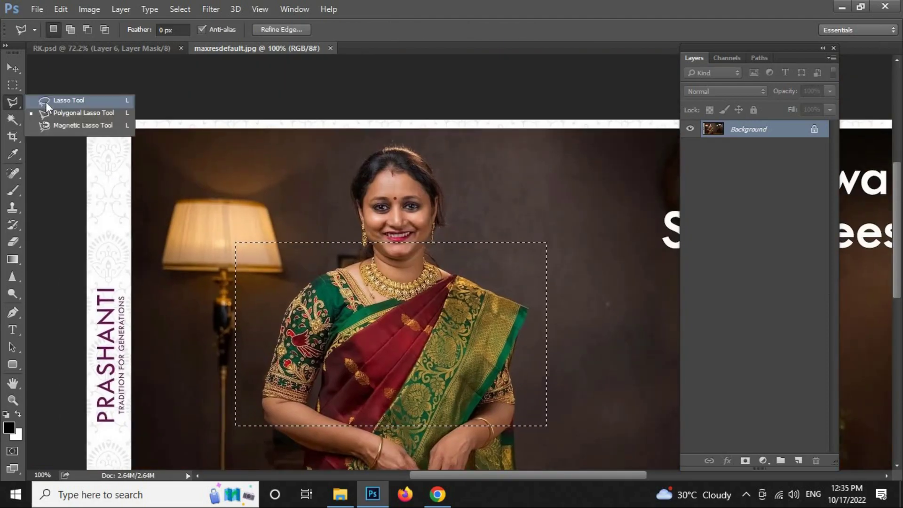
{"action": "left_click", "coordinate": [52, 99]}
- In RK.psd, set the saree layer to 54% opacity and scale it over the woman's torso
{"action": "key", "text": "ctrl+Tab"}
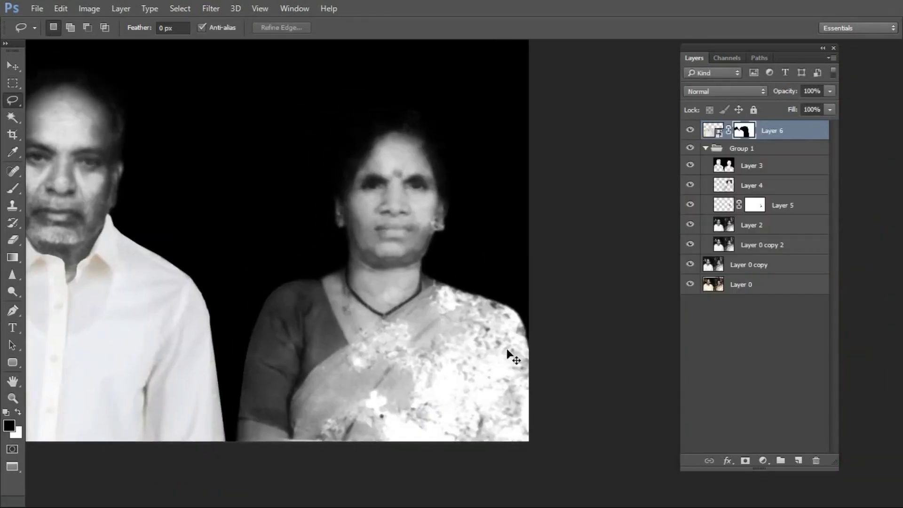
{"action": "left_click_drag", "start_coordinate": [829, 90], "coordinate": [798, 105]}
{"action": "key", "text": "ctrl+t"}
{"action": "left_click_drag", "start_coordinate": [414, 275], "coordinate": [434, 329]}
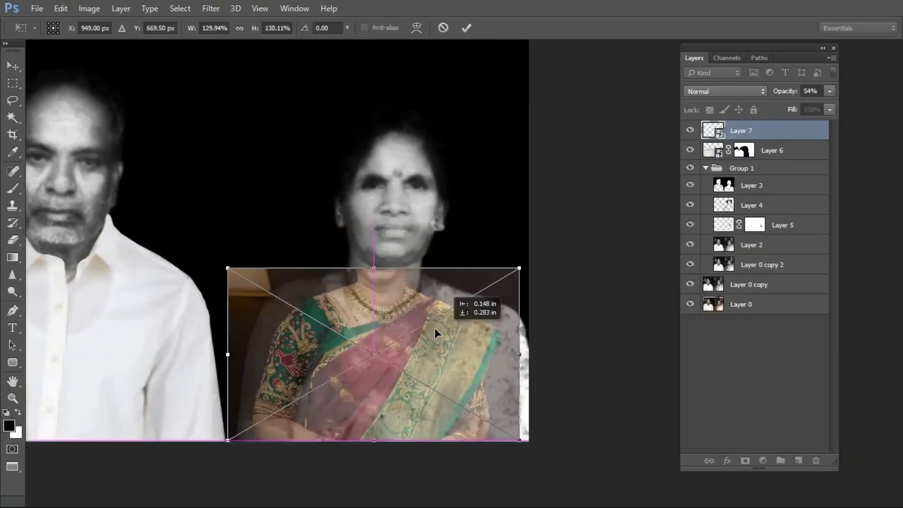
{"action": "left_click_drag", "start_coordinate": [528, 268], "coordinate": [544, 250]}
{"action": "left_click_drag", "start_coordinate": [498, 348], "coordinate": [504, 339]}
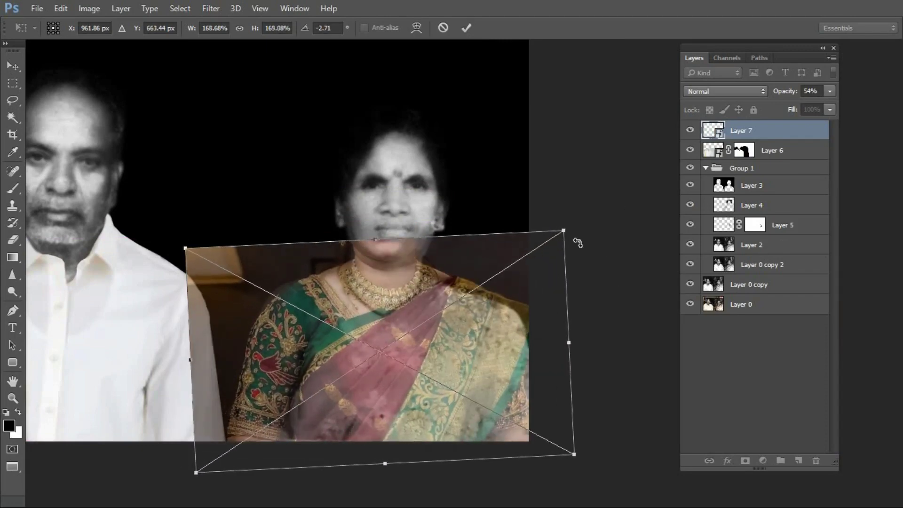
{"action": "left_click_drag", "start_coordinate": [574, 242], "coordinate": [590, 233]}
{"action": "left_click_drag", "start_coordinate": [192, 347], "coordinate": [202, 347]}
- Warp the saree to follow her shoulders and body, then apply it
{"action": "right_click", "coordinate": [343, 285]}
{"action": "left_click", "coordinate": [372, 155]}
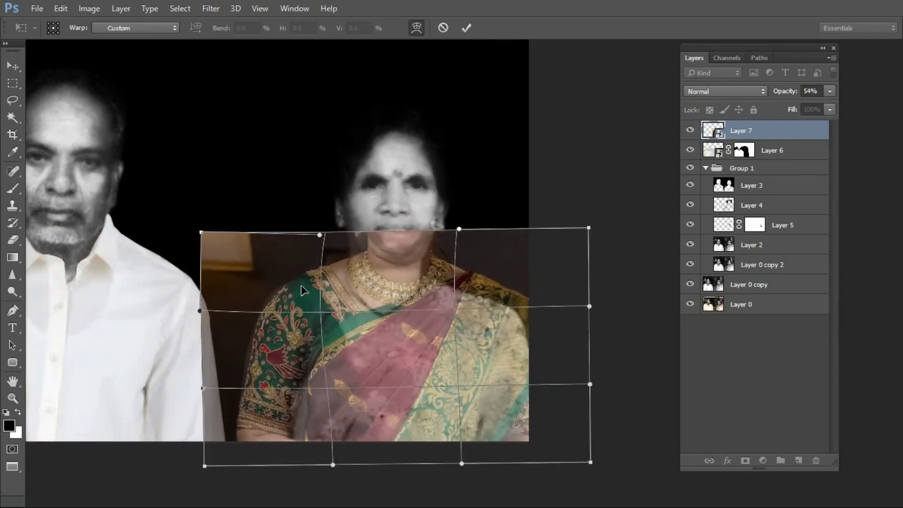
{"action": "mouse_move", "coordinate": [376, 291]}
{"action": "left_mouse_down"}
{"action": "mouse_move", "coordinate": [391, 270]}
{"action": "mouse_move", "coordinate": [395, 282]}
{"action": "left_mouse_up"}
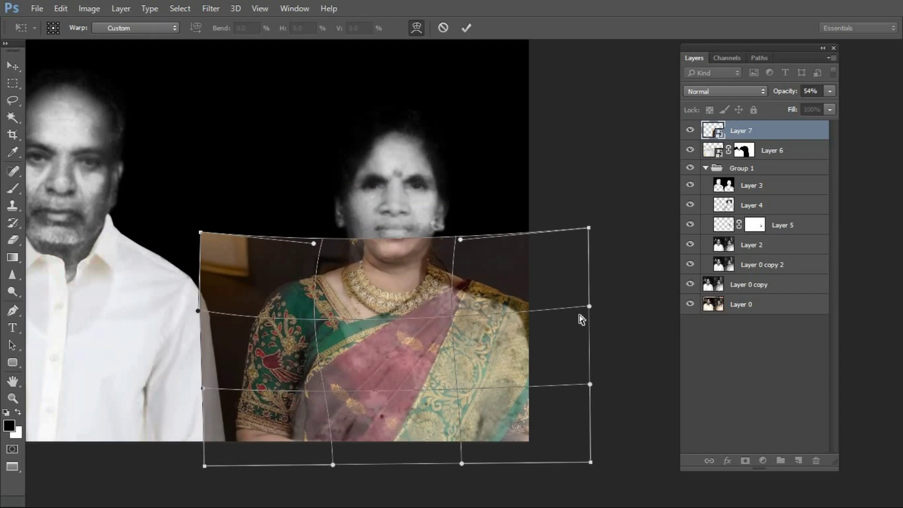
{"action": "left_click_drag", "start_coordinate": [589, 306], "coordinate": [535, 327]}
{"action": "left_click_drag", "start_coordinate": [591, 462], "coordinate": [558, 462]}
{"action": "left_click_drag", "start_coordinate": [205, 466], "coordinate": [205, 477]}
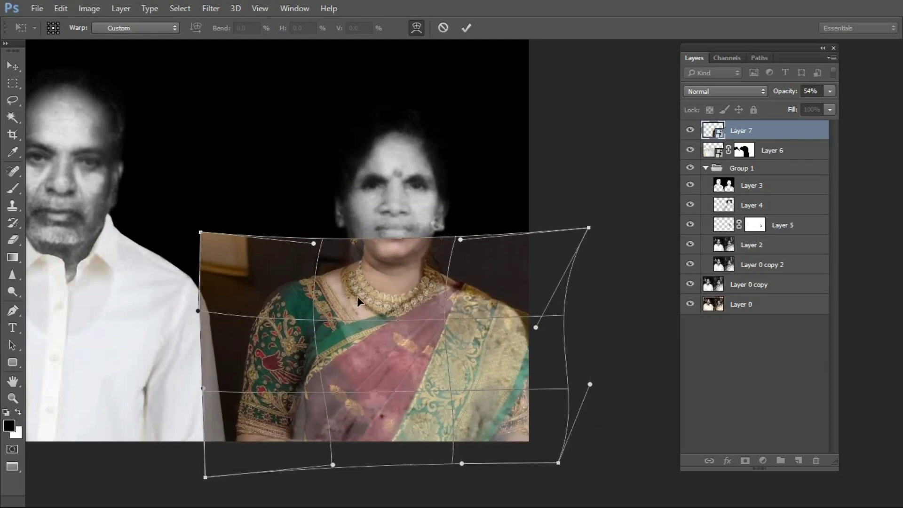
{"action": "left_click", "coordinate": [466, 28]}
- Add a layer mask and brush away the lamp, wall and neck edge
{"action": "left_click", "coordinate": [745, 460]}
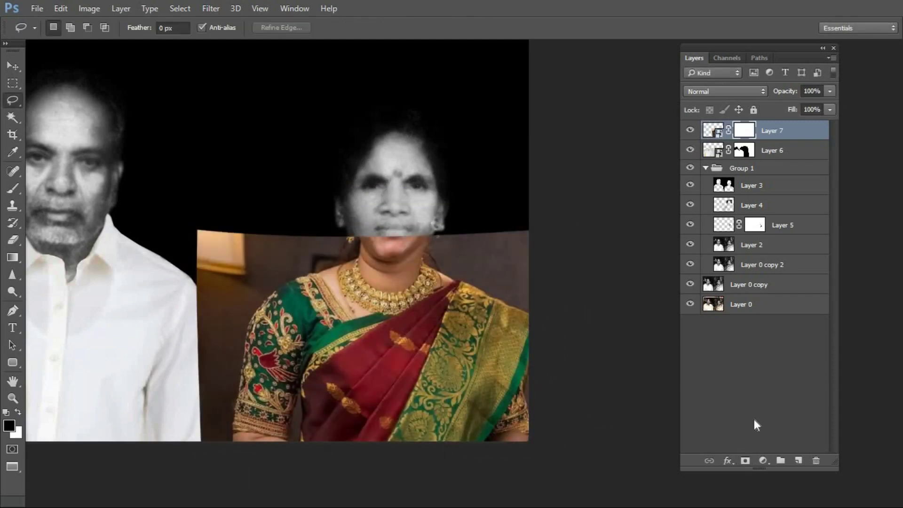
{"action": "key", "text": "b"}
{"action": "mouse_move", "coordinate": [356, 231]}
{"action": "left_mouse_down"}
{"action": "mouse_move", "coordinate": [469, 222]}
{"action": "mouse_move", "coordinate": [459, 262]}
{"action": "mouse_move", "coordinate": [539, 296]}
{"action": "left_mouse_up"}
{"action": "key", "text": "bracketleft"}
{"action": "key", "text": "bracketleft"}
{"action": "mouse_move", "coordinate": [346, 248]}
{"action": "left_mouse_down"}
{"action": "mouse_move", "coordinate": [172, 326]}
{"action": "mouse_move", "coordinate": [208, 392]}
{"action": "mouse_move", "coordinate": [245, 283]}
{"action": "left_mouse_up"}
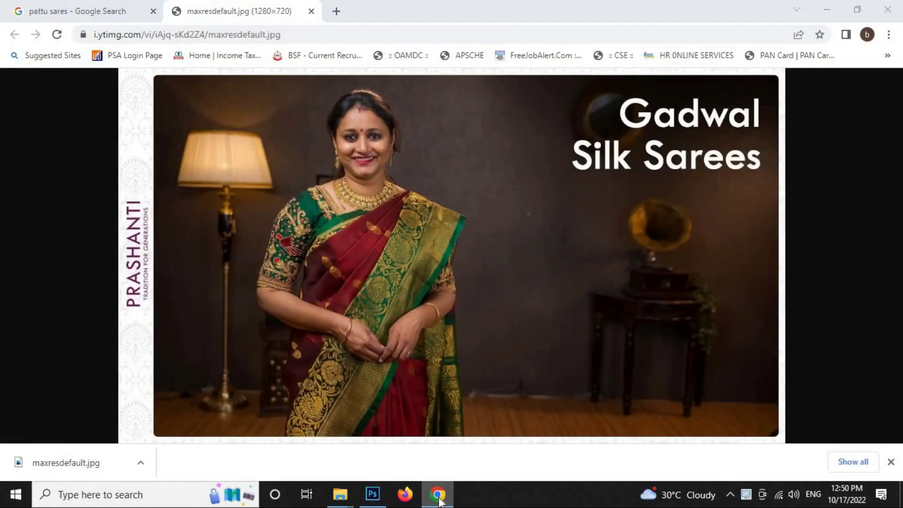
- Add a new layer clipped to Layer 7 and brush the patterned sleeve solid green
{"action": "key", "text": "ctrl+shift+alt+n"}
{"action": "key", "text": "b"}
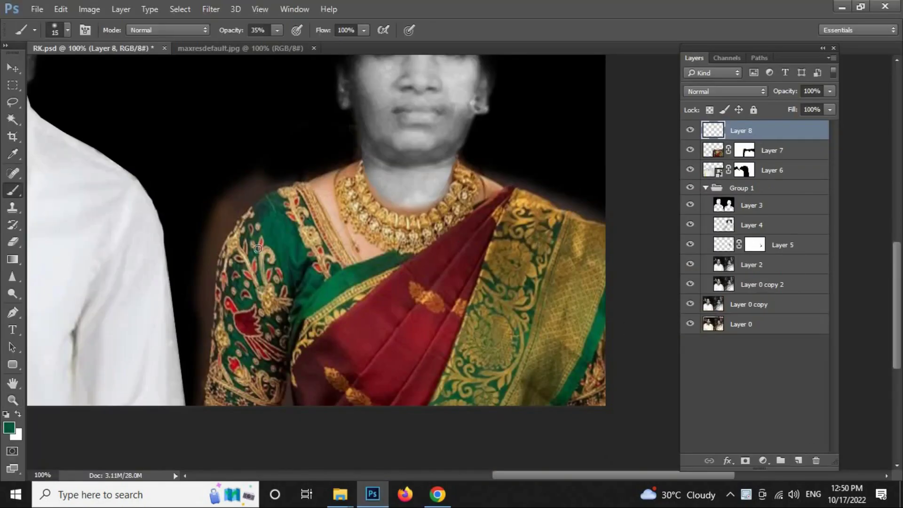
{"action": "right_click", "coordinate": [725, 134]}
{"action": "left_click", "coordinate": [514, 298]}
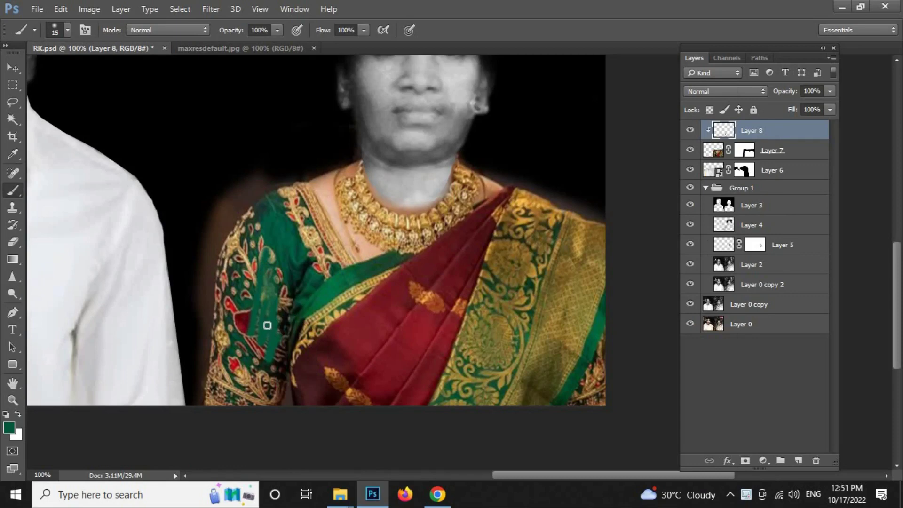
{"action": "key", "text": "bracketright"}
{"action": "mouse_move", "coordinate": [230, 260]}
{"action": "left_mouse_down"}
{"action": "mouse_move", "coordinate": [215, 373]}
{"action": "mouse_move", "coordinate": [256, 241]}
{"action": "mouse_move", "coordinate": [270, 326]}
{"action": "mouse_move", "coordinate": [285, 294]}
{"action": "mouse_move", "coordinate": [285, 358]}
{"action": "left_mouse_up"}
{"action": "key", "text": "bracketleft"}
{"action": "key", "text": "bracketleft"}
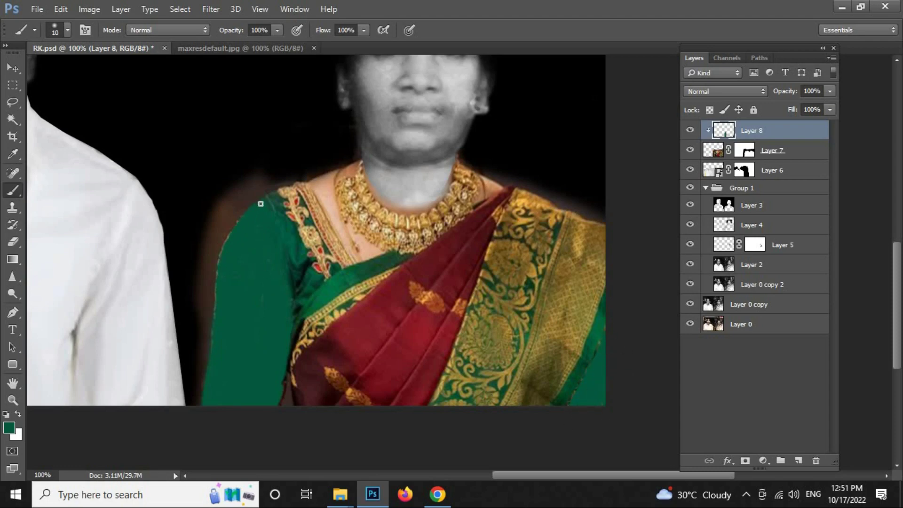
- Lasso-select the sleeve and paint black over the orange glow along the shoulder edge
{"action": "left_click", "coordinate": [13, 103]}
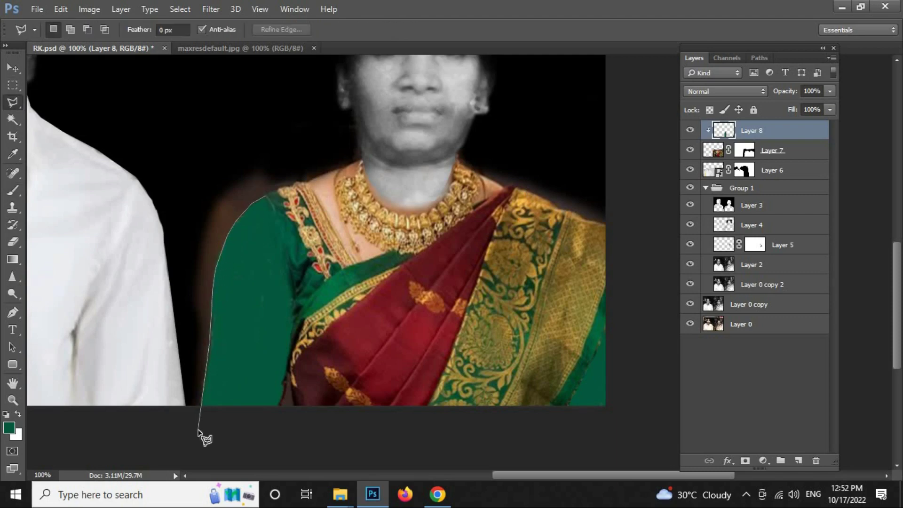
{"action": "left_click", "coordinate": [201, 428]}
{"action": "double_click", "coordinate": [268, 433]}
{"action": "key", "text": "b"}
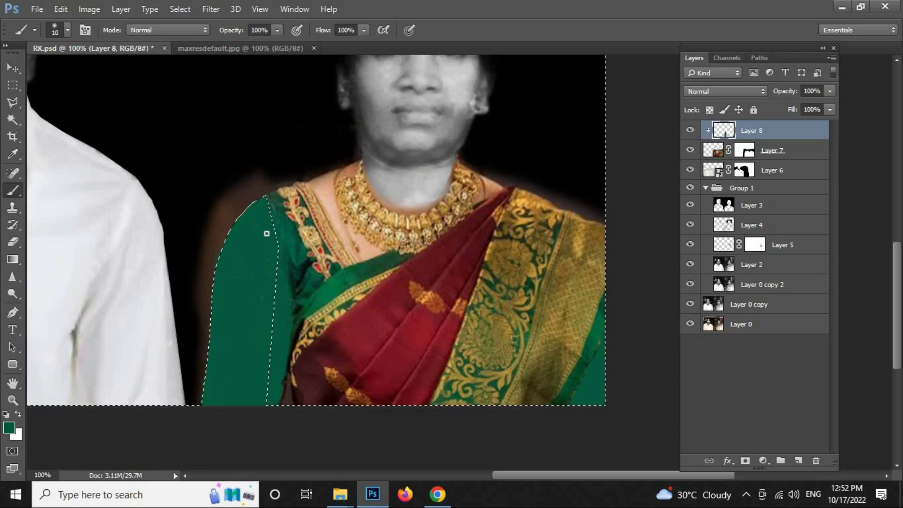
{"action": "key", "text": "e"}
{"action": "left_click", "coordinate": [6, 414]}
{"action": "key", "text": "b"}
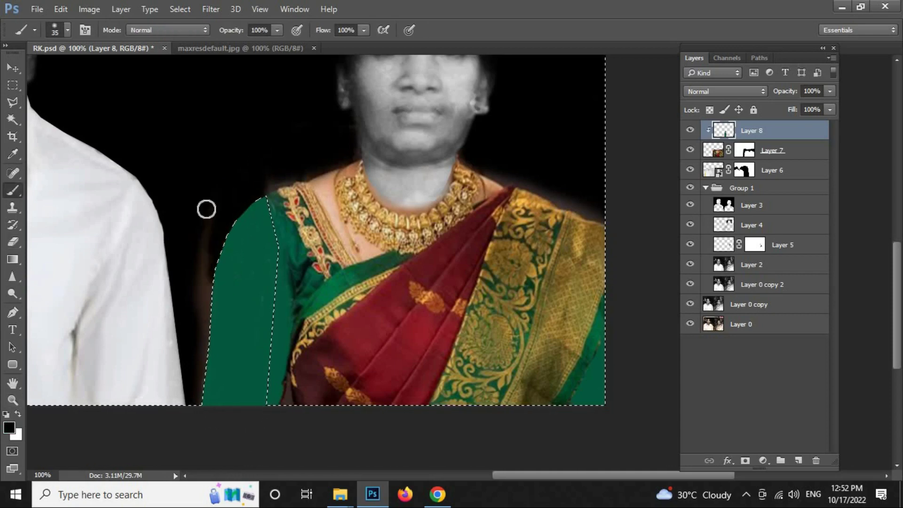
{"action": "left_click_drag", "start_coordinate": [462, 152], "coordinate": [554, 203]}
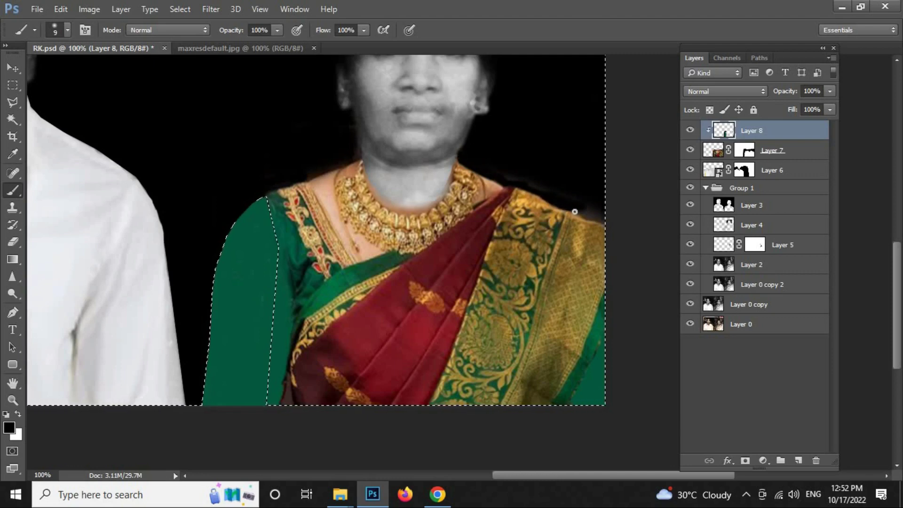
- Deselect, save RK.psd, and hide the colour overlays to view the original grey photo
{"action": "key", "text": "bracketright"}
{"action": "key", "text": "bracketright"}
{"action": "key", "text": "bracketright"}
{"action": "key", "text": "ctrl+d"}
{"action": "key", "text": "ctrl+s"}
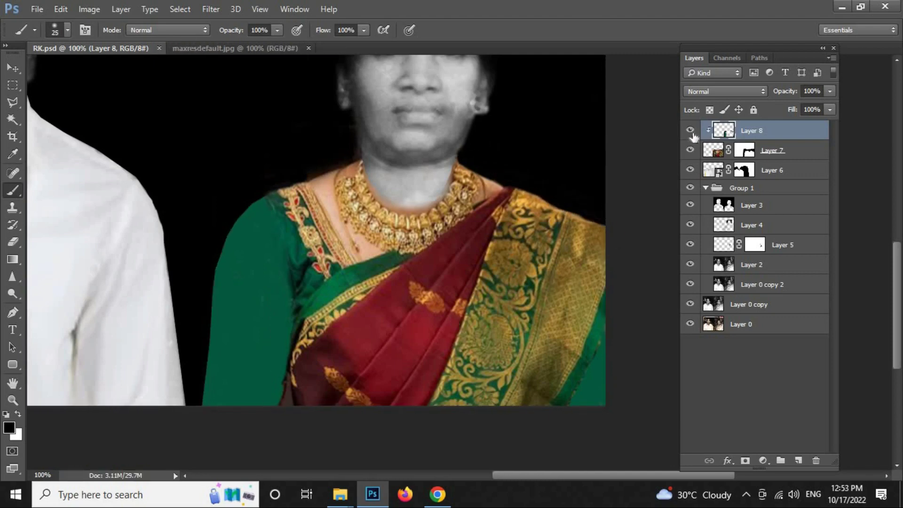
{"action": "left_click", "coordinate": [690, 188]}
{"action": "key", "text": "l"}
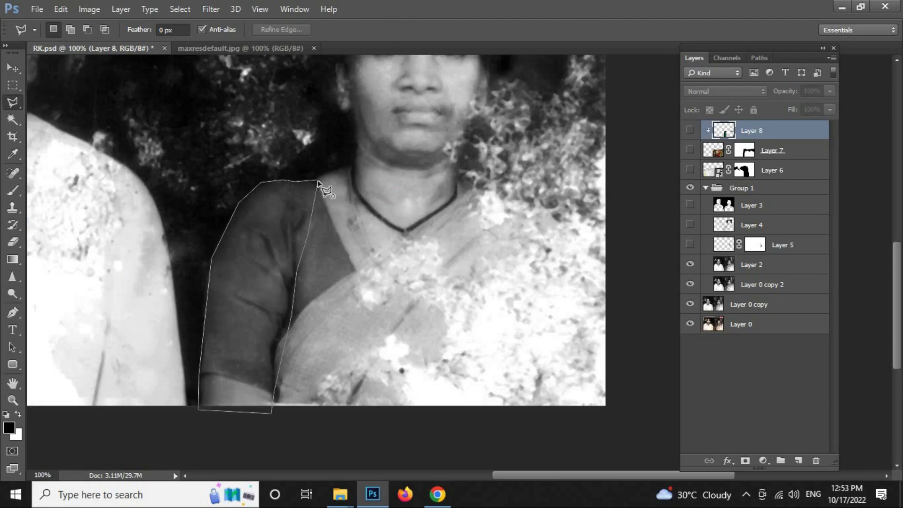
- Feather the arm selection onto a new Layer 9 set to Darken and clipped below
{"action": "left_click", "coordinate": [318, 183]}
{"action": "key", "text": "shift+F6"}
{"action": "key", "text": "Return"}
{"action": "key", "text": "ctrl+j"}
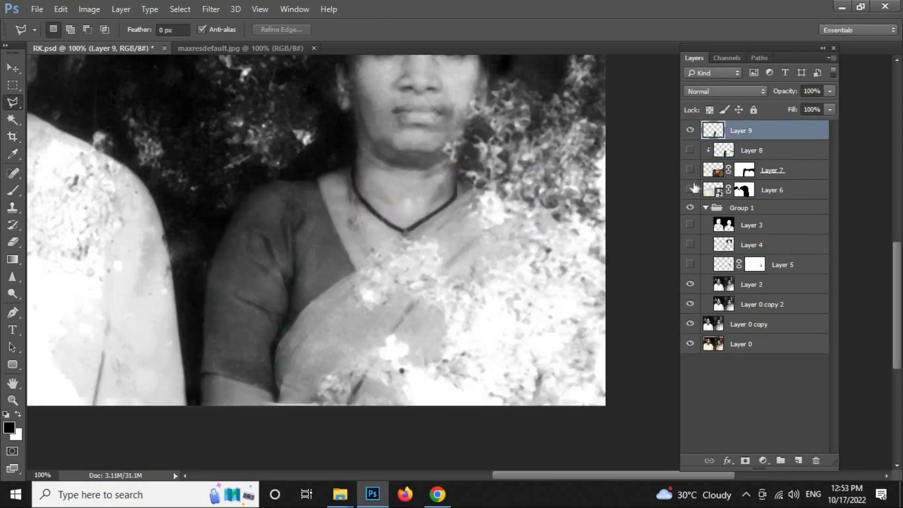
{"action": "left_click_drag", "start_coordinate": [690, 188], "coordinate": [690, 150]}
{"action": "right_click", "coordinate": [748, 130]}
{"action": "key", "text": "Escape"}
{"action": "left_click", "coordinate": [724, 91]}
{"action": "left_click", "coordinate": [705, 118]}
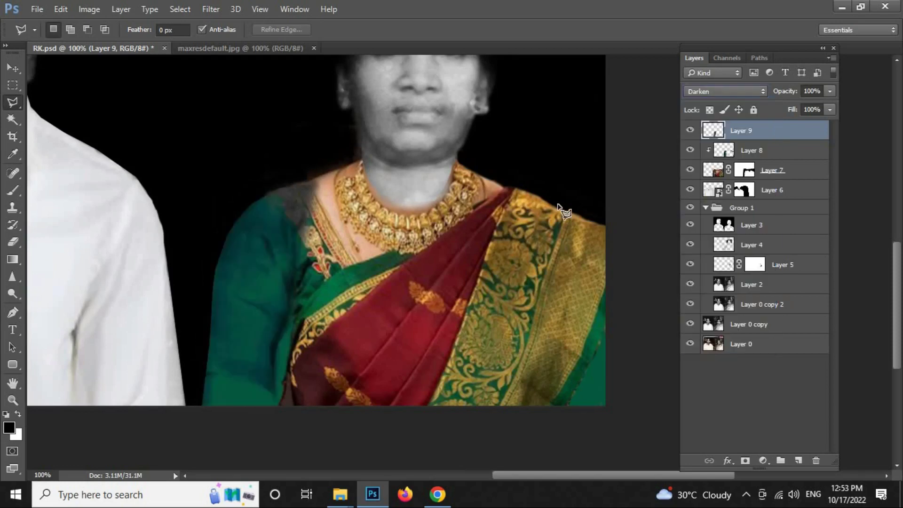
{"action": "right_click", "coordinate": [752, 133]}
{"action": "left_click", "coordinate": [612, 225]}
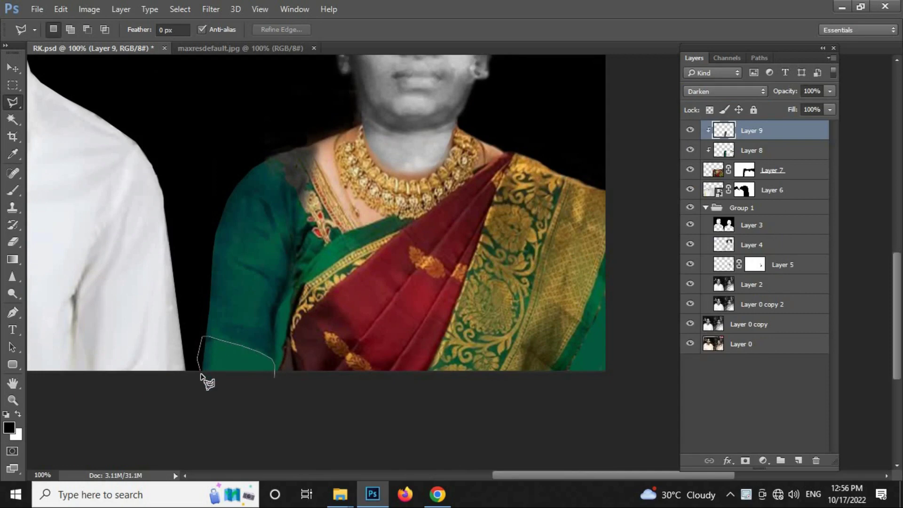
- Outline the grey patch beside the lower arm with the Polygonal Lasso
{"action": "left_click", "coordinate": [201, 375]}
{"action": "key", "text": "alt+bracketleft"}
{"action": "key", "text": "alt+bracketleft"}
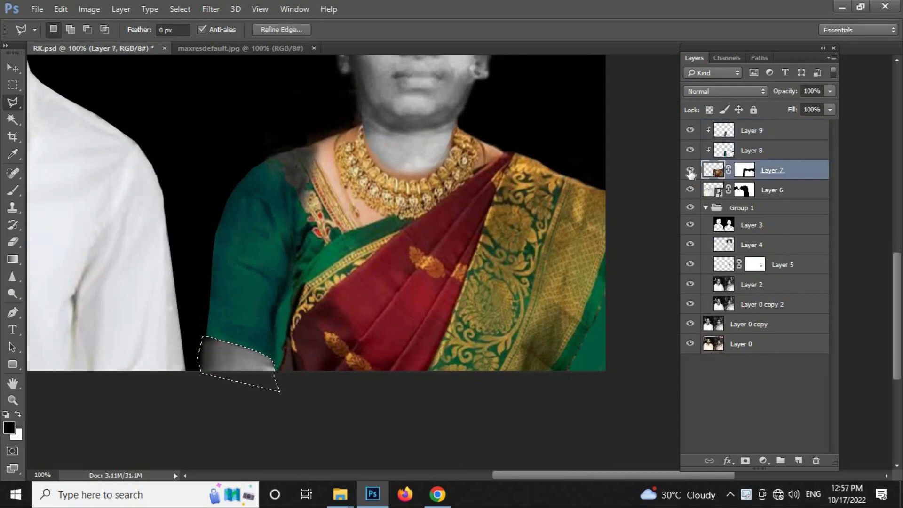
{"action": "left_click", "coordinate": [690, 170]}
{"action": "left_click", "coordinate": [751, 284]}
{"action": "key", "text": "s"}
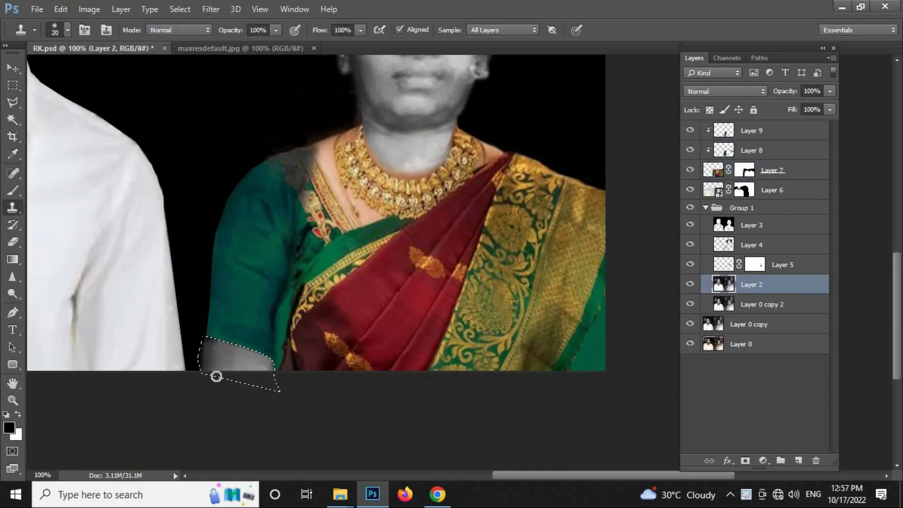
{"action": "key", "text": "l"}
{"action": "left_click", "coordinate": [203, 375]}
{"action": "left_click", "coordinate": [206, 326]}
{"action": "double_click", "coordinate": [188, 369]}
- Mask Layer 9, paint away the grey shoulder patch, and zoom out to 50%
{"action": "left_click", "coordinate": [724, 130]}
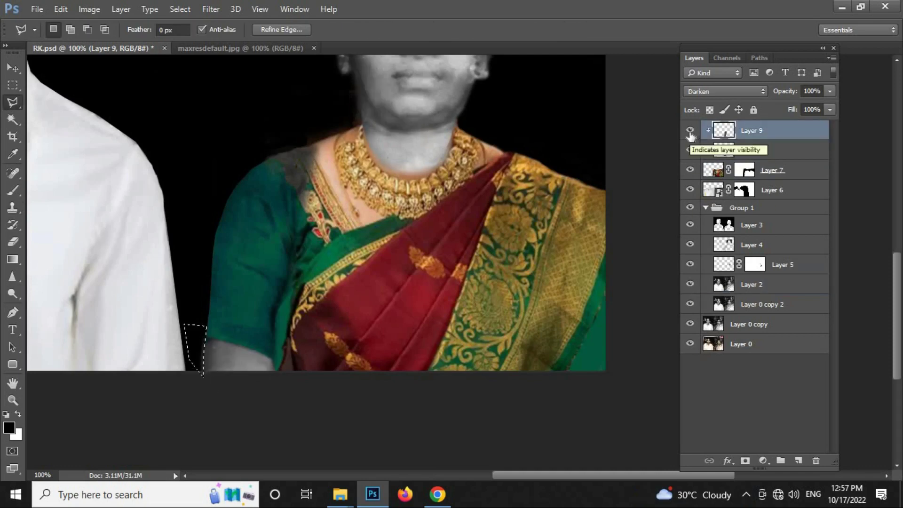
{"action": "left_click", "coordinate": [751, 284]}
{"action": "key", "text": "b"}
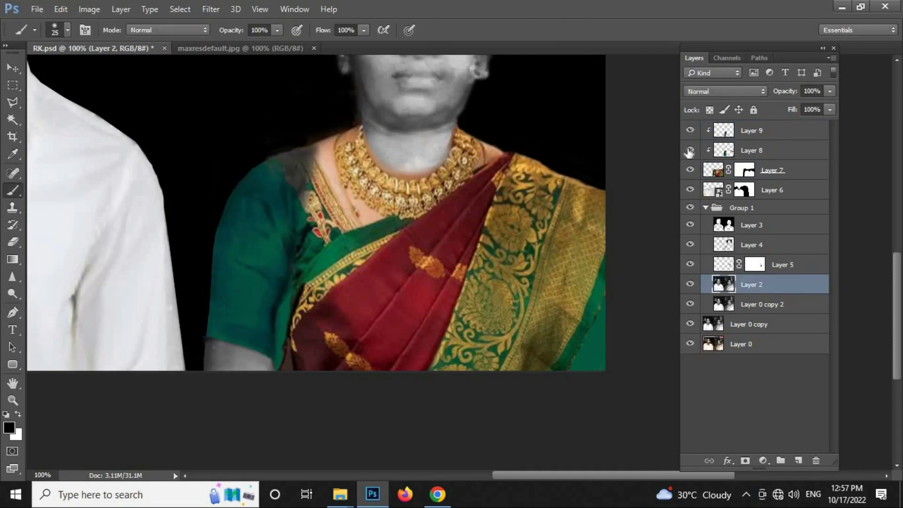
{"action": "left_click", "coordinate": [724, 130]}
{"action": "left_click", "coordinate": [745, 461]}
{"action": "left_click_drag", "start_coordinate": [325, 197], "coordinate": [300, 149]}
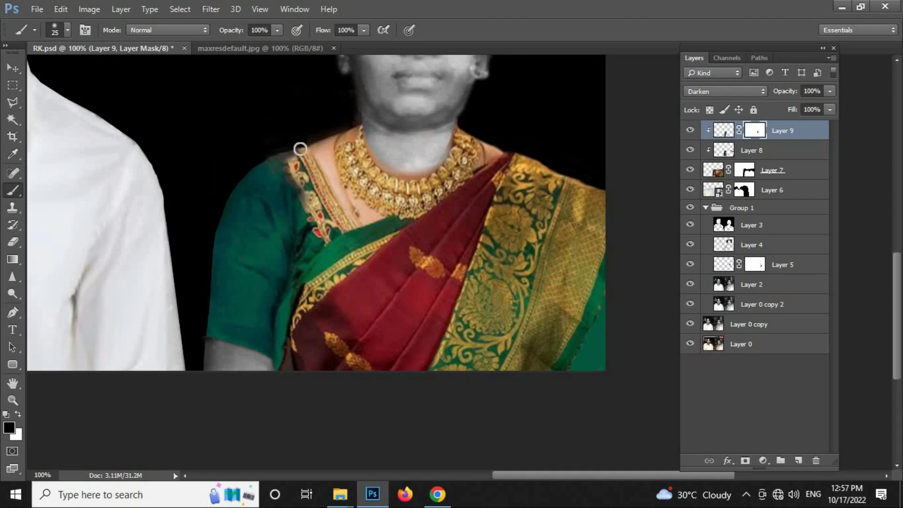
{"action": "key", "text": "ctrl+minus"}
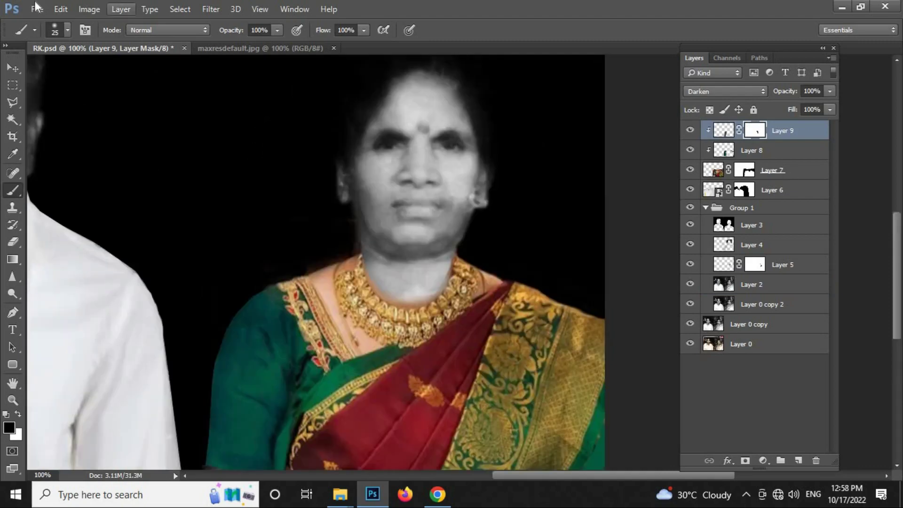
{"action": "key", "text": "ctrl+minus"}
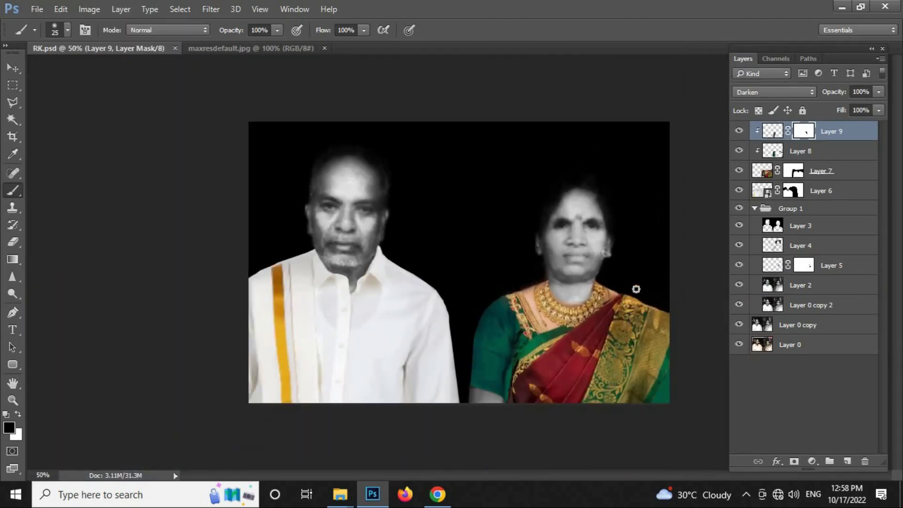
- Add Layer 10 and paint an orange skin tone over the faces
{"action": "left_click", "coordinate": [847, 460]}
{"action": "left_click", "coordinate": [9, 427]}
{"action": "left_click", "coordinate": [854, 162]}
{"action": "right_click", "coordinate": [379, 208]}
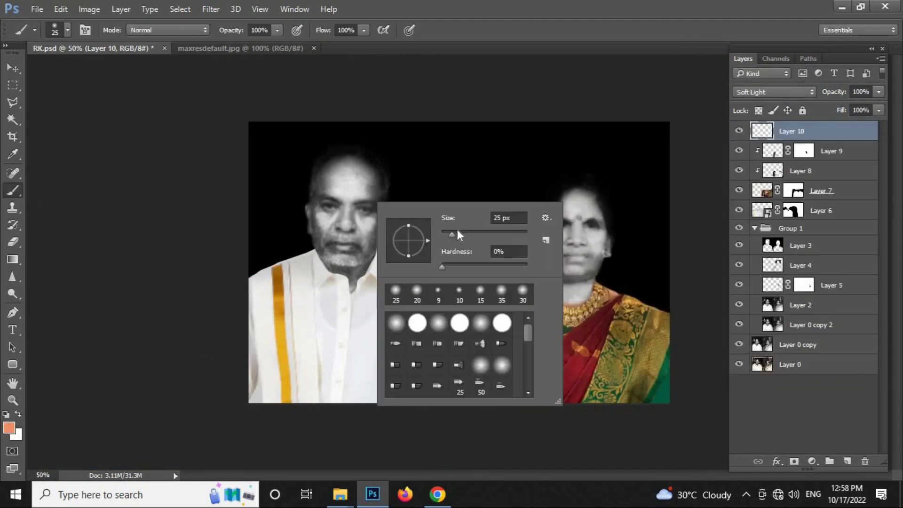
{"action": "left_click_drag", "start_coordinate": [791, 132], "coordinate": [802, 254]}
{"action": "left_click_drag", "start_coordinate": [371, 184], "coordinate": [380, 215]}
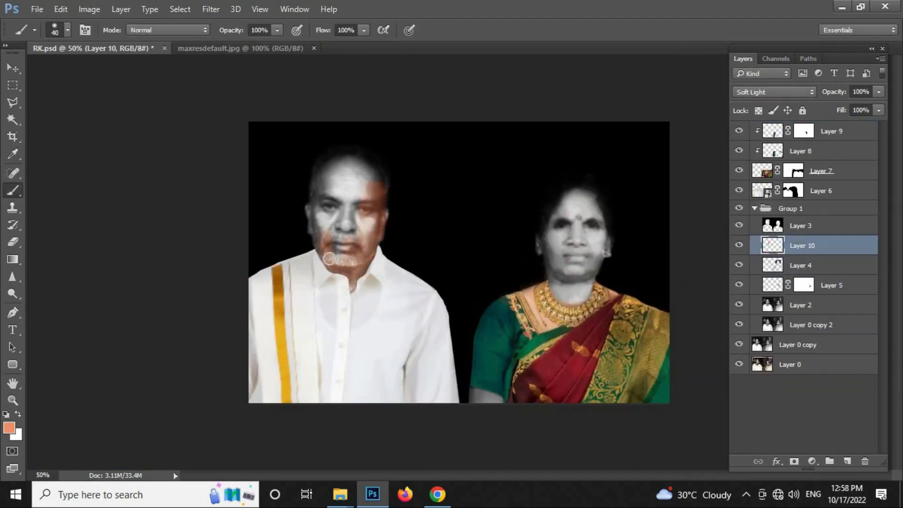
{"action": "key", "text": "bracketright"}
{"action": "key", "text": "bracketright"}
{"action": "left_click_drag", "start_coordinate": [313, 189], "coordinate": [343, 236]}
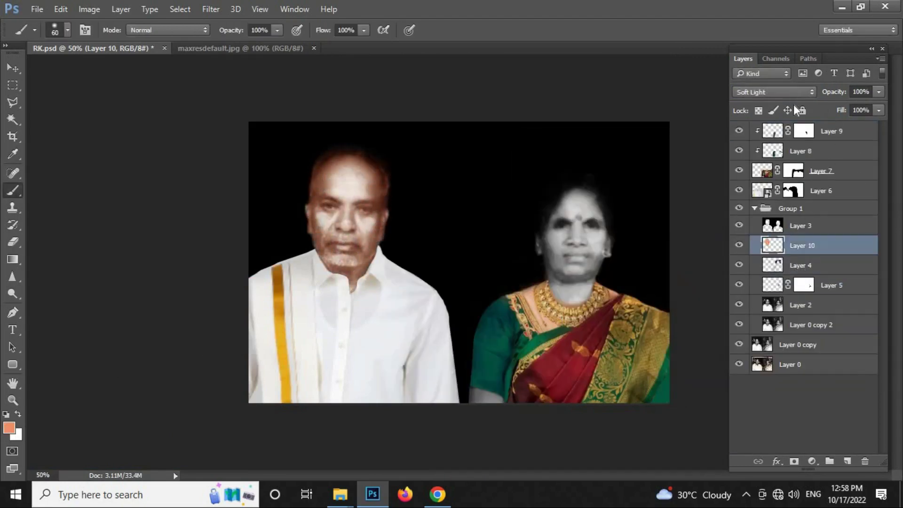
- Set Layer 10 to Color blending at 60% opacity and soften its edges with an 18 px brush
{"action": "left_click", "coordinate": [773, 91]}
{"action": "left_click", "coordinate": [762, 336]}
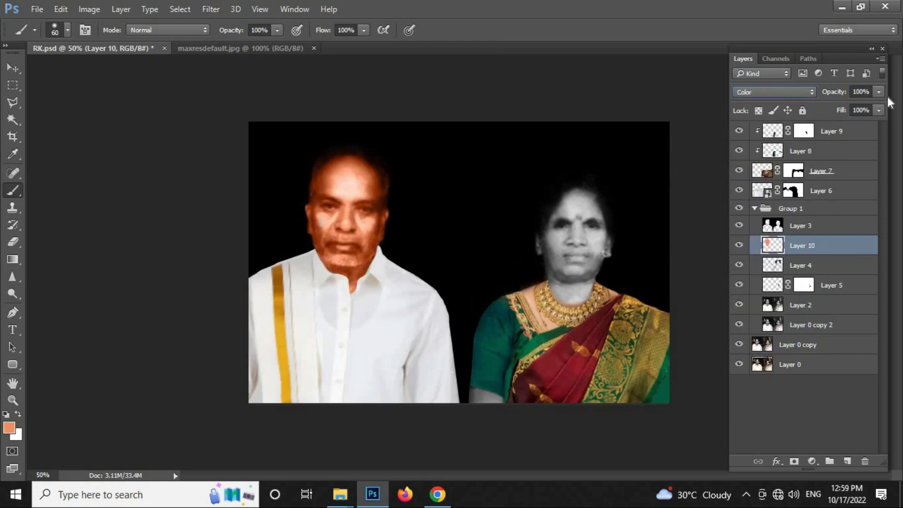
{"action": "left_click_drag", "start_coordinate": [878, 91], "coordinate": [854, 111]}
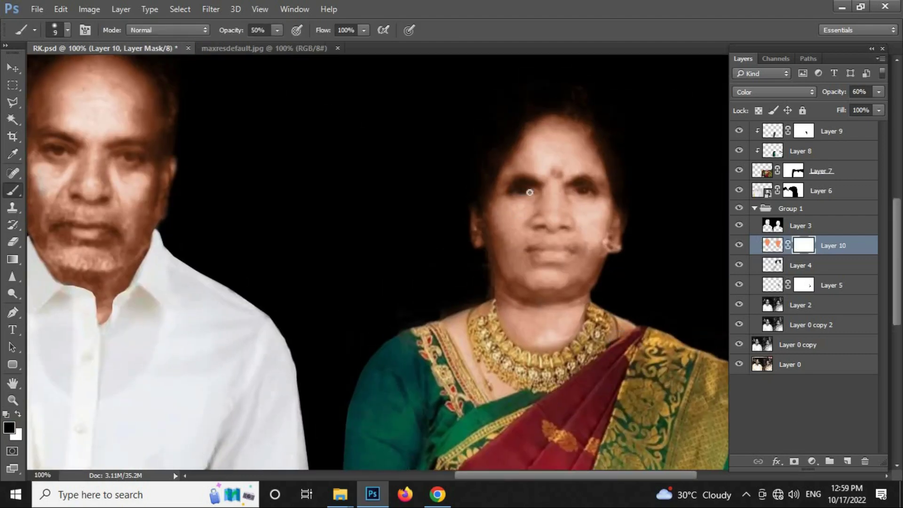
{"action": "right_click", "coordinate": [529, 192]}
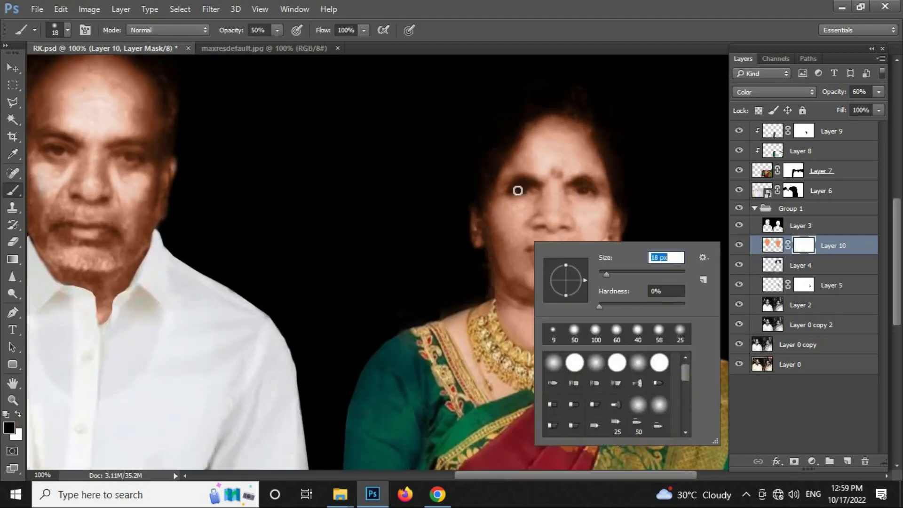
{"action": "type", "text": "18"}
{"action": "key", "text": "Return"}
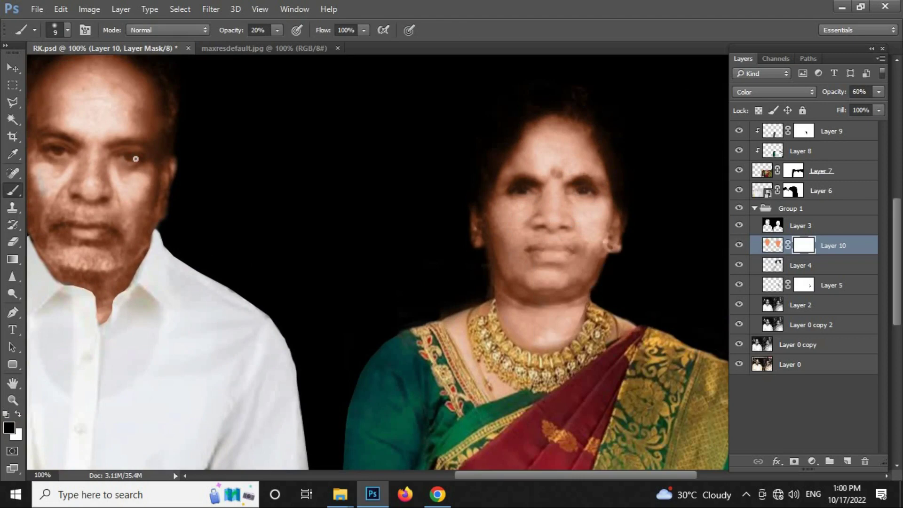
{"action": "key", "text": "ctrl+2"}
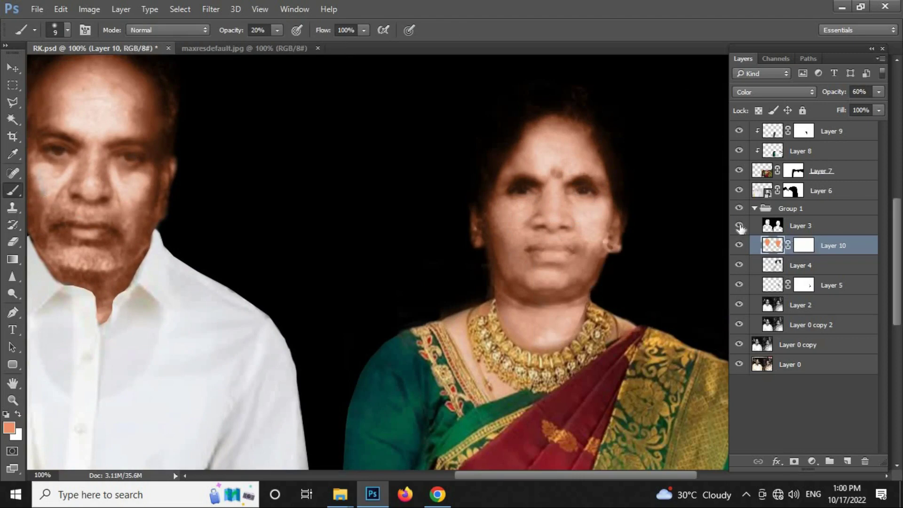
{"action": "scroll", "coordinate": [93, 220], "scroll_direction": "left", "scroll_amount": 3}
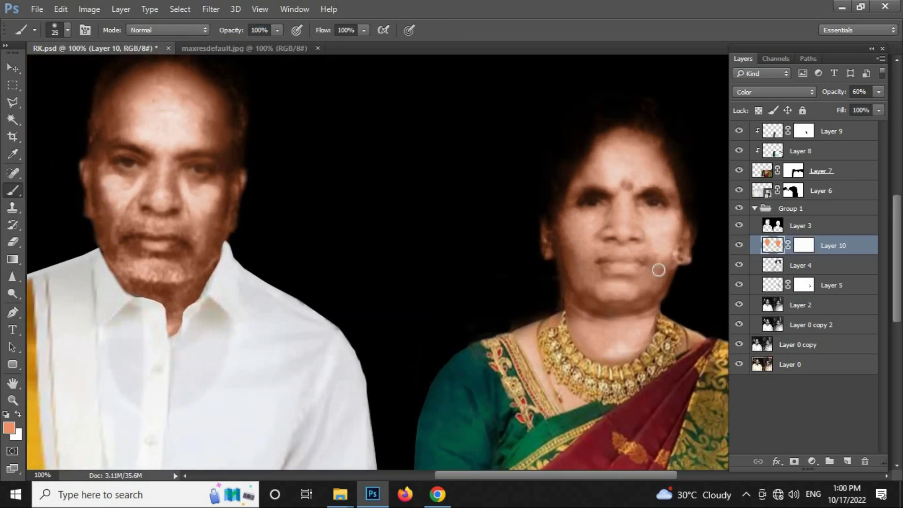
- Add a new Overlay-mode layer for tinting the earrings
{"action": "key", "text": "ctrl+shift+alt+n"}
{"action": "left_click", "coordinate": [773, 92]}
{"action": "left_click", "coordinate": [761, 212]}
- Paint a gold colour onto the woman's earrings and erase the spill on her neck
{"action": "left_click", "coordinate": [8, 427]}
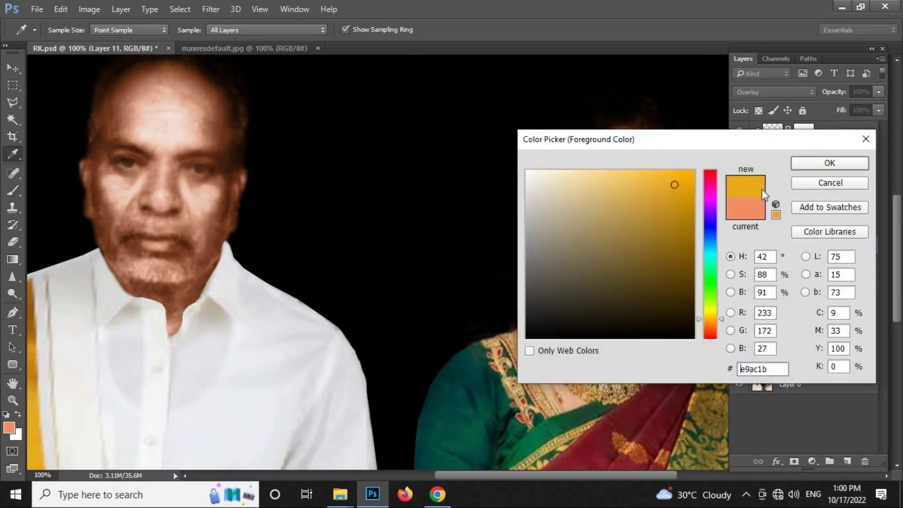
{"action": "left_click", "coordinate": [857, 161]}
{"action": "left_click_drag", "start_coordinate": [546, 233], "coordinate": [548, 248]}
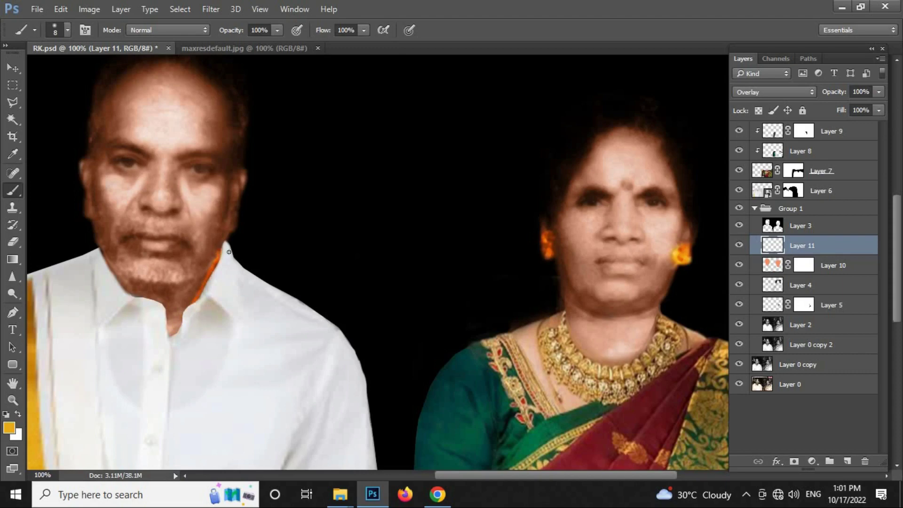
{"action": "key", "text": "e"}
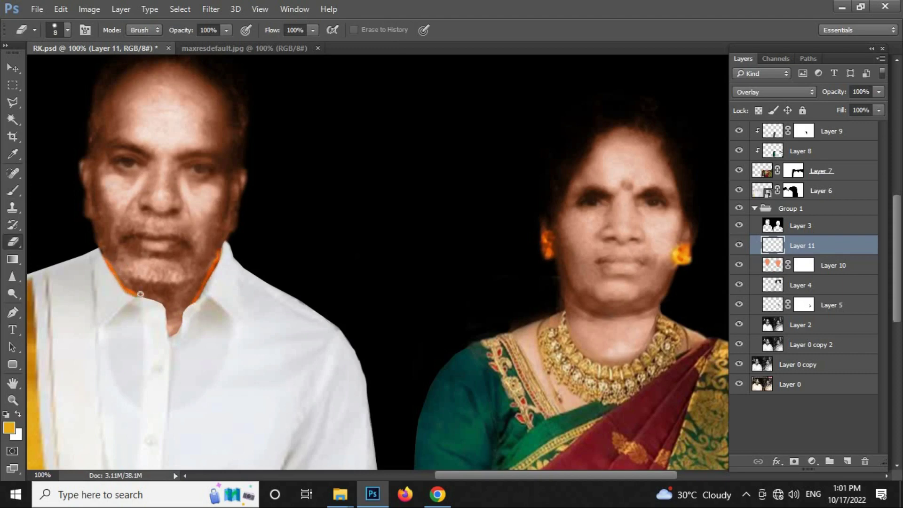
- Lower Layer 11 to 41% opacity, nudge its hue, and add a mask
{"action": "left_click_drag", "start_coordinate": [878, 91], "coordinate": [842, 107]}
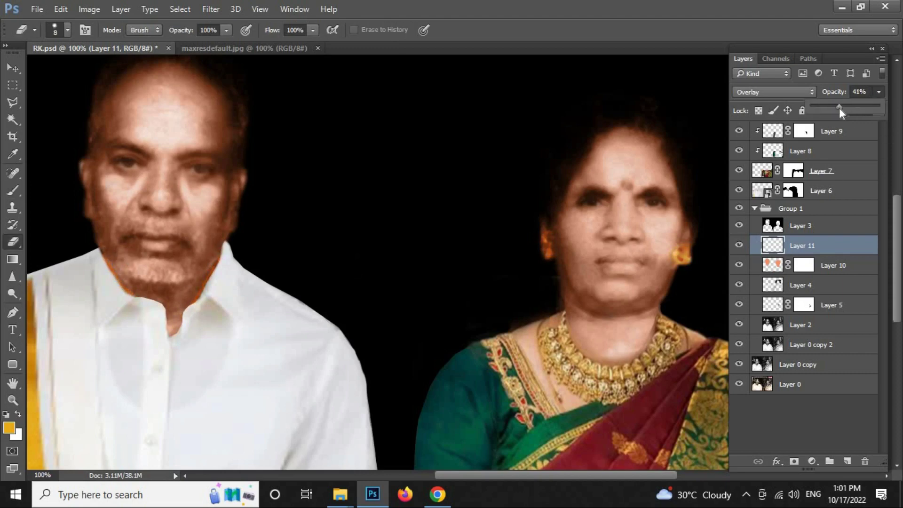
{"action": "key", "text": "ctrl+u"}
{"action": "key", "text": "Up"}
{"action": "key", "text": "Escape"}
{"action": "key", "text": "b"}
{"action": "key", "text": "d"}
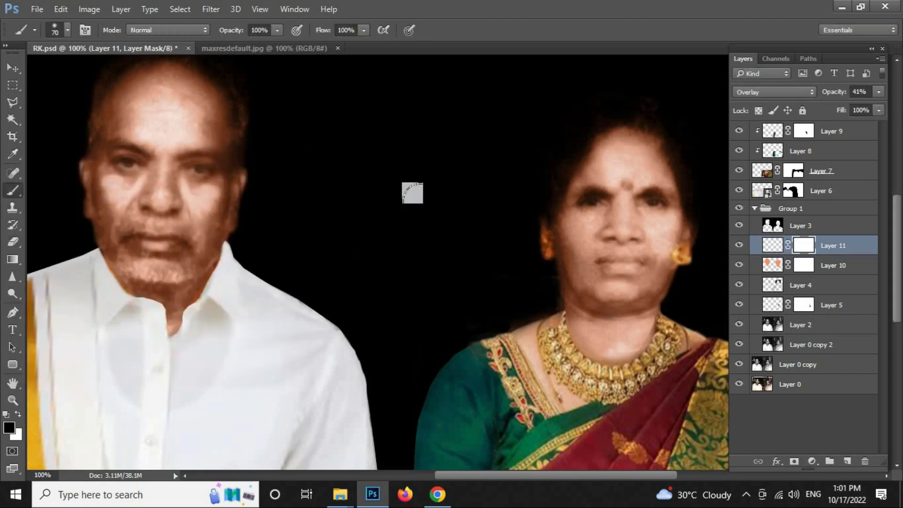
{"action": "key", "text": "e"}
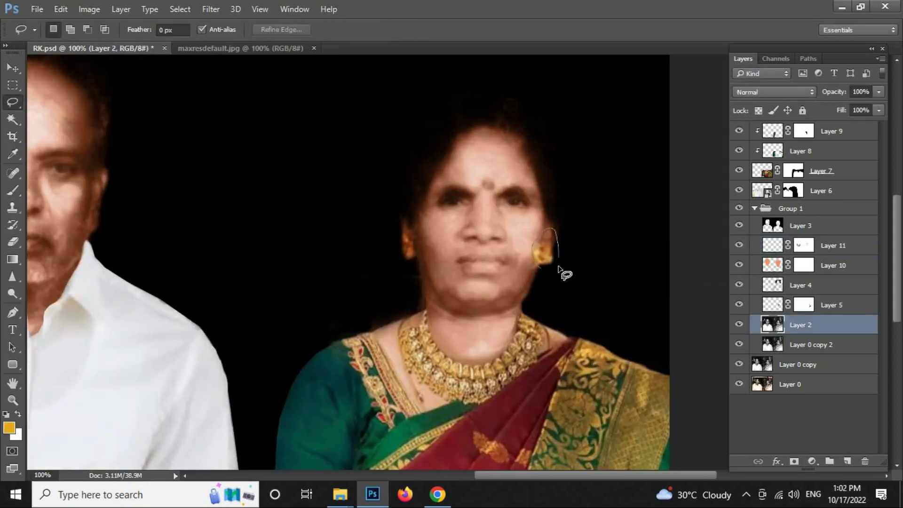
- Copy the outlined earring to its own layer and transform it onto the other ear
{"action": "key", "text": "ctrl+j"}
{"action": "mouse_move", "coordinate": [559, 269]}
{"action": "left_mouse_down"}
{"action": "mouse_move", "coordinate": [465, 253]}
{"action": "mouse_move", "coordinate": [395, 254]}
{"action": "mouse_move", "coordinate": [402, 259]}
{"action": "left_mouse_up"}
{"action": "key", "text": "ctrl+t"}
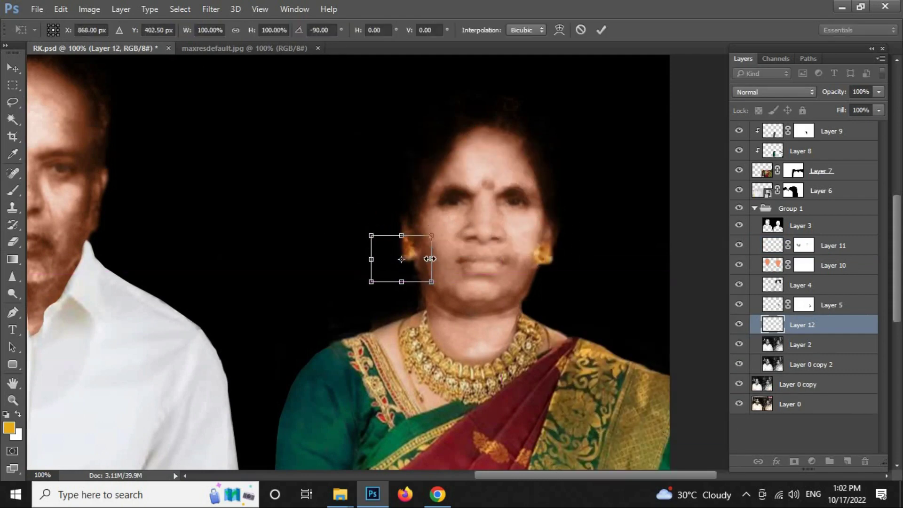
{"action": "key", "text": "Return"}
{"action": "key", "text": "e"}
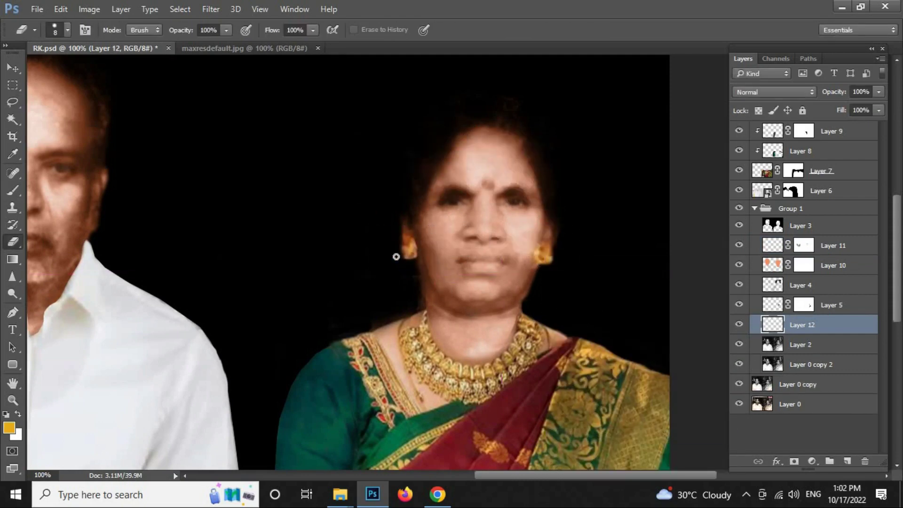
{"action": "key", "text": "ctrl+minus"}
{"action": "key", "text": "ctrl+minus"}
{"action": "key", "text": "ctrl+minus"}
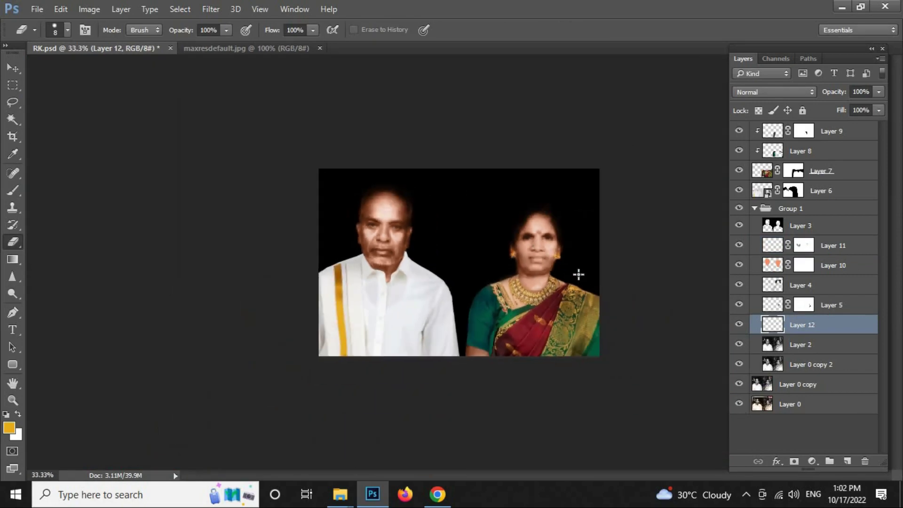
- Make a merged copy, adjust its Levels midtones, and apply Filter > Noise reduction
{"action": "key", "text": "ctrl+j"}
{"action": "key", "text": "ctrl+l"}
{"action": "left_click_drag", "start_coordinate": [140, 266], "coordinate": [133, 266]}
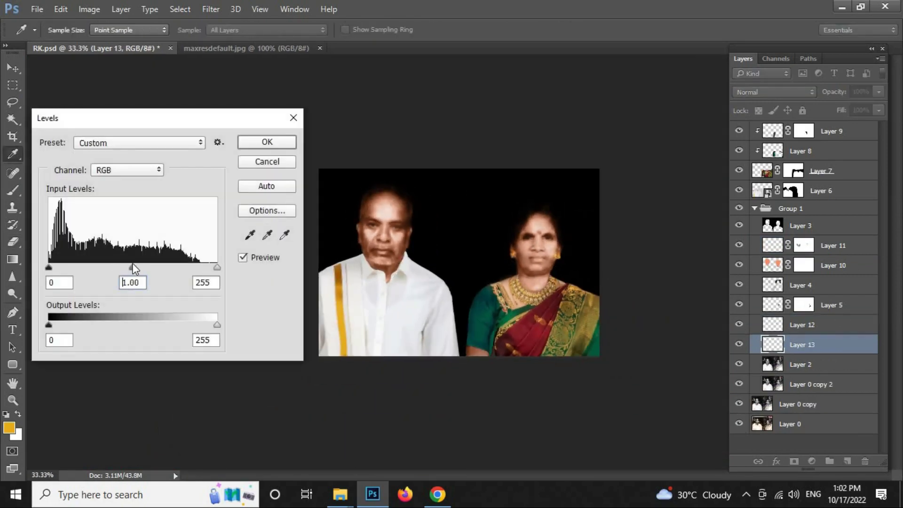
{"action": "key", "text": "Return"}
{"action": "left_click", "coordinate": [210, 9]}
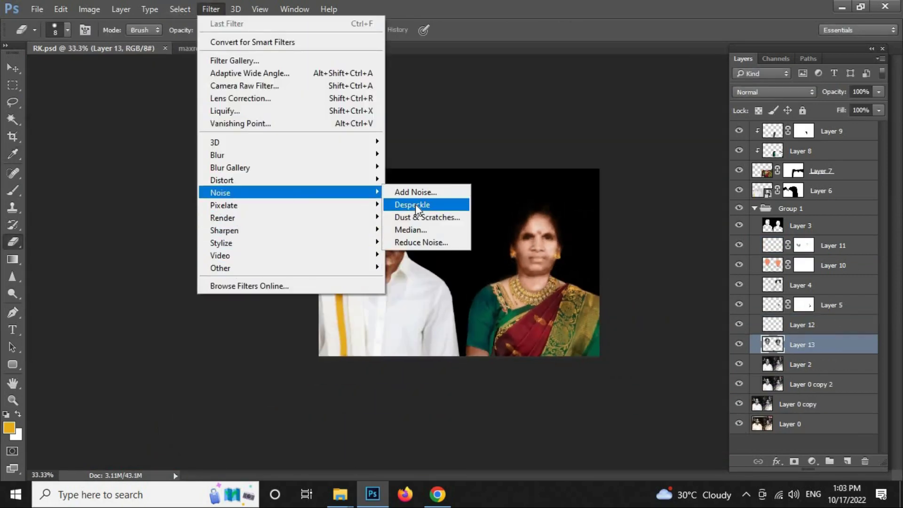
{"action": "left_click", "coordinate": [426, 240]}
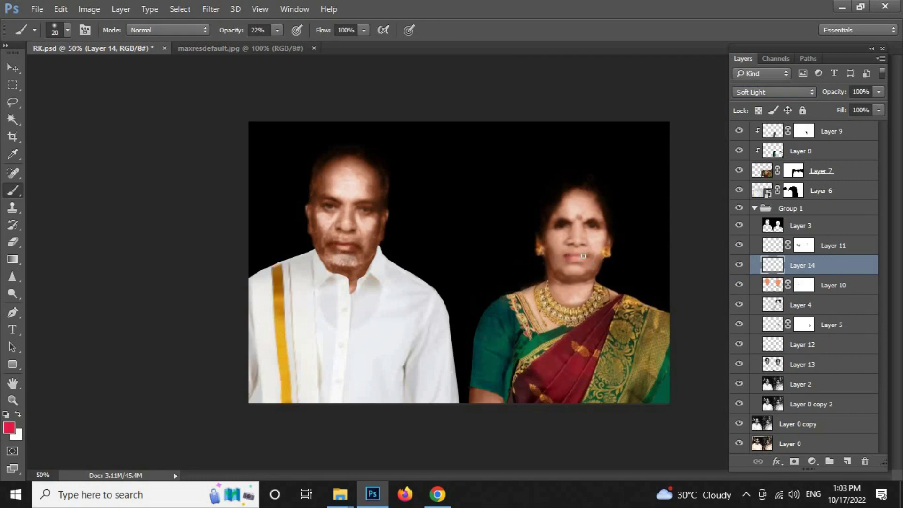
- Save, then apply a 1 px Gaussian Blur to Layers 7 and 6
{"action": "key", "text": "e"}
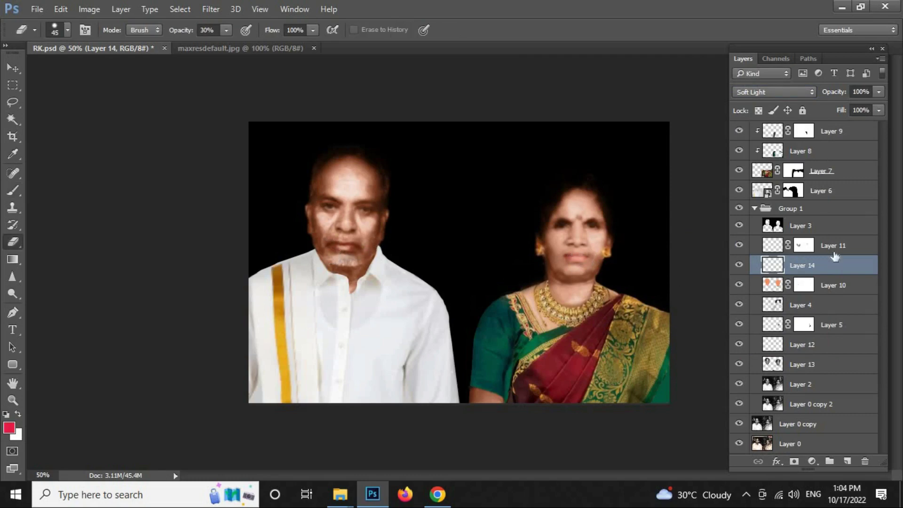
{"action": "key", "text": "ctrl+s"}
{"action": "left_click", "coordinate": [818, 170]}
{"action": "left_click", "coordinate": [211, 9]}
{"action": "left_click", "coordinate": [426, 210]}
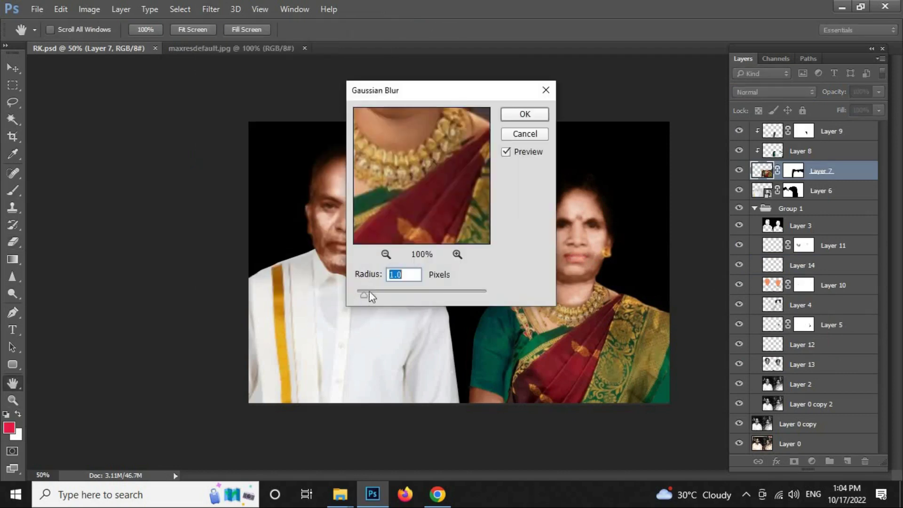
{"action": "left_click", "coordinate": [525, 115]}
{"action": "left_click", "coordinate": [821, 191]}
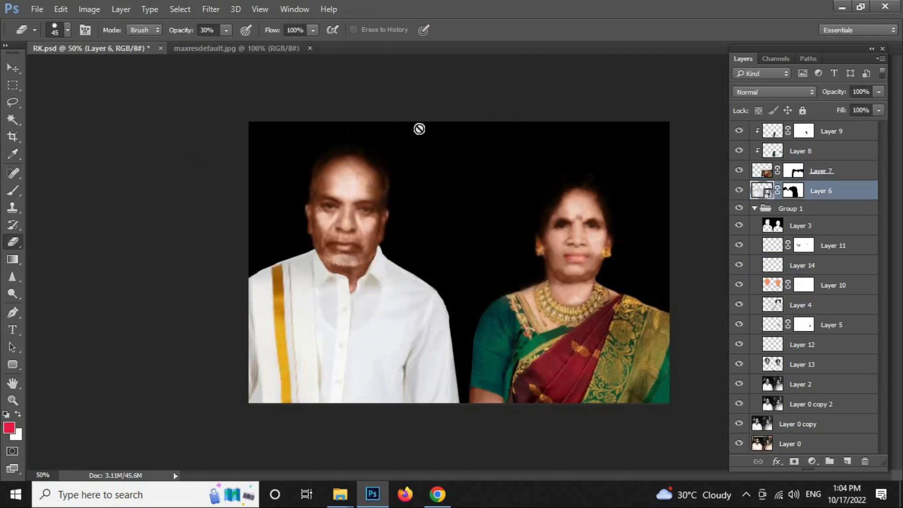
{"action": "left_click", "coordinate": [211, 9]}
{"action": "left_click", "coordinate": [358, 208]}
{"action": "left_click", "coordinate": [522, 115]}
- Duplicate Layer 13, sharpen it with Unsharp Mask (95%, 2.3 px), and add a mask
{"action": "left_click", "coordinate": [801, 396]}
{"action": "key", "text": "ctrl+j"}
{"action": "left_click", "coordinate": [211, 9]}
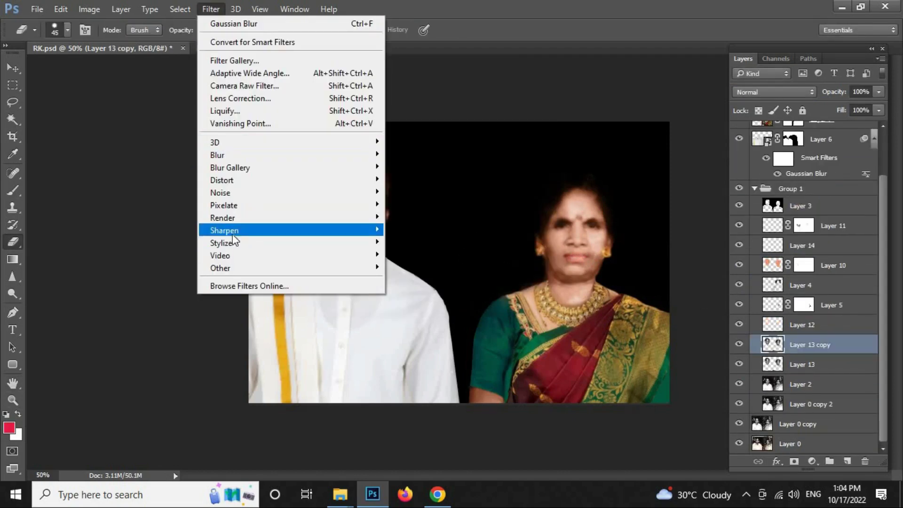
{"action": "left_click", "coordinate": [475, 271]}
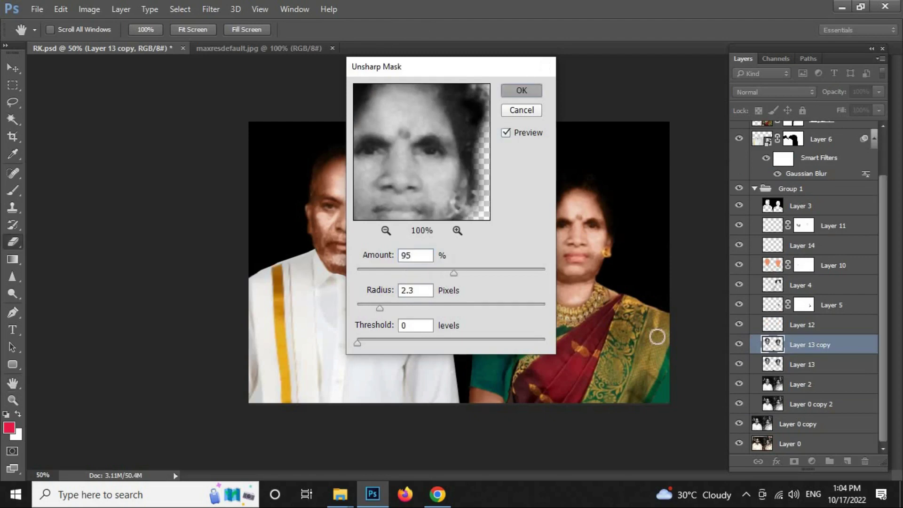
{"action": "left_click", "coordinate": [521, 90]}
{"action": "left_click", "coordinate": [794, 461]}
{"action": "key", "text": "b"}
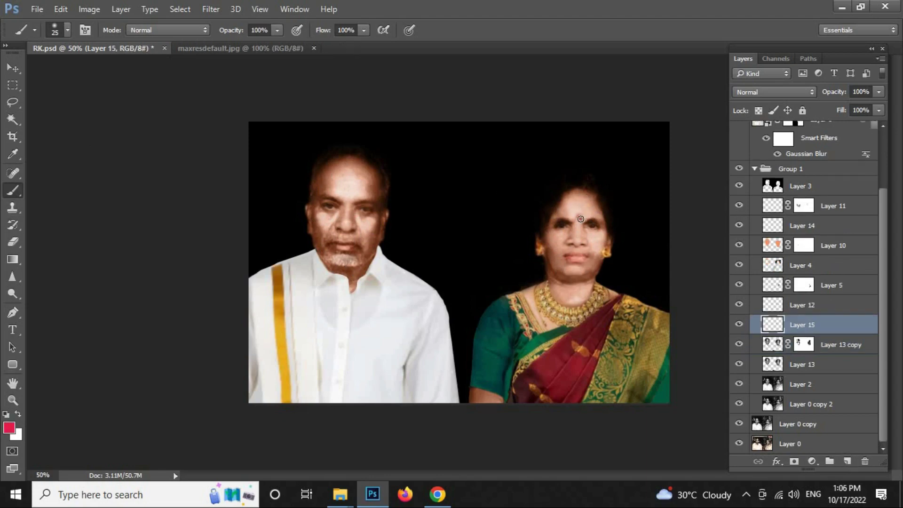
- Set the layer to Overlay blending, save, and inspect Layer 6's options
{"action": "left_click", "coordinate": [774, 92]}
{"action": "left_click", "coordinate": [752, 217]}
{"action": "key", "text": "ctrl+s"}
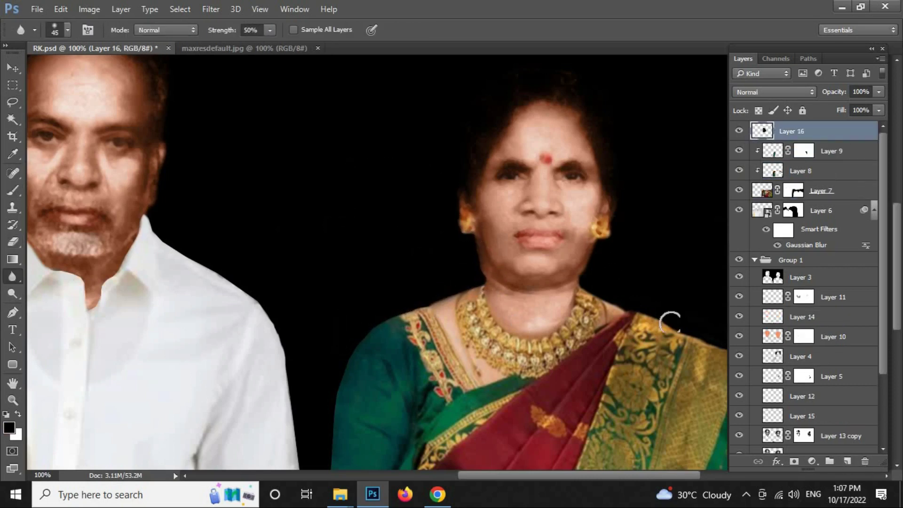
{"action": "left_click", "coordinate": [762, 216]}
{"action": "right_click", "coordinate": [762, 216]}
{"action": "right_click", "coordinate": [758, 216]}
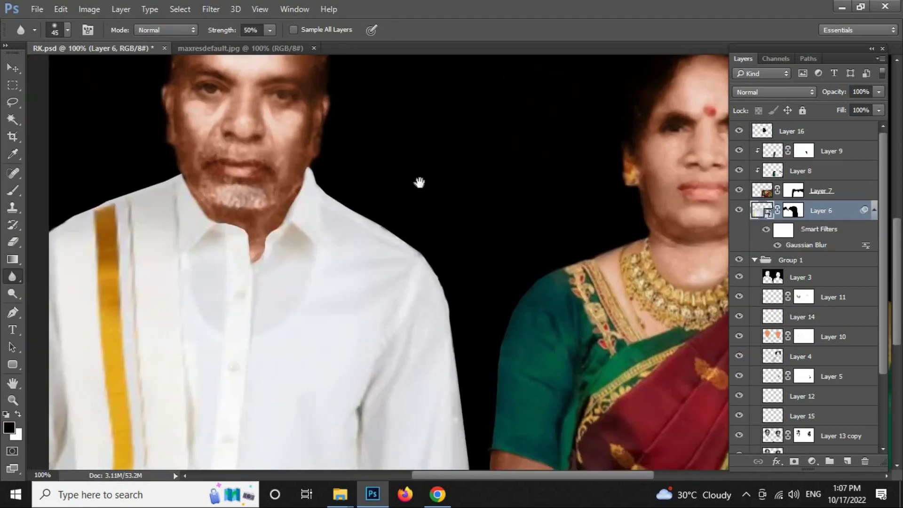
- Select Layer 3 and set the brush size to 66
{"action": "left_click", "coordinate": [800, 277]}
{"action": "key", "text": "b"}
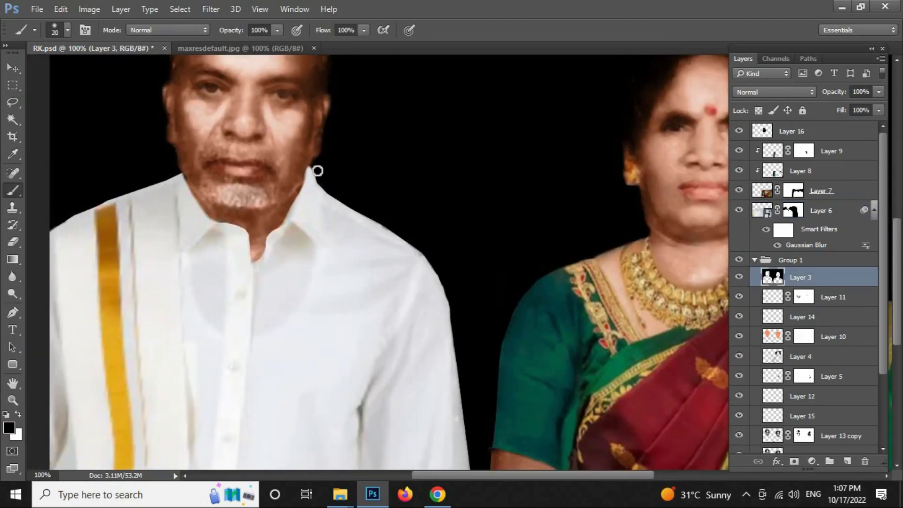
{"action": "right_click", "coordinate": [318, 171]}
{"action": "type", "text": "66"}
{"action": "key", "text": "Return"}
{"action": "right_click", "coordinate": [476, 254]}
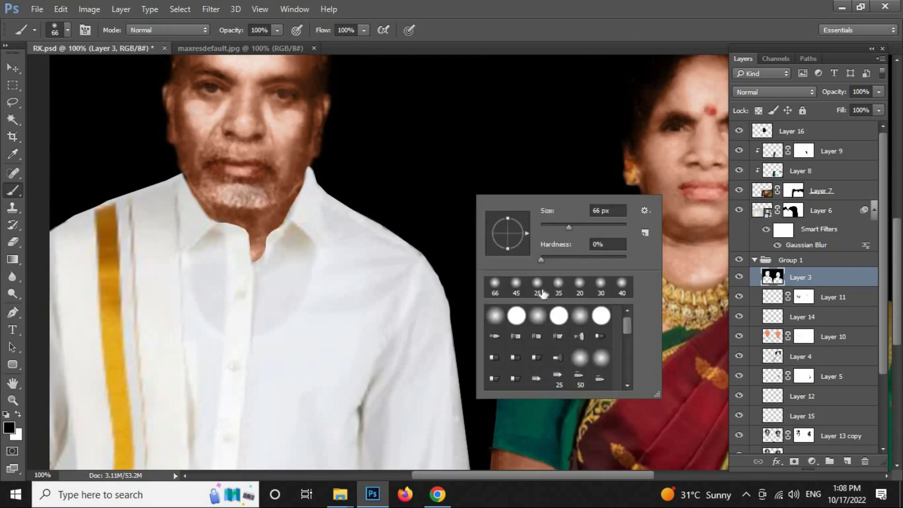
{"action": "key", "text": "Escape"}
- On Layer 16, erase the stray edge along the man's shoulder and collar at 30%
{"action": "key", "text": "alt+period"}
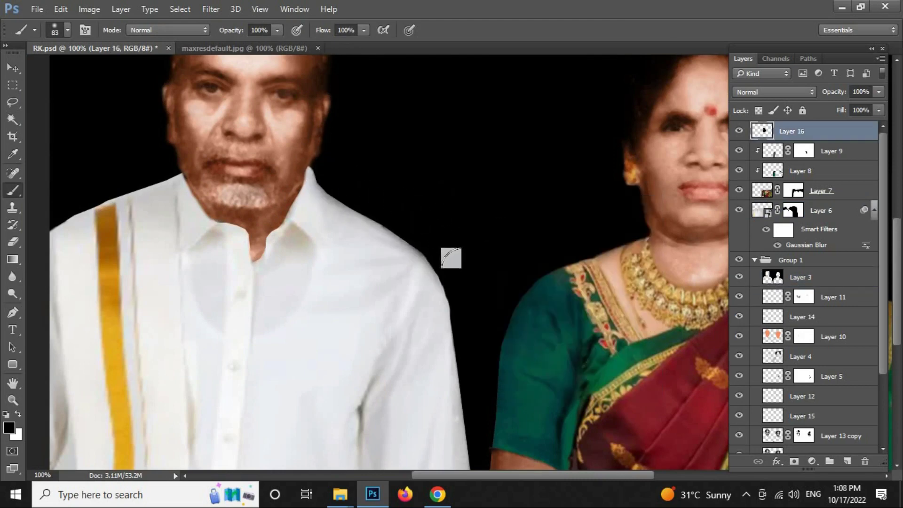
{"action": "key", "text": "e"}
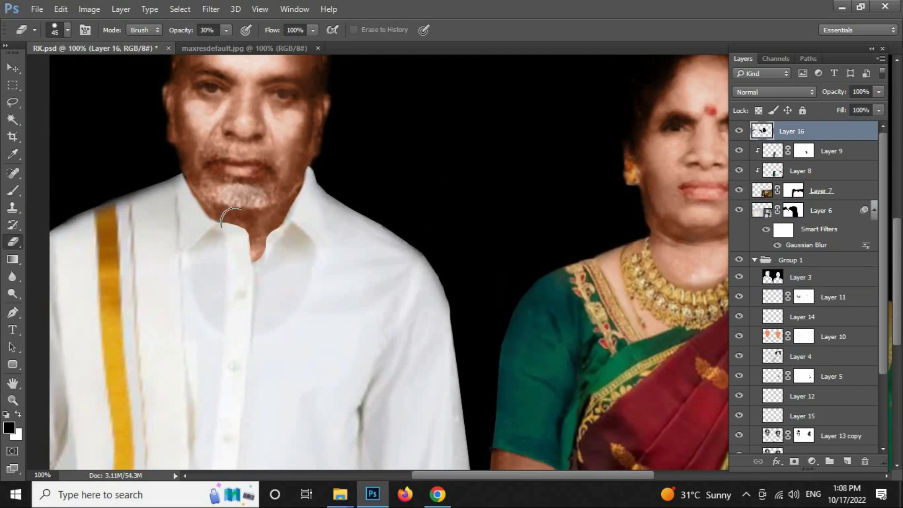
{"action": "left_click_drag", "start_coordinate": [64, 238], "coordinate": [122, 216]}
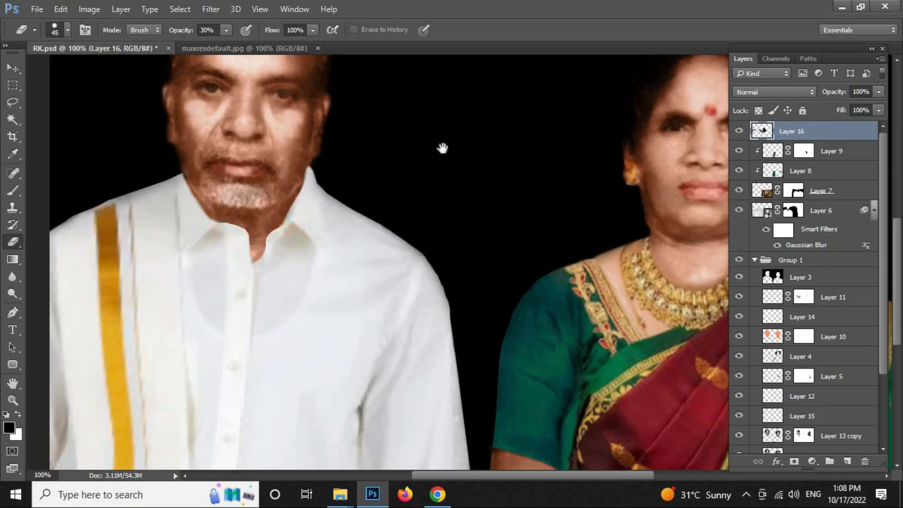
{"action": "left_click_drag", "start_coordinate": [442, 148], "coordinate": [437, 226]}
- Add a new Layer 17 with the Brush ready for tinting the man's eyes
{"action": "key", "text": "ctrl+shift+alt+n"}
{"action": "key", "text": "b"}
{"action": "right_click", "coordinate": [245, 160]}
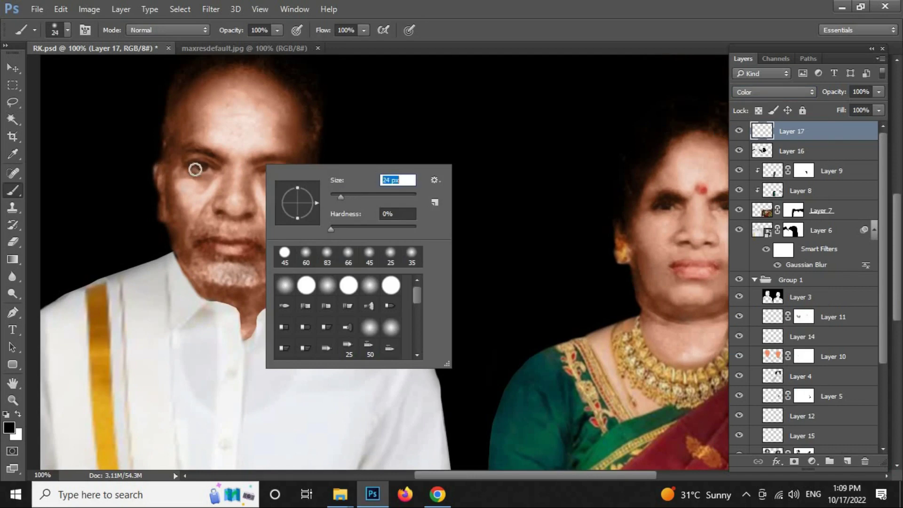
- Tint the man's eyes blue-grey on the Color layer and fade it to about 49% opacity
{"action": "left_click", "coordinate": [201, 167]}
{"action": "left_click_drag", "start_coordinate": [209, 274], "coordinate": [52, 233]}
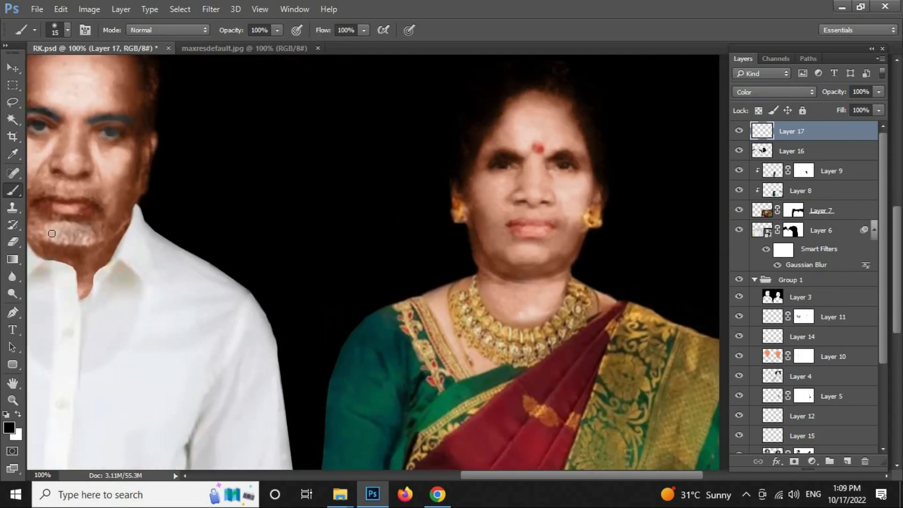
{"action": "left_click_drag", "start_coordinate": [504, 166], "coordinate": [667, 160]}
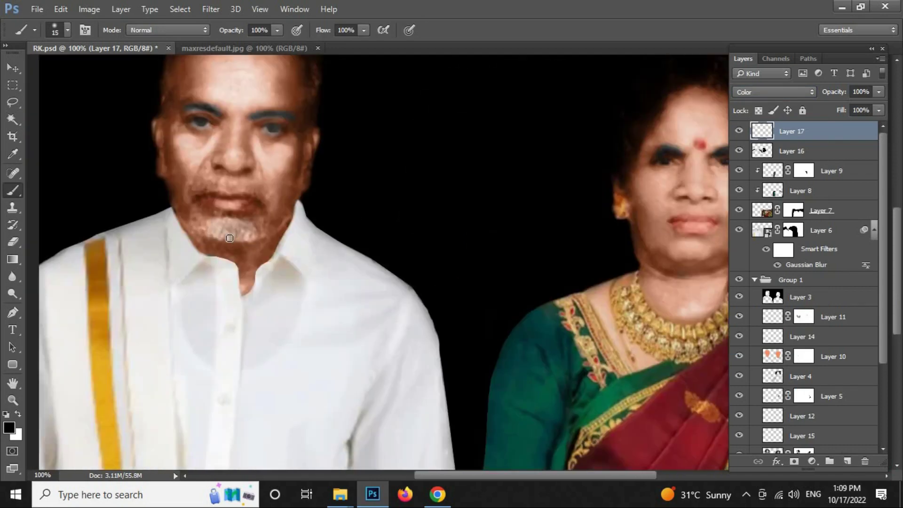
{"action": "left_click_drag", "start_coordinate": [878, 92], "coordinate": [845, 109]}
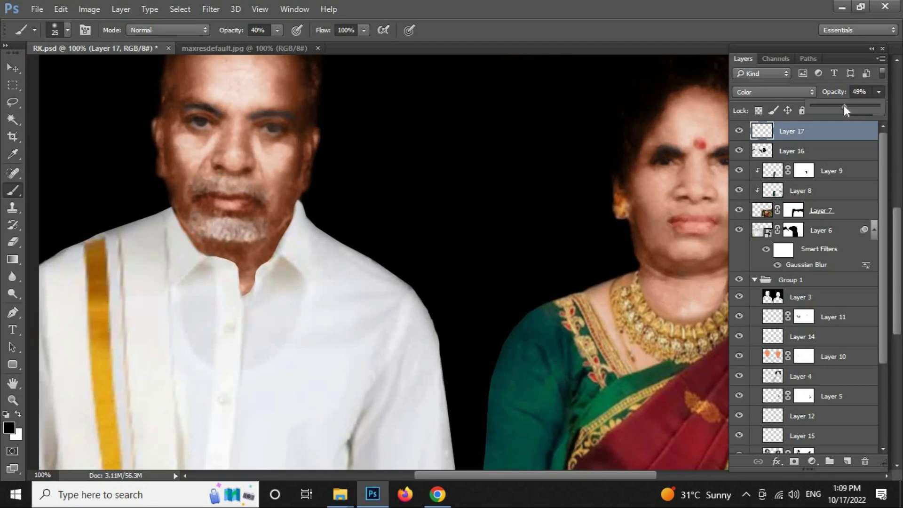
- On a new layer, brush faint skin brown over the man's nose and cheek and the woman's neck
{"action": "key", "text": "ctrl+minus"}
{"action": "key", "text": "ctrl+shift+alt+n"}
{"action": "left_click", "coordinate": [339, 137], "text": "alt"}
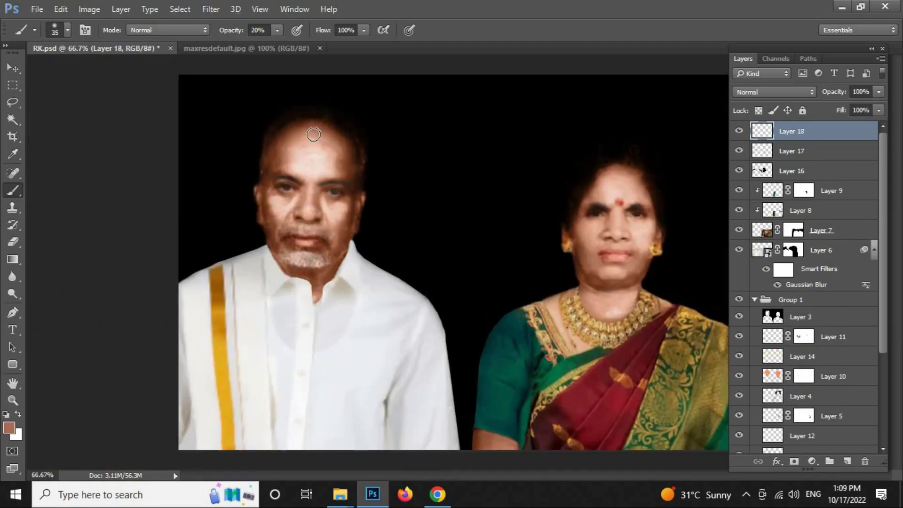
{"action": "key", "text": "bracketright"}
{"action": "key", "text": "bracketright"}
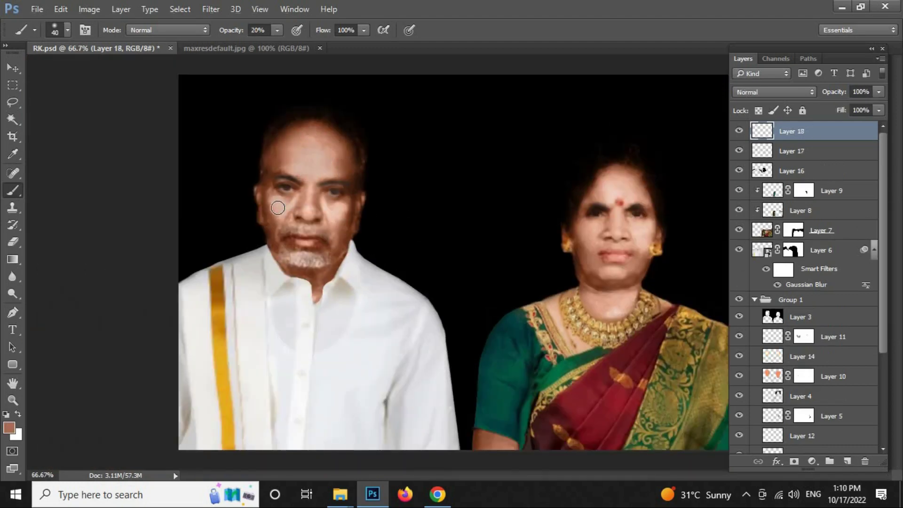
{"action": "left_click_drag", "start_coordinate": [278, 208], "coordinate": [333, 223]}
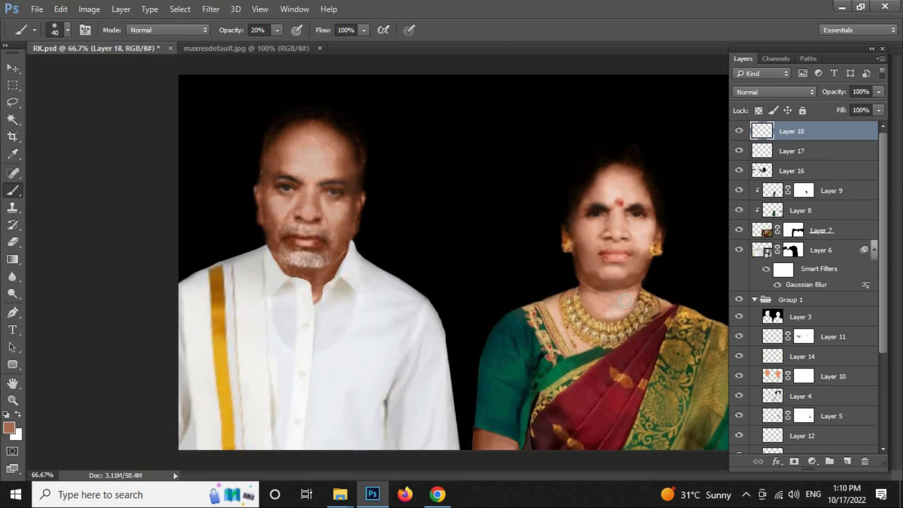
{"action": "left_click_drag", "start_coordinate": [578, 325], "coordinate": [559, 344]}
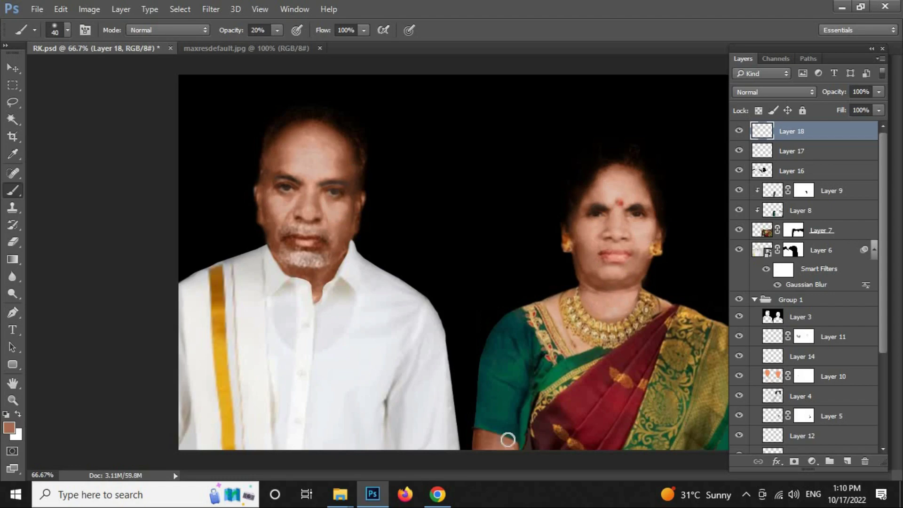
- Open maxresdefault.jpg from the Desktop folder in Photoshop
{"action": "left_click", "coordinate": [37, 9]}
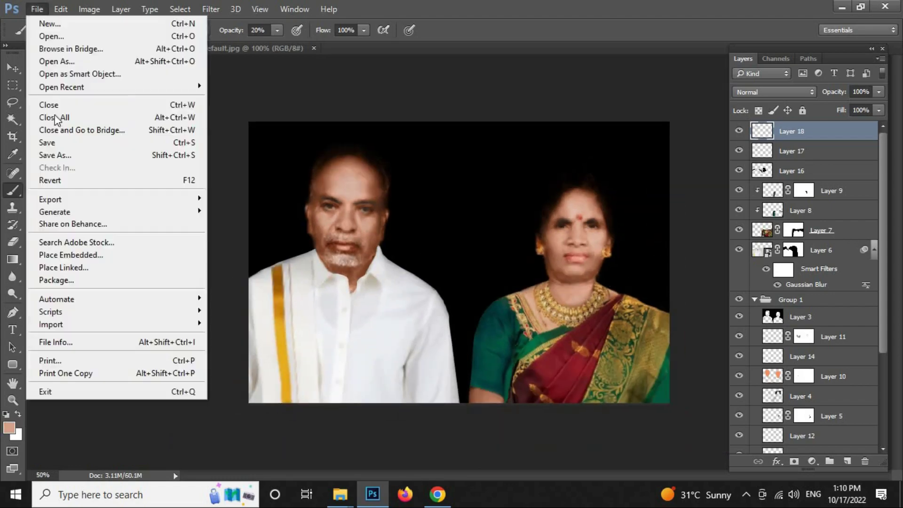
{"action": "left_click", "coordinate": [437, 494]}
{"action": "mouse_move", "coordinate": [340, 494]}
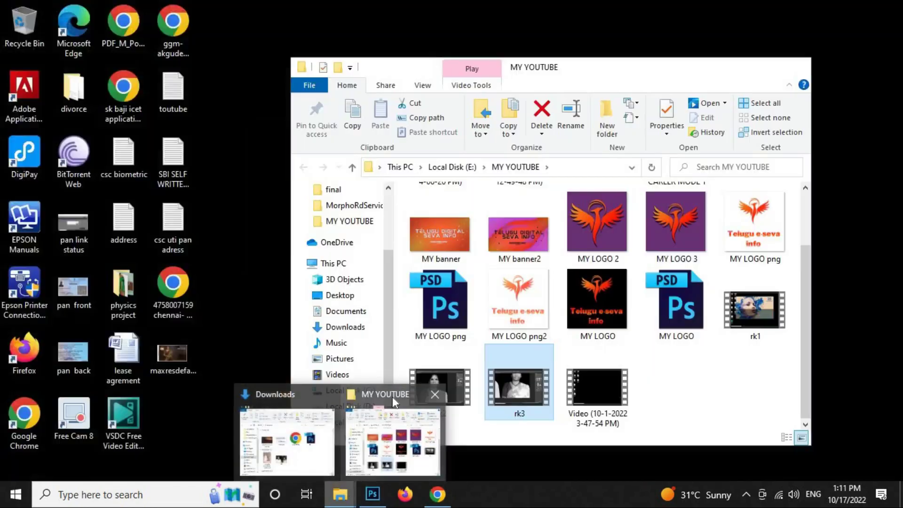
{"action": "left_click", "coordinate": [287, 432]}
{"action": "scroll", "coordinate": [329, 211], "scroll_direction": "up", "scroll_amount": 3}
{"action": "left_click", "coordinate": [323, 198]}
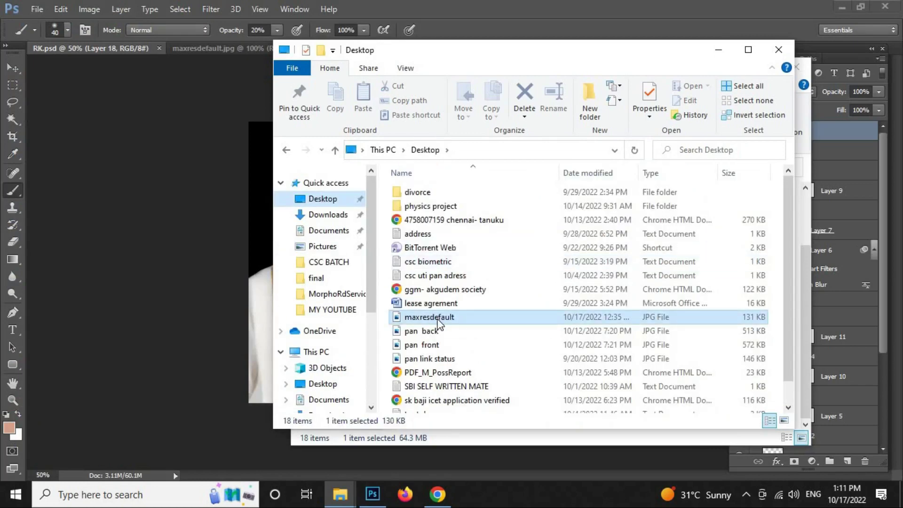
{"action": "right_click", "coordinate": [603, 316]}
{"action": "left_click", "coordinate": [706, 263]}
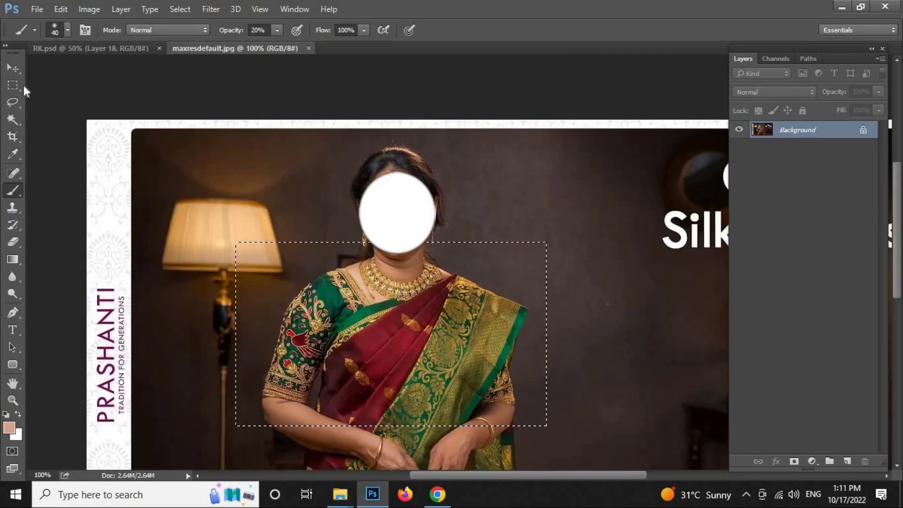
- Lasso-select the model's hair and start Refine Edge on the selection
{"action": "key", "text": "l"}
{"action": "left_click_drag", "start_coordinate": [426, 254], "coordinate": [359, 221]}
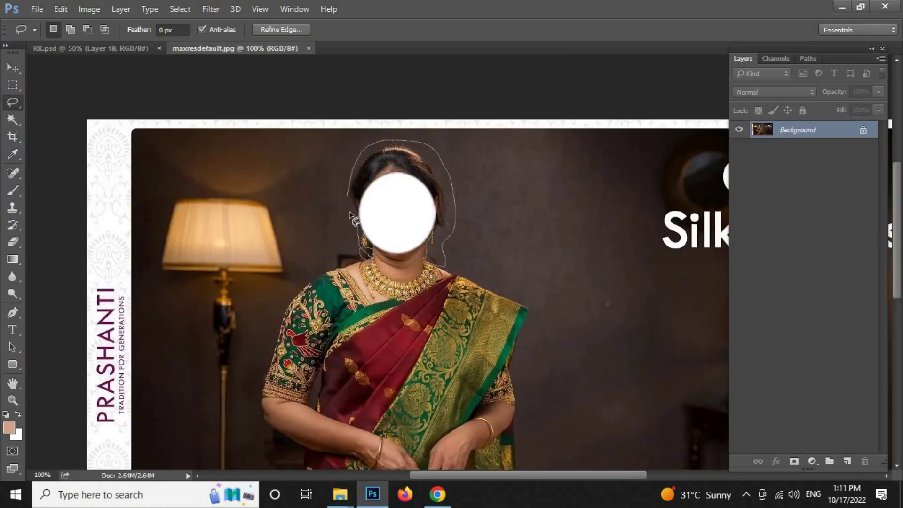
{"action": "right_click", "coordinate": [415, 141]}
{"action": "left_click", "coordinate": [473, 225]}
- Set Refine Edge radius above 8.2 px, Shift Edge -14%, Decontaminate Colors, output to New Layer with Layer Mask
{"action": "left_click_drag", "start_coordinate": [586, 164], "coordinate": [611, 165]}
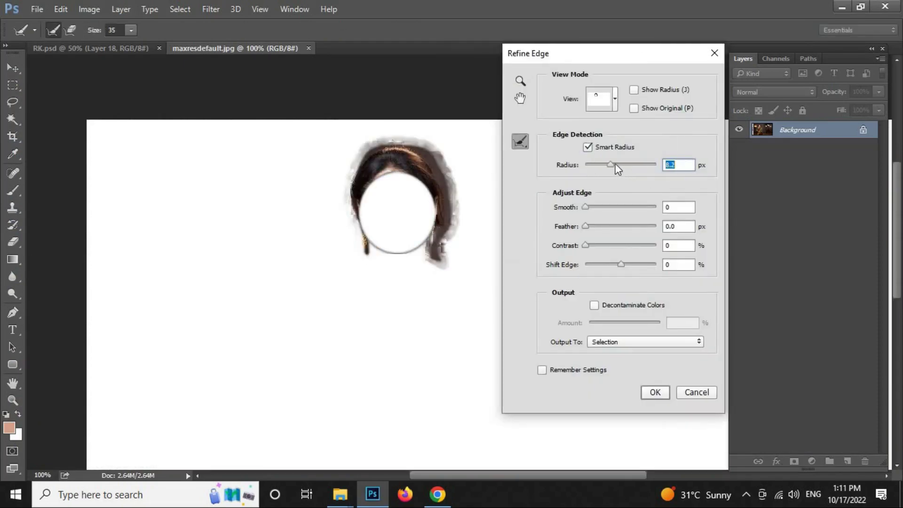
{"action": "left_click", "coordinate": [594, 304]}
{"action": "left_click", "coordinate": [645, 342]}
{"action": "left_click", "coordinate": [629, 345]}
{"action": "mouse_move", "coordinate": [621, 265]}
{"action": "left_mouse_down"}
{"action": "mouse_move", "coordinate": [629, 264]}
{"action": "mouse_move", "coordinate": [615, 264]}
{"action": "left_mouse_up"}
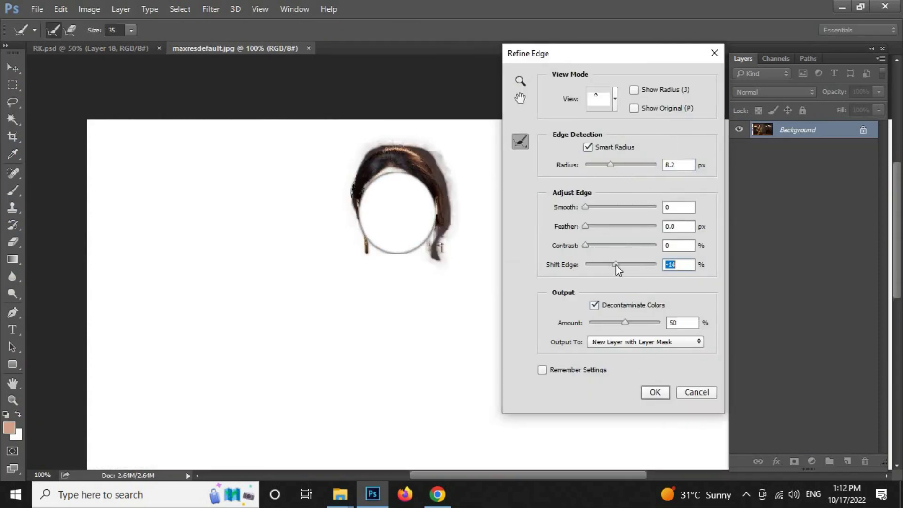
{"action": "left_click_drag", "start_coordinate": [610, 164], "coordinate": [635, 165]}
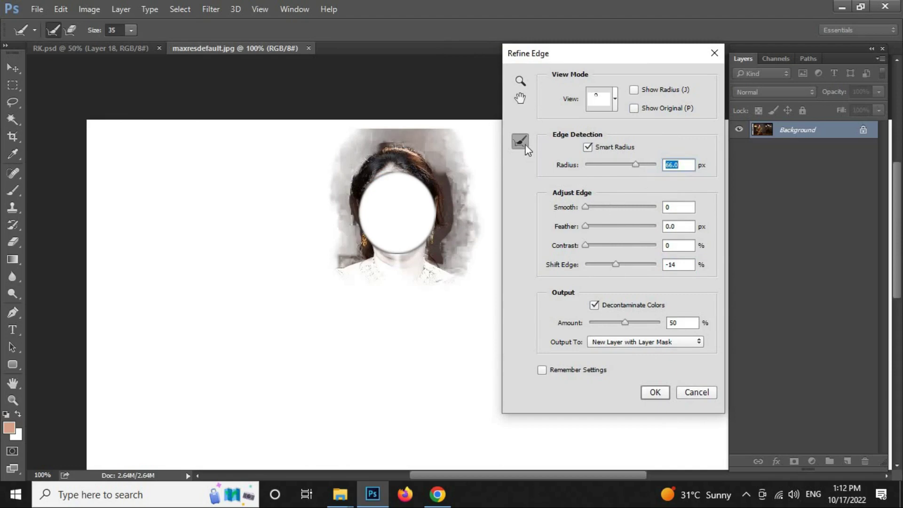
- Brush refinement along the hair's left and right edges and remove it around the chin
{"action": "left_click_drag", "start_coordinate": [444, 160], "coordinate": [447, 243]}
{"action": "left_click_drag", "start_coordinate": [357, 144], "coordinate": [324, 220]}
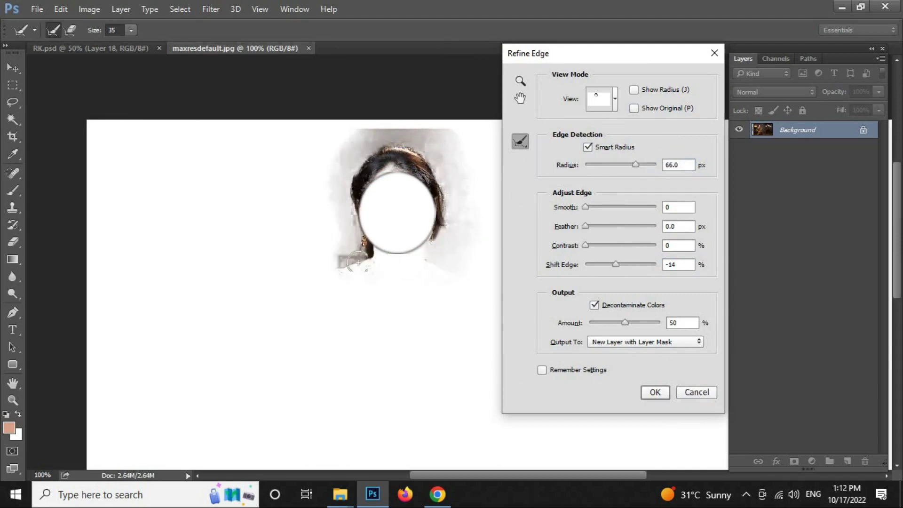
{"action": "mouse_move", "coordinate": [369, 254]}
{"action": "left_mouse_down"}
{"action": "mouse_move", "coordinate": [379, 269]}
{"action": "mouse_move", "coordinate": [448, 180]}
{"action": "left_mouse_up"}
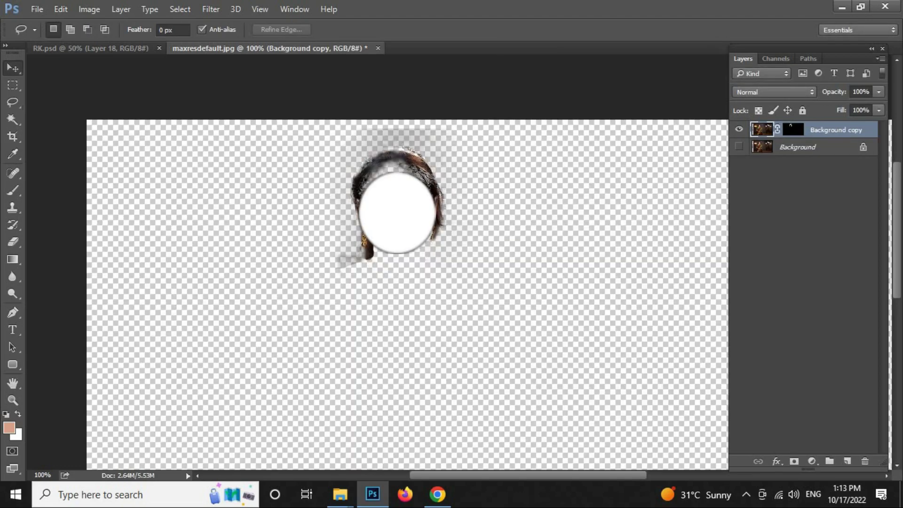
- Scale and tilt the hair layer with Free Transform to fit over the woman's head
{"action": "key", "text": "ctrl+t"}
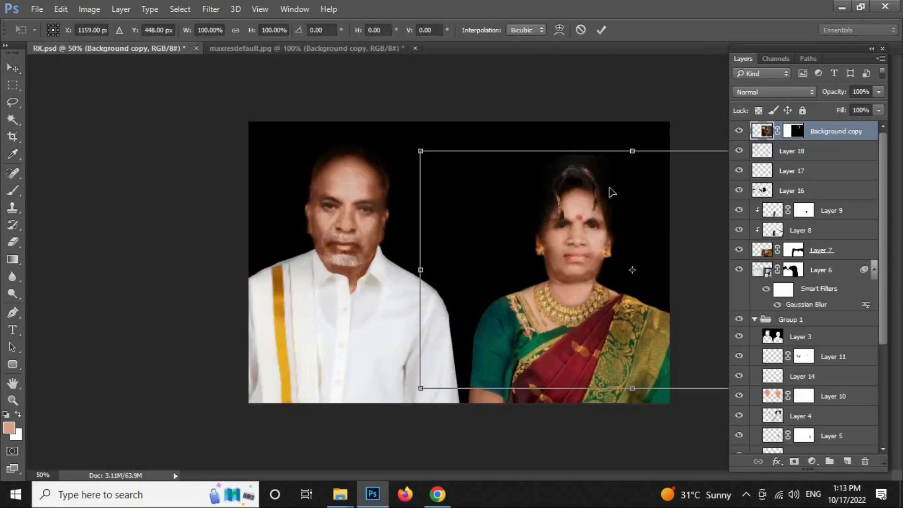
{"action": "key", "text": "Escape"}
{"action": "key", "text": "f"}
{"action": "key", "text": "ctrl+t"}
{"action": "right_click", "coordinate": [461, 224]}
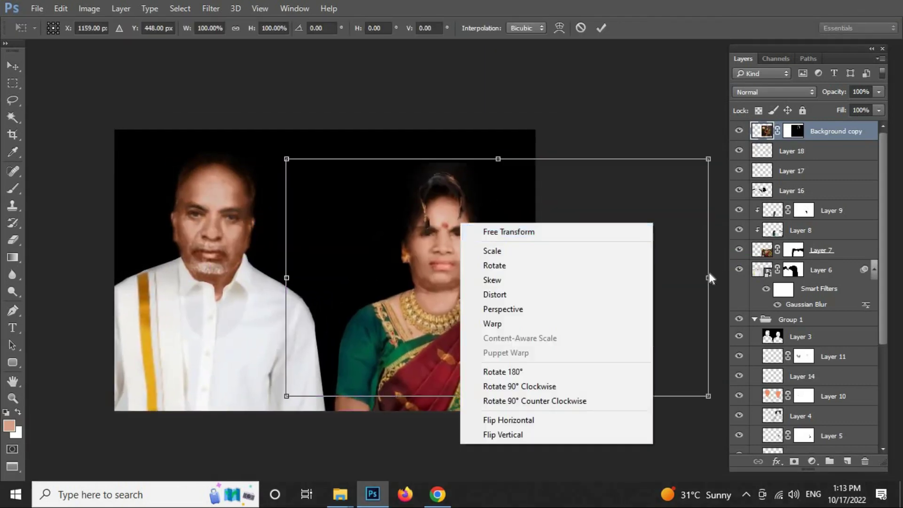
{"action": "mouse_move", "coordinate": [710, 277]}
{"action": "left_mouse_down"}
{"action": "mouse_move", "coordinate": [523, 351]}
{"action": "mouse_move", "coordinate": [526, 400]}
{"action": "left_mouse_up"}
{"action": "left_click_drag", "start_coordinate": [181, 307], "coordinate": [271, 216]}
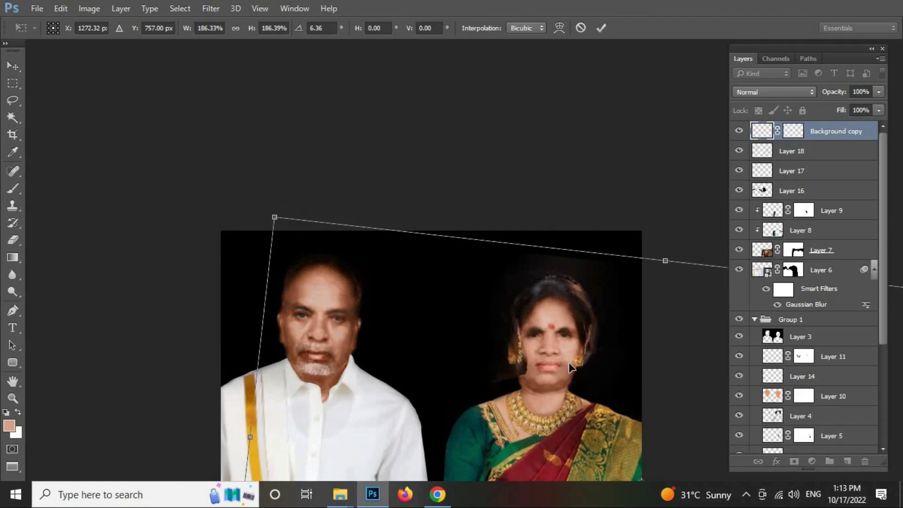
{"action": "left_click", "coordinate": [602, 28]}
- Lower the hair layer's opacity to 66% and set a full-opacity brush of a smaller size
{"action": "key", "text": "b"}
{"action": "key", "text": "bracketright"}
{"action": "key", "text": "bracketright"}
{"action": "key", "text": "bracketright"}
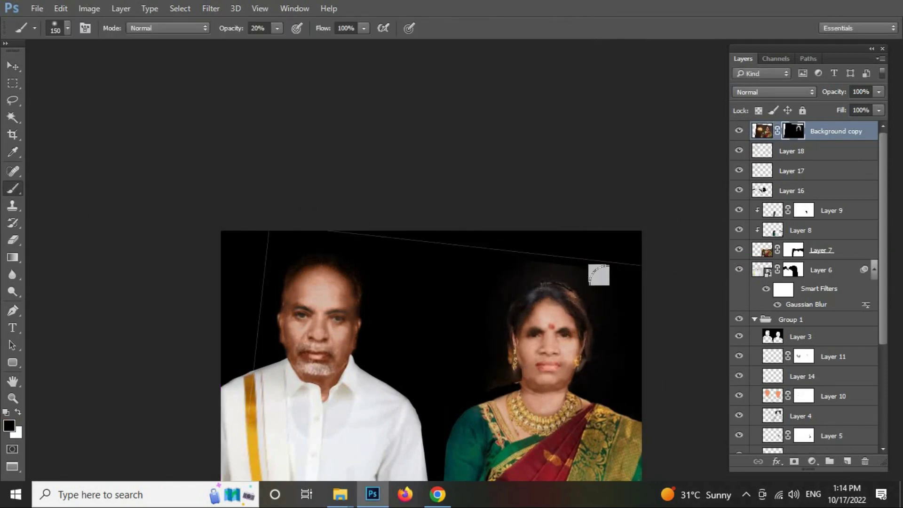
{"action": "key", "text": "0"}
{"action": "left_click_drag", "start_coordinate": [879, 92], "coordinate": [856, 110]}
{"action": "right_click", "coordinate": [614, 341]}
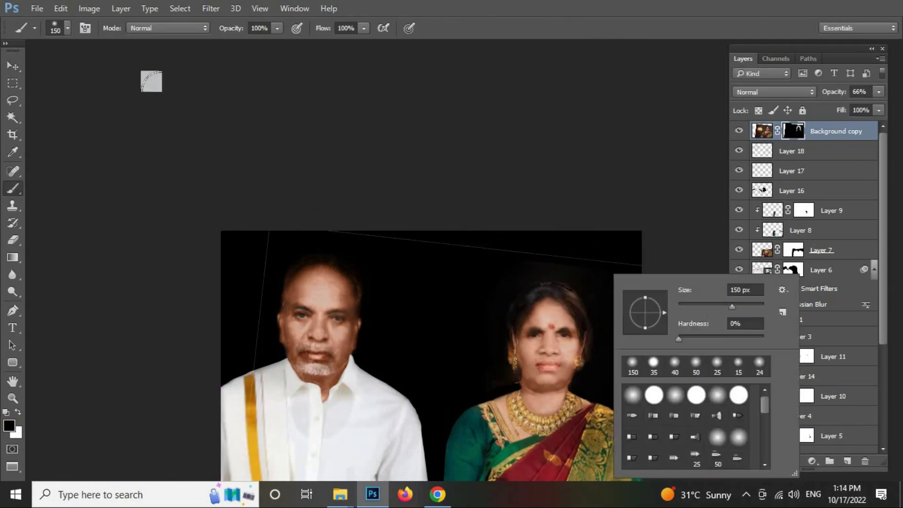
{"action": "key", "text": "Return"}
{"action": "scroll", "coordinate": [338, 233], "scroll_direction": "down", "scroll_amount": 2}
{"action": "key", "text": "bracketleft"}
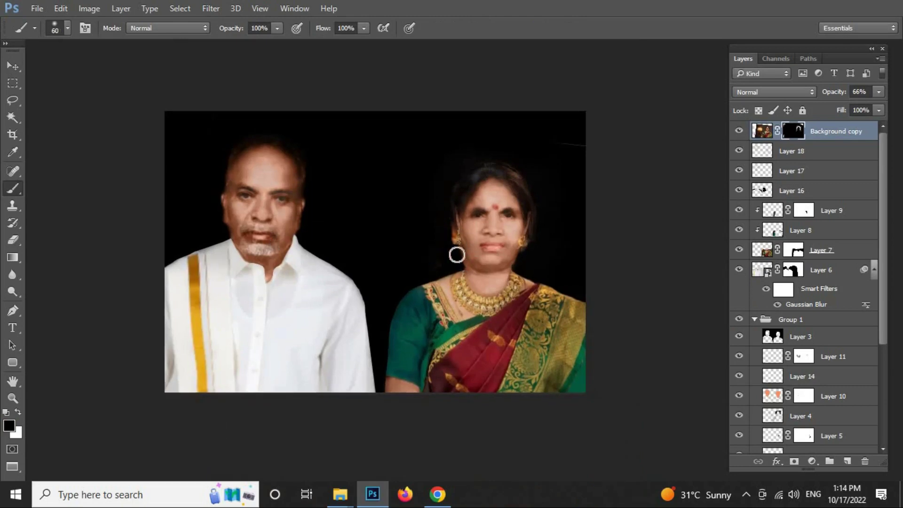
- Hide the hair layer to compare, then make and clear a rectangular selection around her head
{"action": "left_click", "coordinate": [495, 195], "text": "alt"}
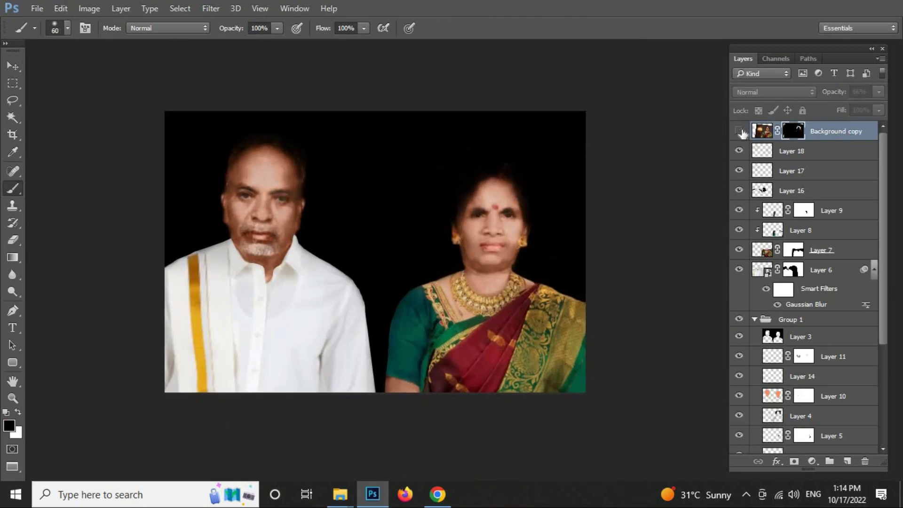
{"action": "key", "text": "ctrl+t"}
{"action": "left_click", "coordinate": [583, 28]}
{"action": "left_click", "coordinate": [13, 84]}
{"action": "left_click_drag", "start_coordinate": [416, 141], "coordinate": [583, 392]}
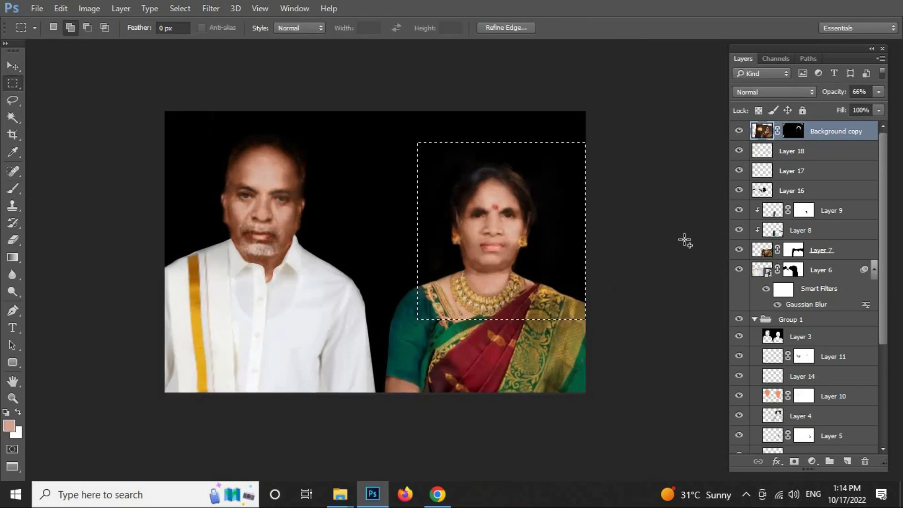
{"action": "key", "text": "ctrl+d"}
- Warp the hair, bending its middle down and pulling the left side outward
{"action": "key", "text": "ctrl+t"}
{"action": "right_click", "coordinate": [474, 288]}
{"action": "left_click", "coordinate": [508, 143]}
{"action": "left_click_drag", "start_coordinate": [455, 308], "coordinate": [707, 308]}
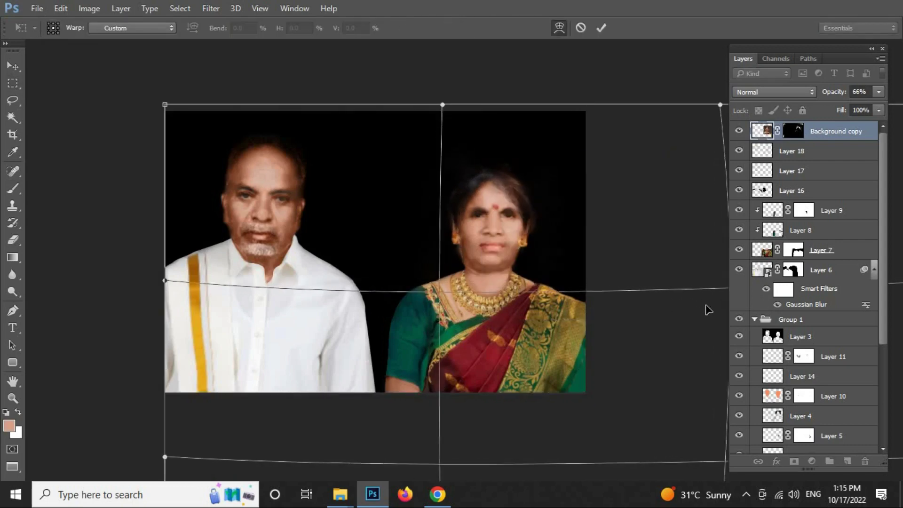
{"action": "left_click_drag", "start_coordinate": [187, 284], "coordinate": [138, 299]}
{"action": "left_click_drag", "start_coordinate": [329, 159], "coordinate": [717, 101]}
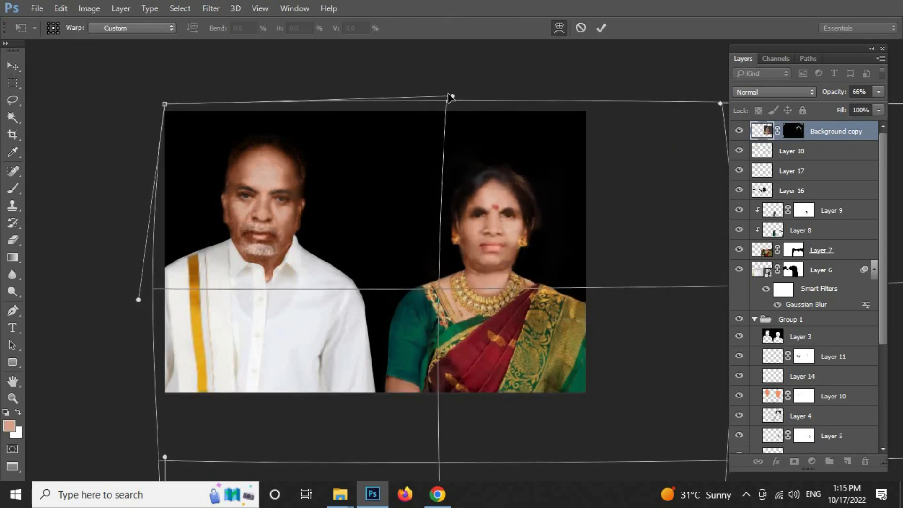
{"action": "key", "text": "Return"}
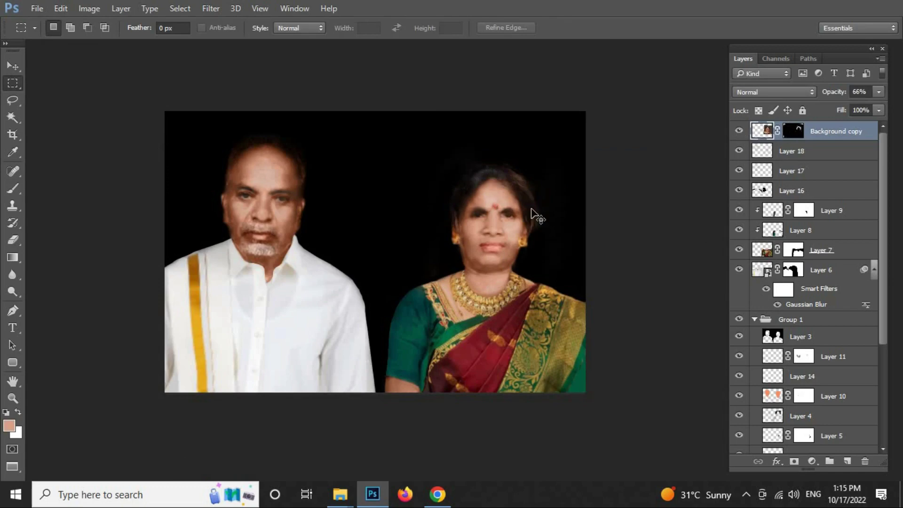
{"action": "key", "text": "ctrl+minus"}
{"action": "key", "text": "ctrl+minus"}
{"action": "left_click", "coordinate": [13, 134]}
{"action": "key", "text": "b"}
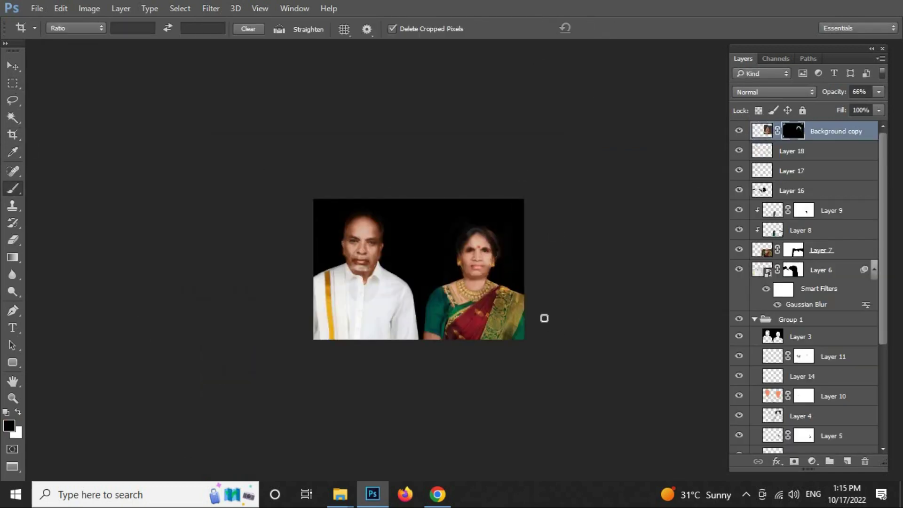
- Warp the hair again, bending its right side inward
{"action": "key", "text": "ctrl+t"}
{"action": "right_click", "coordinate": [445, 258]}
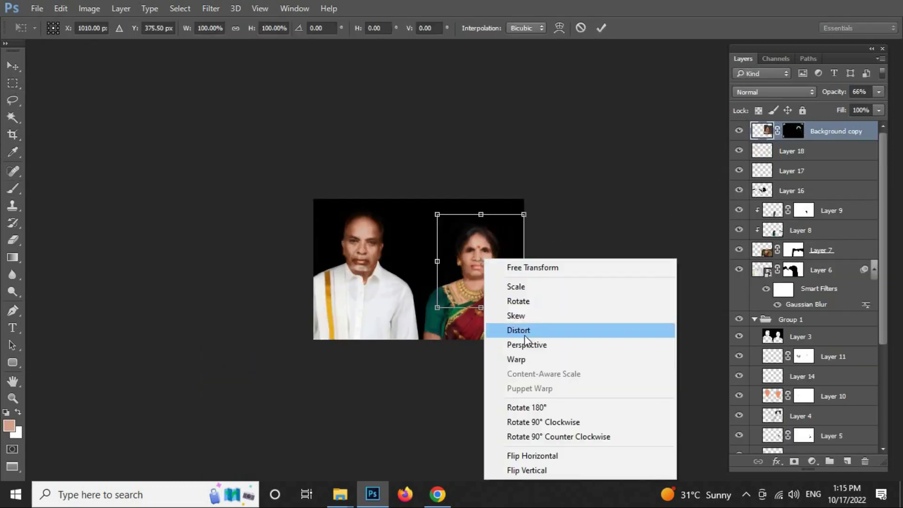
{"action": "left_click", "coordinate": [484, 357]}
{"action": "key", "text": "ctrl+plus"}
{"action": "key", "text": "ctrl+plus"}
{"action": "key", "text": "ctrl+plus"}
{"action": "left_click_drag", "start_coordinate": [656, 210], "coordinate": [616, 216]}
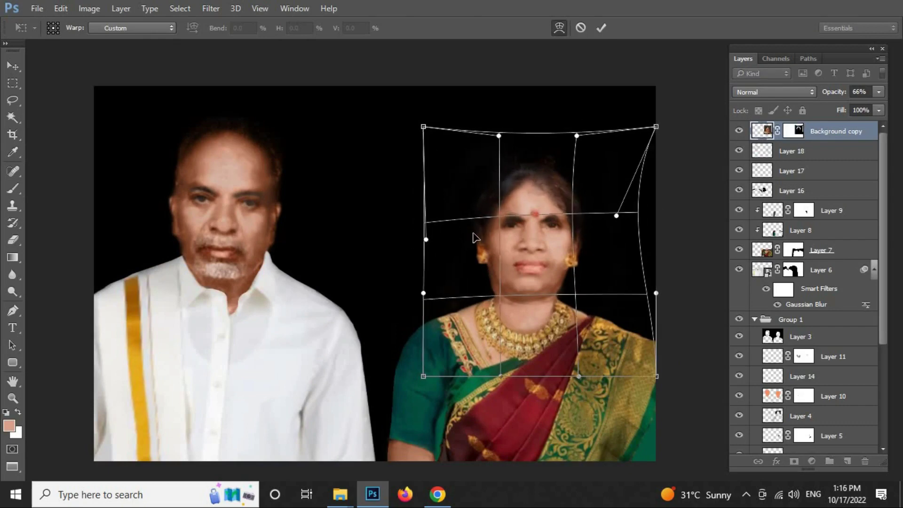
{"action": "key", "text": "Return"}
- Flip the hair image horizontally with Free Transform
{"action": "key", "text": "ctrl+backslash"}
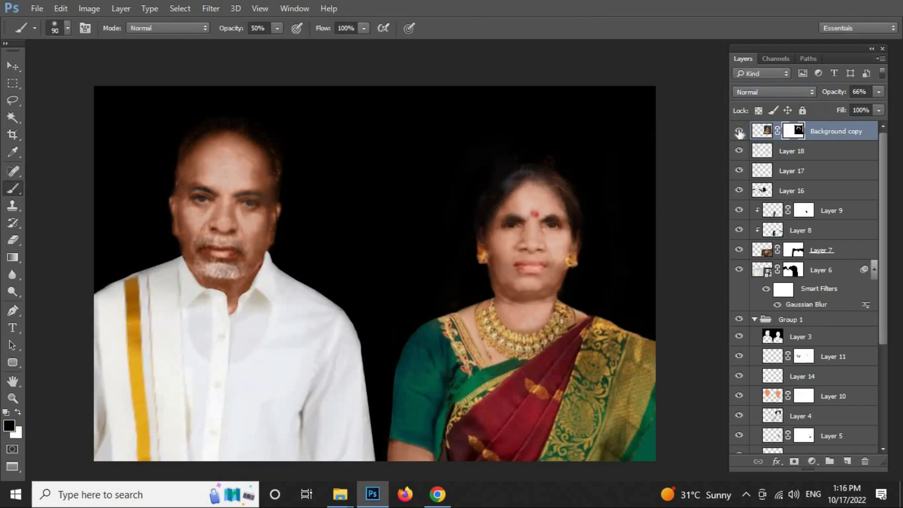
{"action": "left_click", "coordinate": [767, 131]}
{"action": "key", "text": "ctrl+t"}
{"action": "right_click", "coordinate": [534, 226]}
{"action": "left_click", "coordinate": [581, 421]}
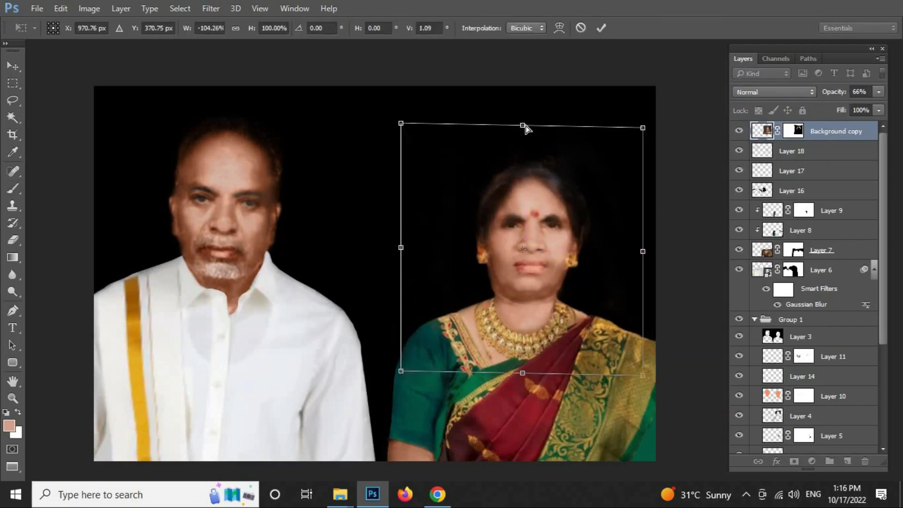
{"action": "key", "text": "Return"}
- Compare with and without the hair, then warp it slightly to fit her head
{"action": "left_click", "coordinate": [739, 131]}
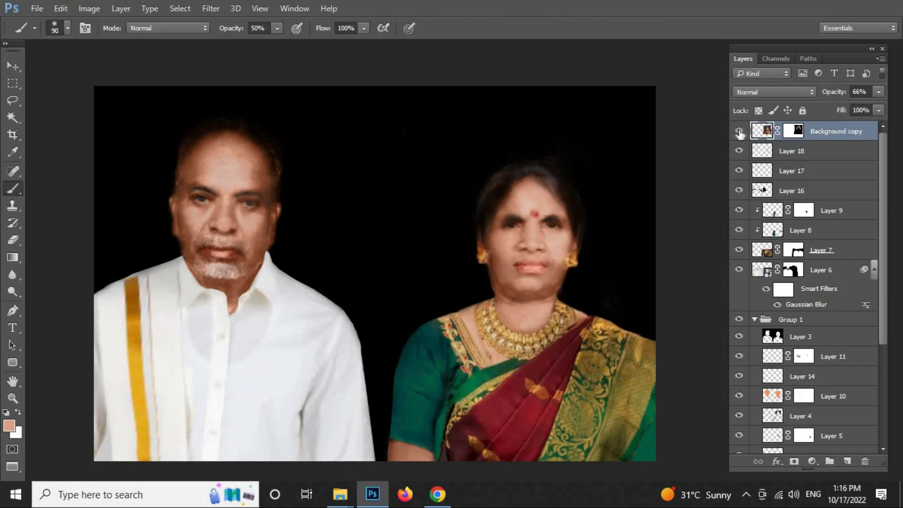
{"action": "key", "text": "ctrl+t"}
{"action": "left_click_drag", "start_coordinate": [640, 123], "coordinate": [633, 127]}
{"action": "key", "text": "Return"}
- On the hair mask, reset colours to black and white and lasso a background area, then deselect
{"action": "left_click", "coordinate": [790, 133]}
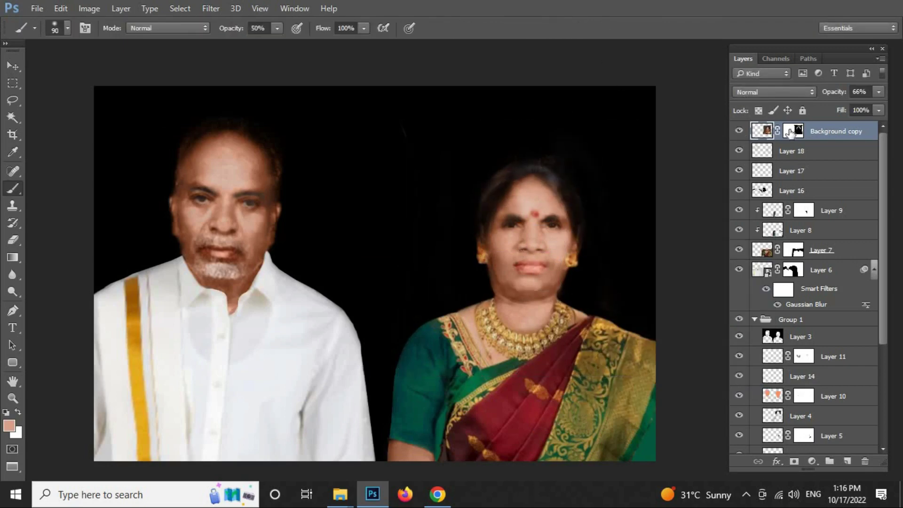
{"action": "key", "text": "d"}
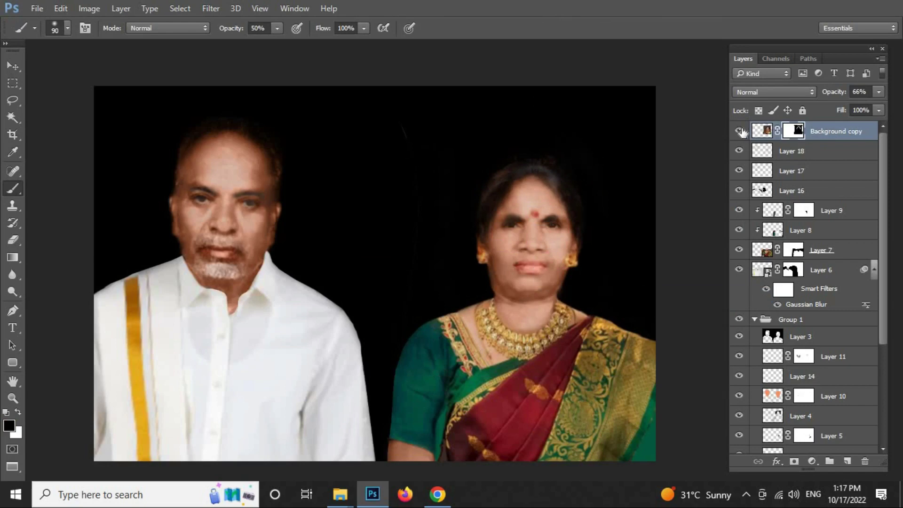
{"action": "key", "text": "l"}
{"action": "left_click_drag", "start_coordinate": [372, 458], "coordinate": [455, 141]}
{"action": "key", "text": "ctrl+d"}
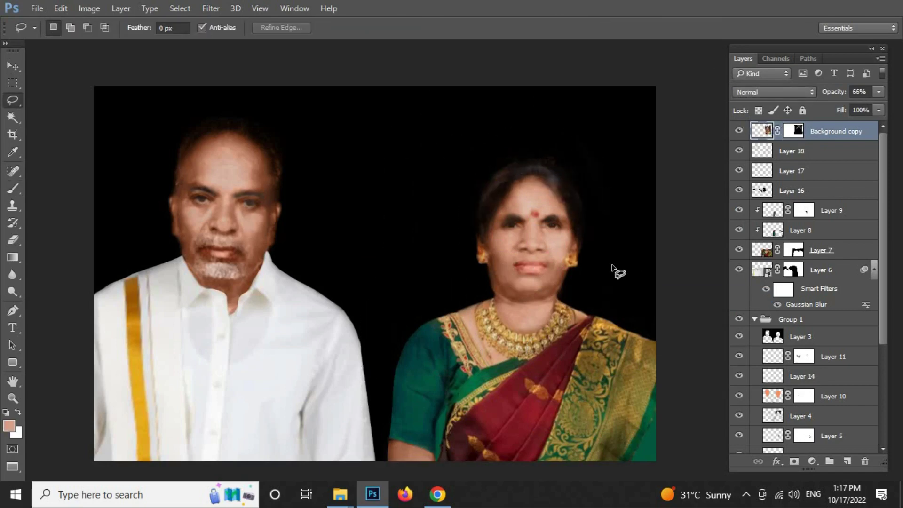
- Add empty Layer 19, then target Layer 17's mask with a 40% opacity brush
{"action": "left_click", "coordinate": [846, 461]}
{"action": "key", "text": "b"}
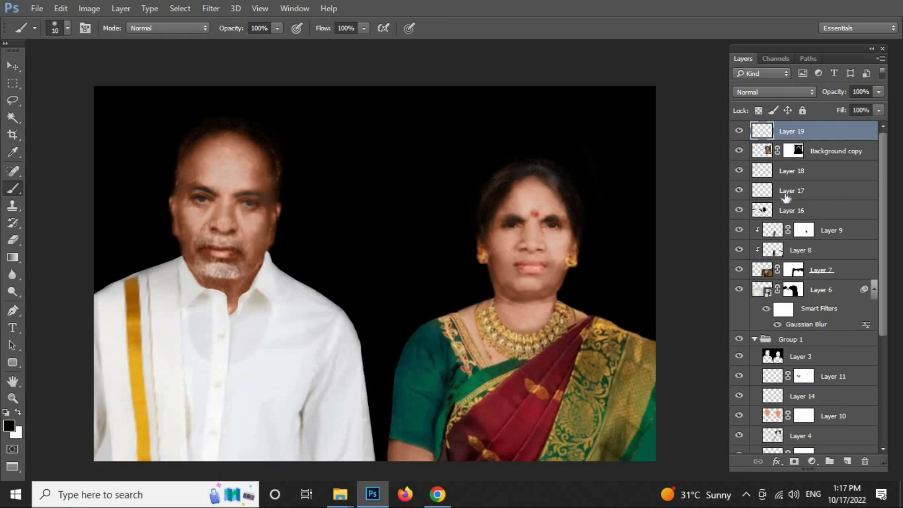
{"action": "left_click", "coordinate": [785, 198]}
{"action": "left_click", "coordinate": [794, 461]}
{"action": "key", "text": "4"}
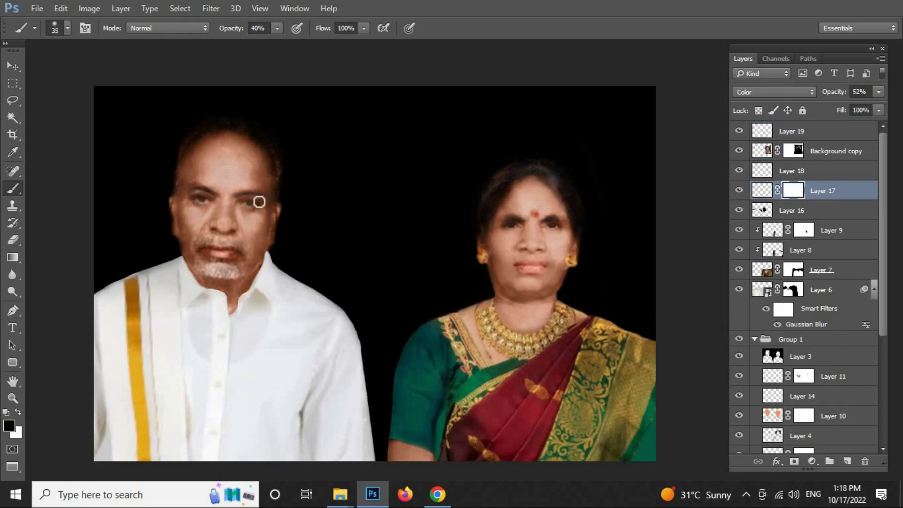
- Select Layer 7 with the Blur tool, briefly checking Layer 13
{"action": "left_click", "coordinate": [837, 270]}
{"action": "key", "text": "r"}
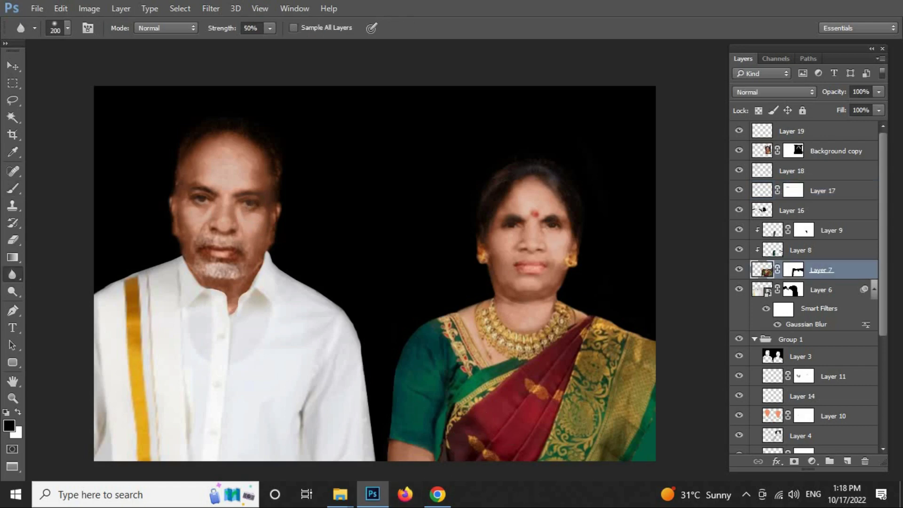
{"action": "scroll", "coordinate": [773, 251], "scroll_direction": "down", "scroll_amount": 2}
{"action": "scroll", "coordinate": [774, 435], "scroll_direction": "down", "scroll_amount": 3}
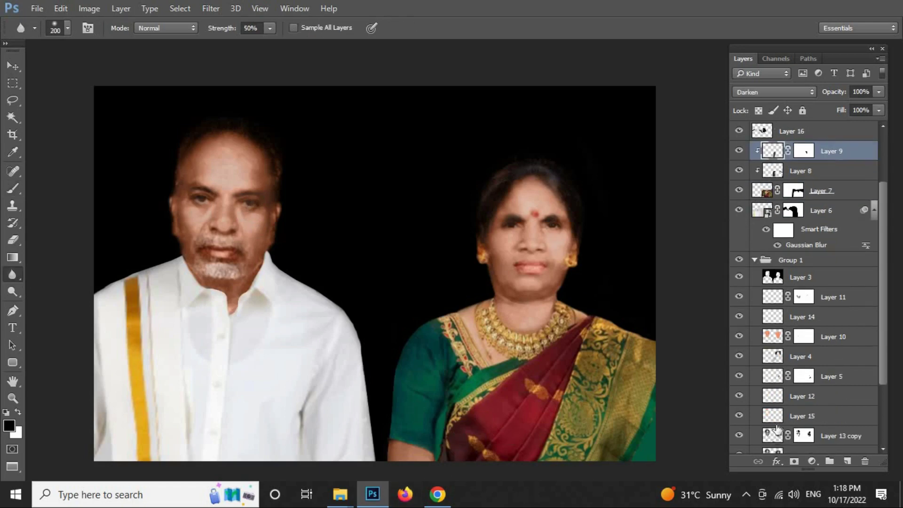
{"action": "left_click", "coordinate": [774, 435]}
{"action": "left_click", "coordinate": [821, 178]}
- Save RK.psd and dismiss the save error
{"action": "left_click", "coordinate": [37, 8]}
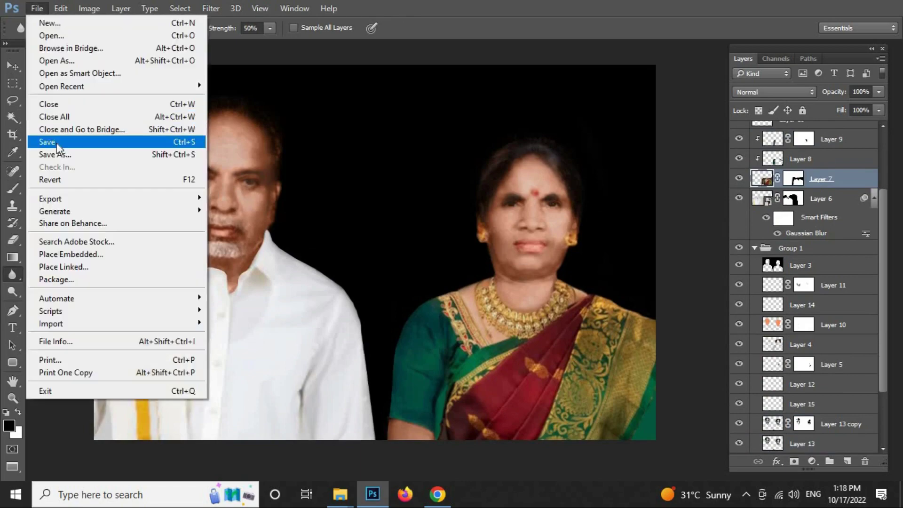
{"action": "left_click", "coordinate": [62, 141]}
{"action": "left_click", "coordinate": [471, 206]}
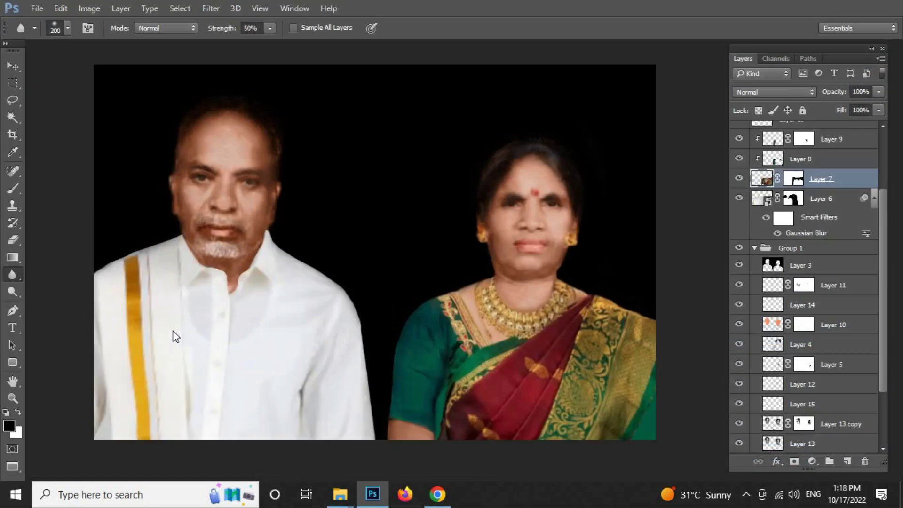
- Stamp all edits into one layer, shrink it slightly, and put a white layer beneath as a border
{"action": "key", "text": "ctrl+j"}
{"action": "key", "text": "ctrl+minus"}
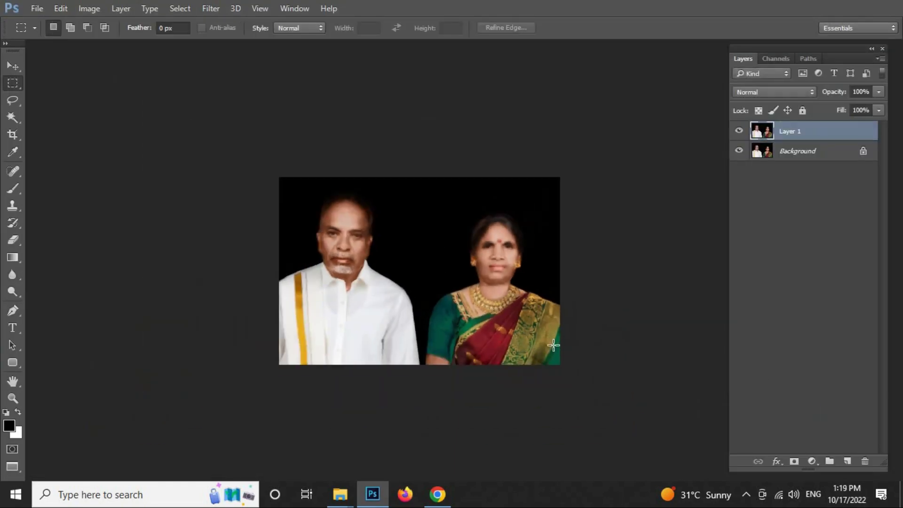
{"action": "key", "text": "ctrl+plus"}
{"action": "key", "text": "ctrl+t"}
{"action": "left_click_drag", "start_coordinate": [580, 98], "coordinate": [572, 105]}
{"action": "key", "text": "Return"}
{"action": "key", "text": "alt+bracketleft"}
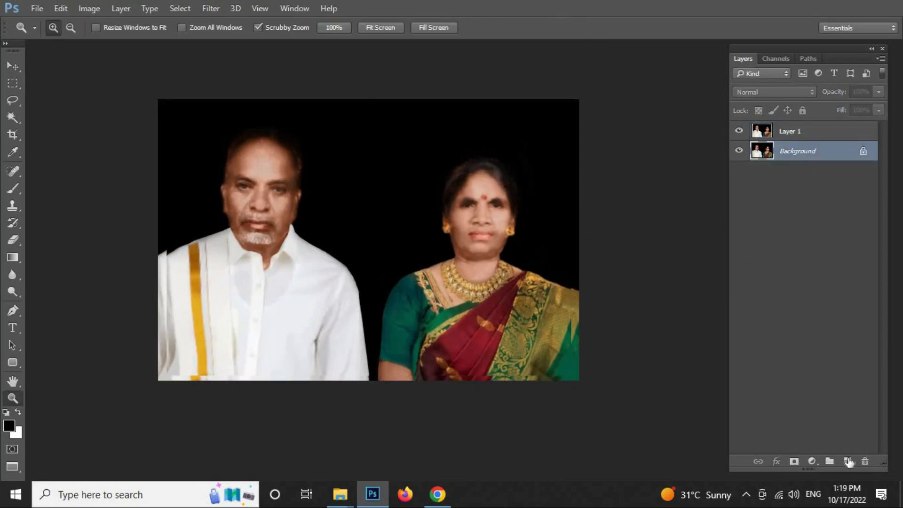
{"action": "key", "text": "ctrl+shift+alt+n"}
{"action": "key", "text": "ctrl+BackSpace"}
- Touch up with the Blur tool and sample a skin tone from the face
{"action": "key", "text": "alt+bracketright"}
{"action": "right_click", "coordinate": [13, 274]}
{"action": "left_click", "coordinate": [61, 292]}
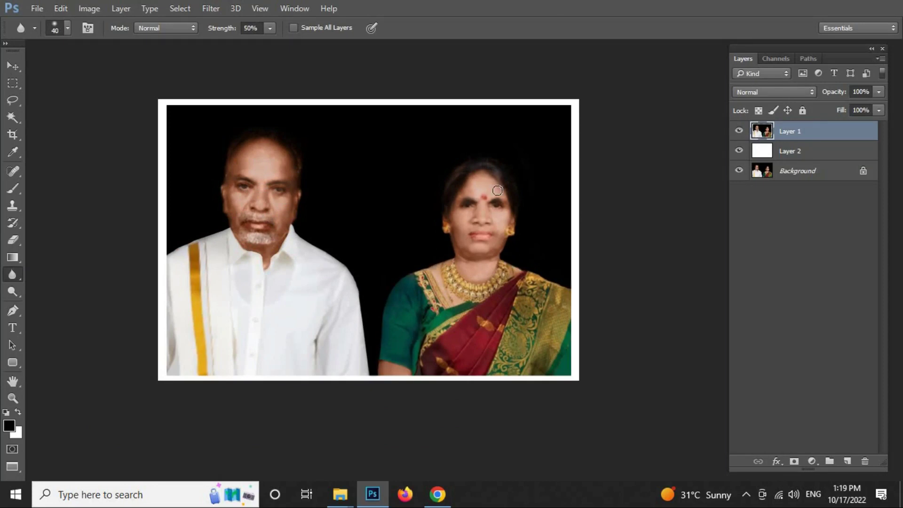
{"action": "key", "text": "b"}
{"action": "left_click", "coordinate": [262, 197], "text": "alt"}
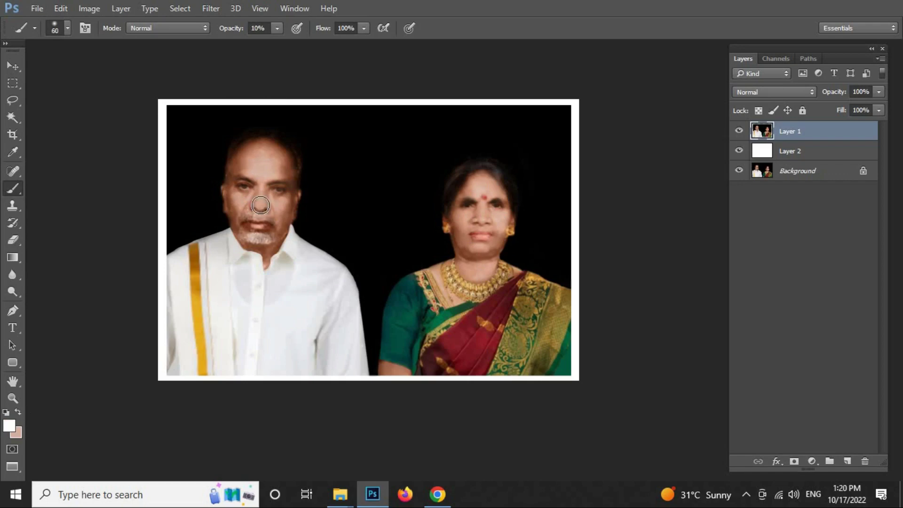
- Duplicate the photo layer, add an empty layer, and set a small 100% brush zoomed on the faces
{"action": "key", "text": "l"}
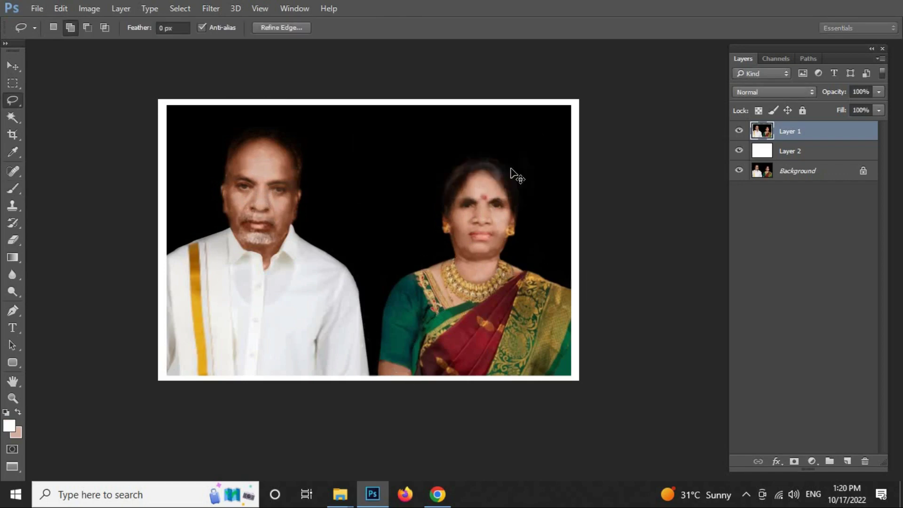
{"action": "key", "text": "ctrl+j"}
{"action": "left_click", "coordinate": [847, 460]}
{"action": "key", "text": "b"}
{"action": "right_click", "coordinate": [301, 211]}
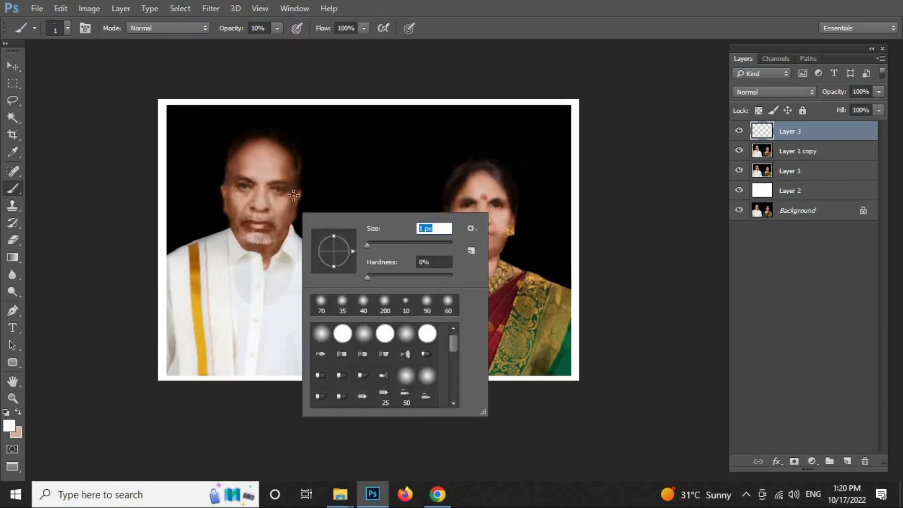
{"action": "key", "text": "Escape"}
{"action": "key", "text": "ctrl+plus"}
{"action": "left_click_drag", "start_coordinate": [261, 167], "coordinate": [303, 173]}
{"action": "key", "text": "0"}
{"action": "key", "text": "bracketright"}
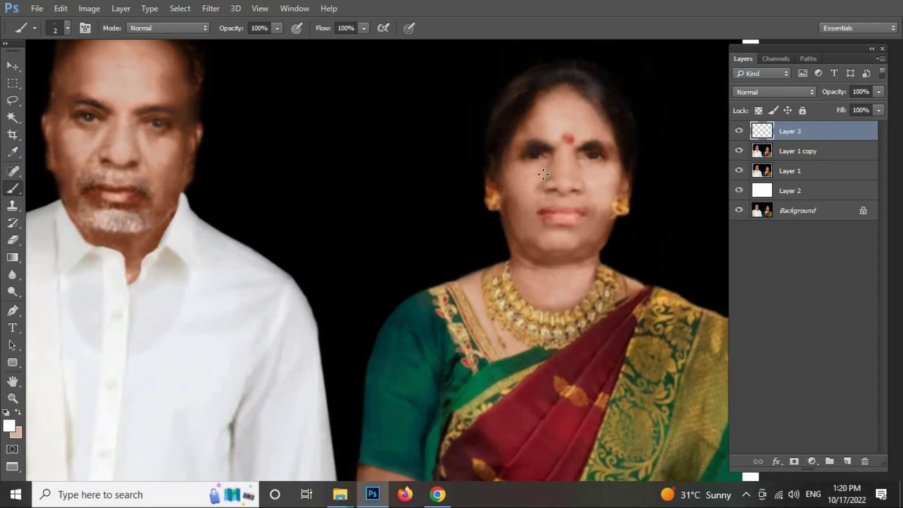
- Set Layer 3's opacity to 62% and fit the whole photo on screen
{"action": "key", "text": "l"}
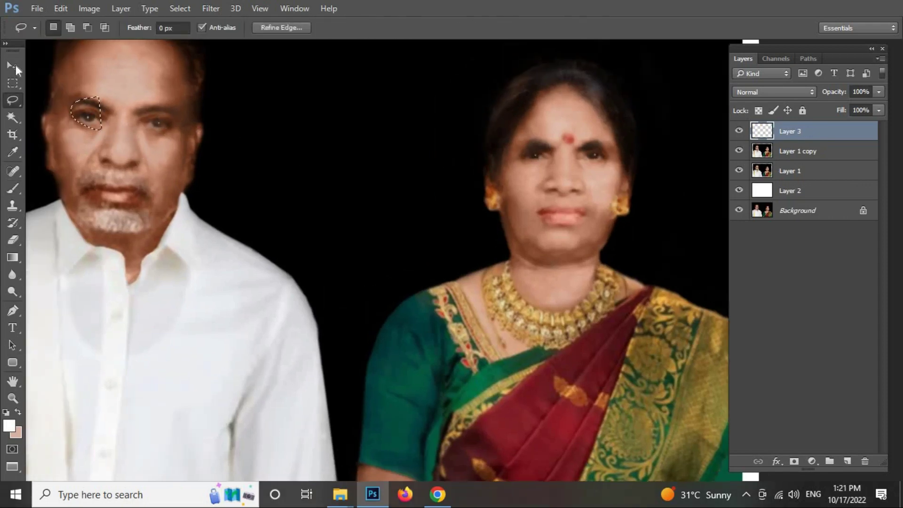
{"action": "key", "text": "6"}
{"action": "key", "text": "2"}
{"action": "key", "text": "z"}
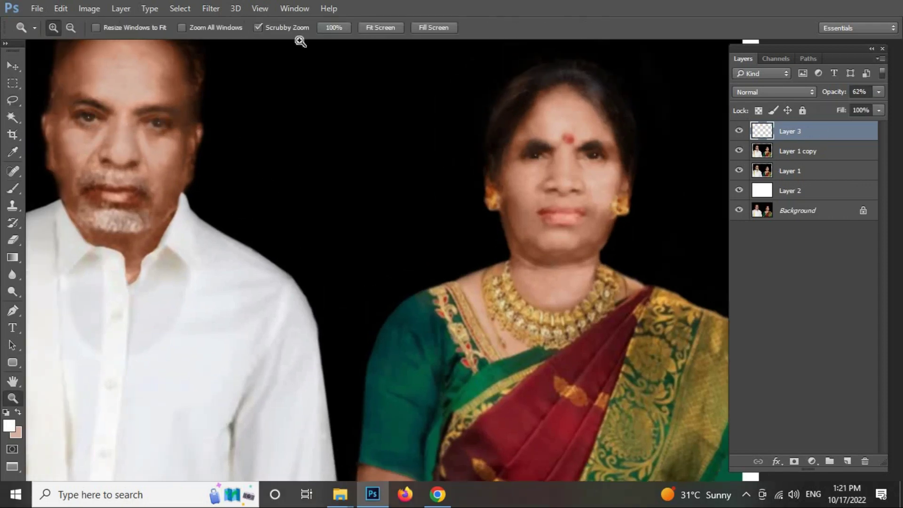
{"action": "key", "text": "ctrl+minus"}
{"action": "key", "text": "ctrl+minus"}
{"action": "key", "text": "ctrl+n"}
{"action": "key", "text": "Escape"}
- Save a copy as TIFF named 'final', accepting the TIFF options
{"action": "left_click", "coordinate": [37, 9]}
{"action": "left_click", "coordinate": [56, 155]}
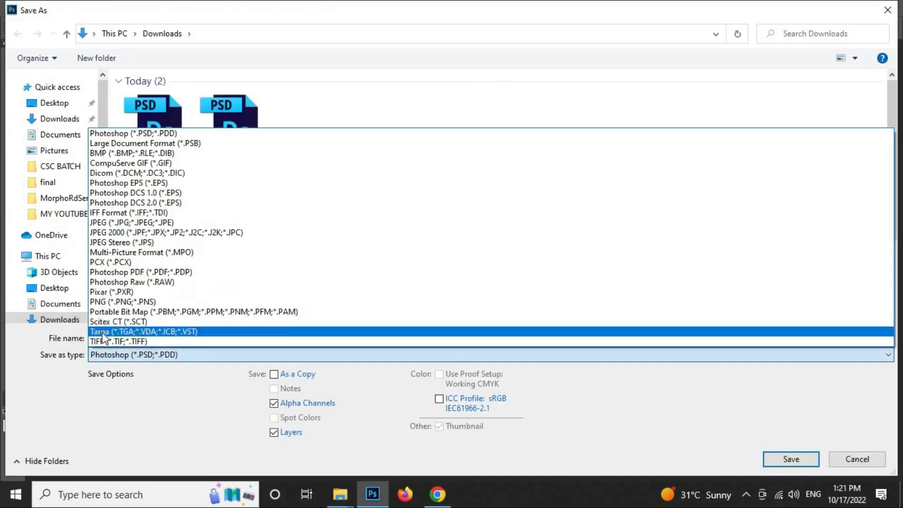
{"action": "left_click", "coordinate": [117, 334]}
{"action": "type", "text": "final"}
{"action": "key", "text": "Return"}
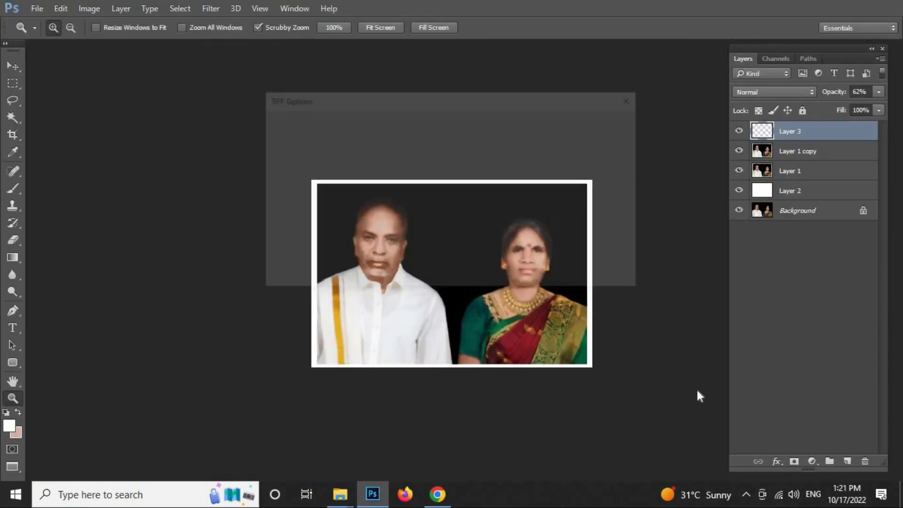
{"action": "key", "text": "Return"}
{"action": "key", "text": "Return"}
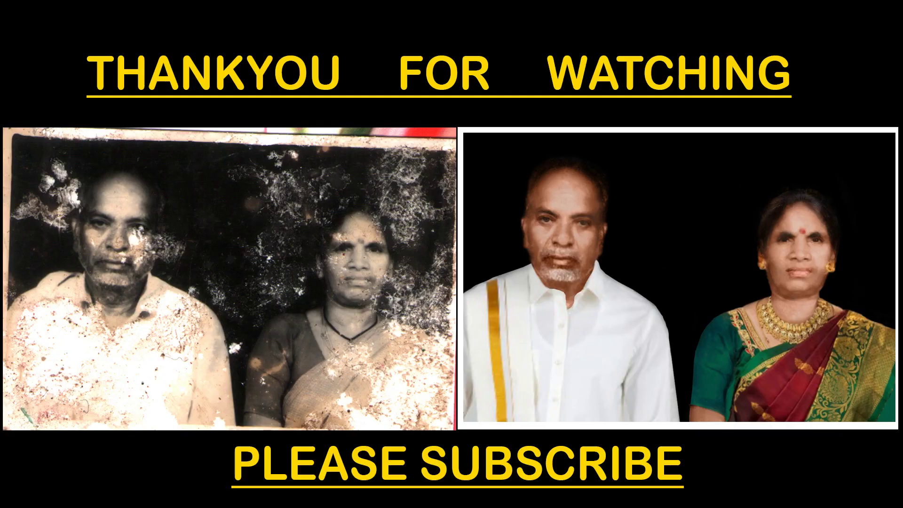